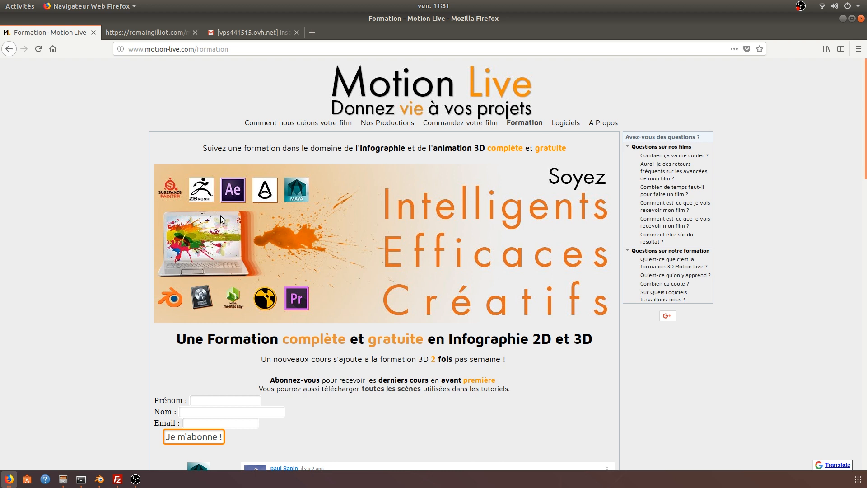
- Look through the Autodesk Maya course's video playlist on the Formation page and close the list
scroll(221, 215, down, 5)
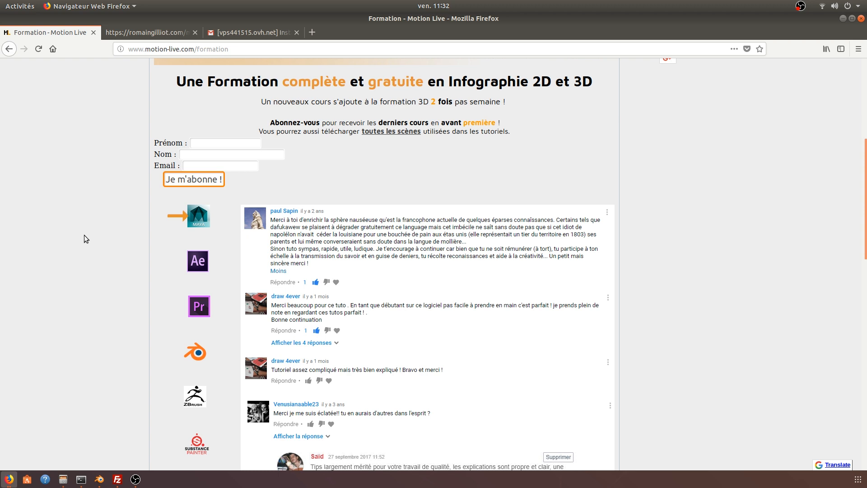
scroll(84, 235, down, 1)
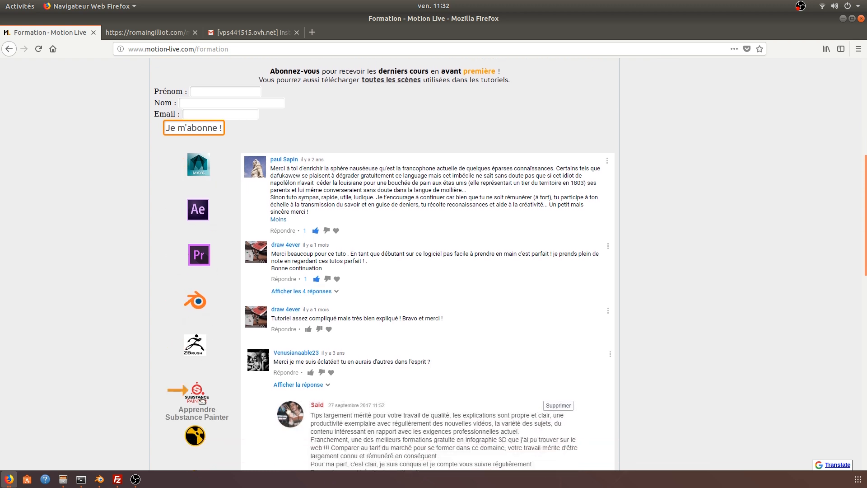
scroll(77, 390, down, 1)
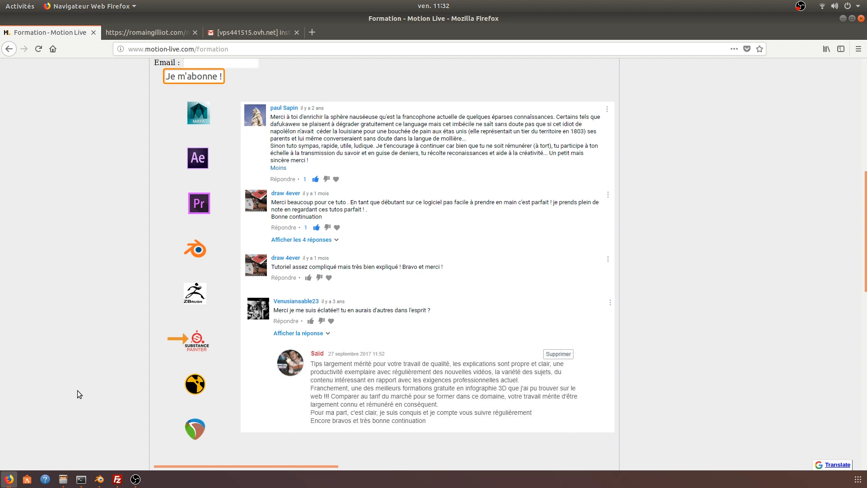
click(200, 120)
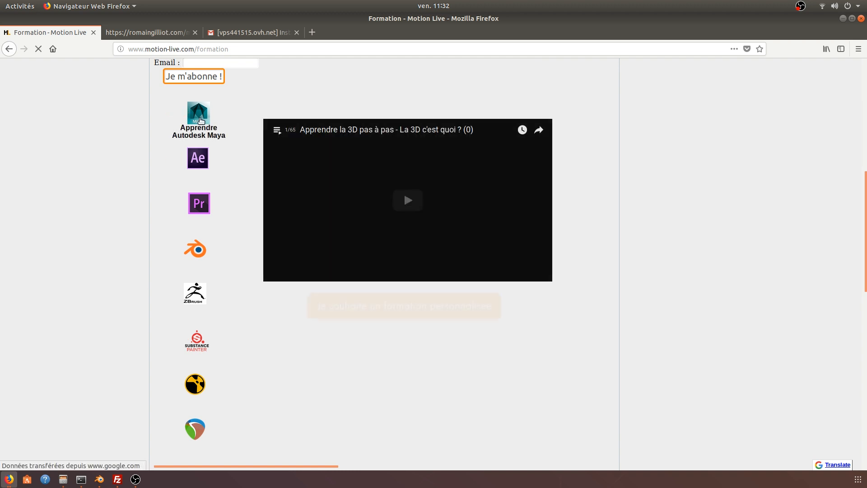
click(274, 114)
scroll(307, 186, down, 9)
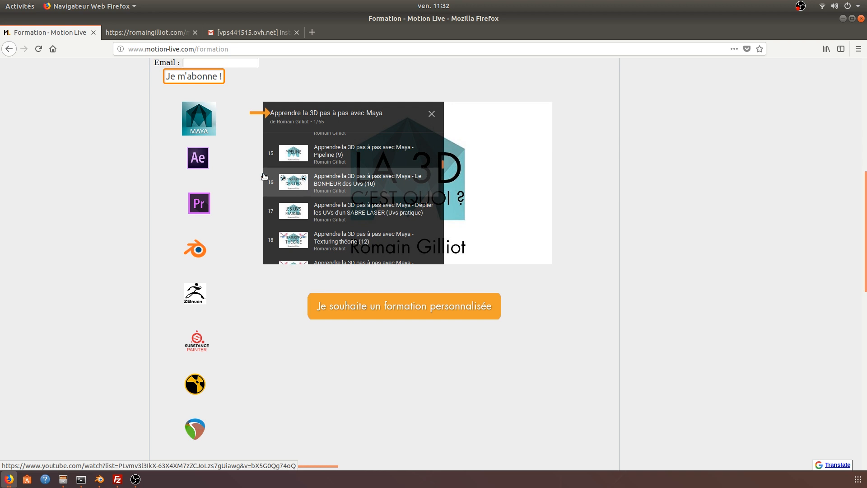
click(431, 113)
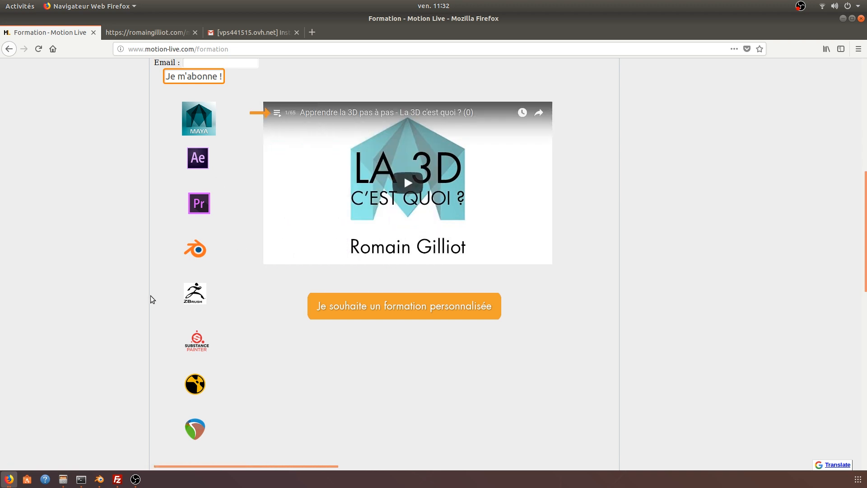
- Open the "toutes les scènes" download page and submit the subscriber's e-mail to access the 3D scenes
scroll(150, 296, down, 3)
scroll(150, 295, up, 3)
scroll(150, 296, up, 4)
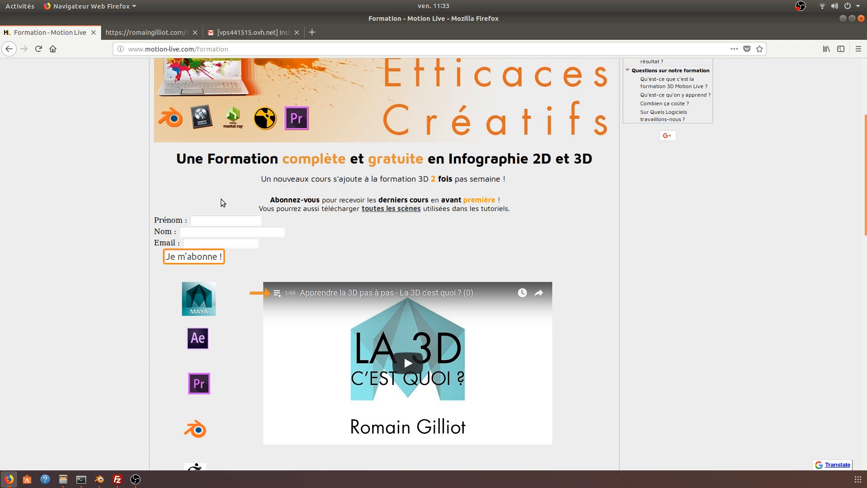
click(403, 209)
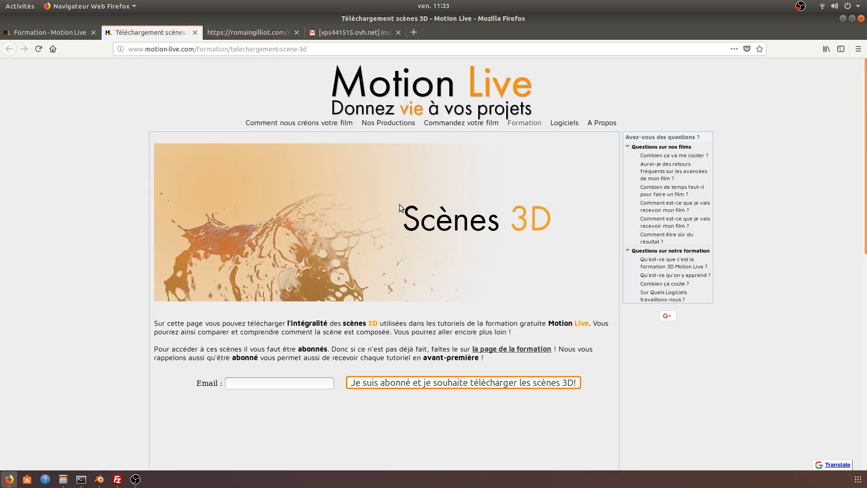
scroll(399, 208, down, 4)
click(239, 281)
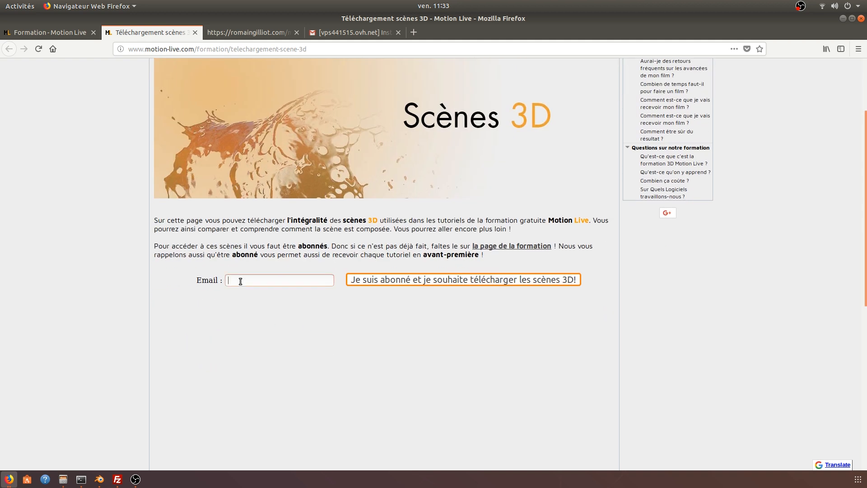
text(romai)
click(239, 292)
click(394, 280)
- Look through the list of downloadable 3D scene archives
scroll(112, 322, down, 10)
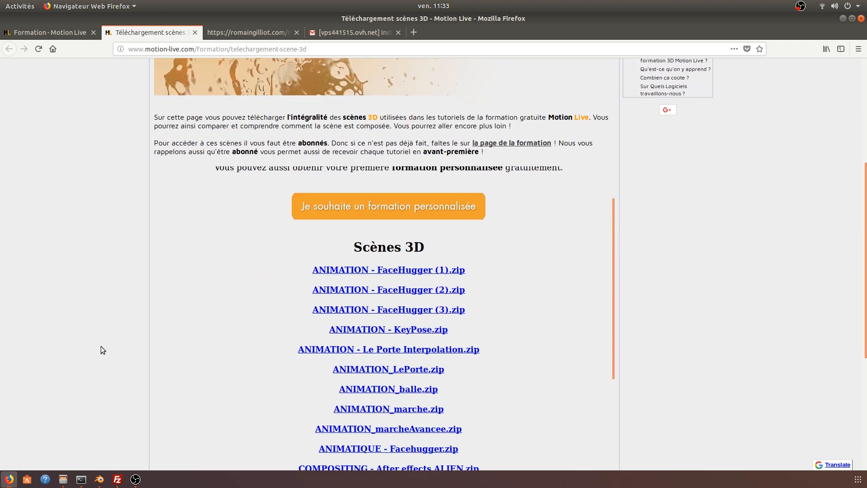
scroll(233, 294, down, 15)
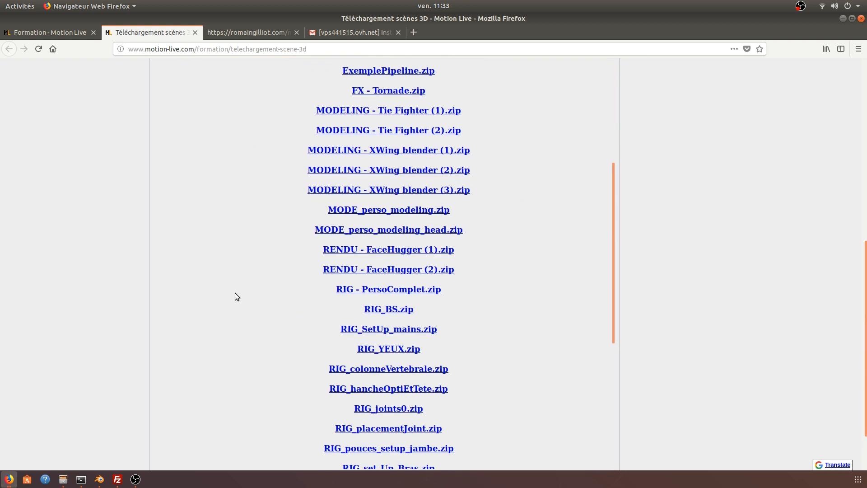
scroll(235, 293, down, 8)
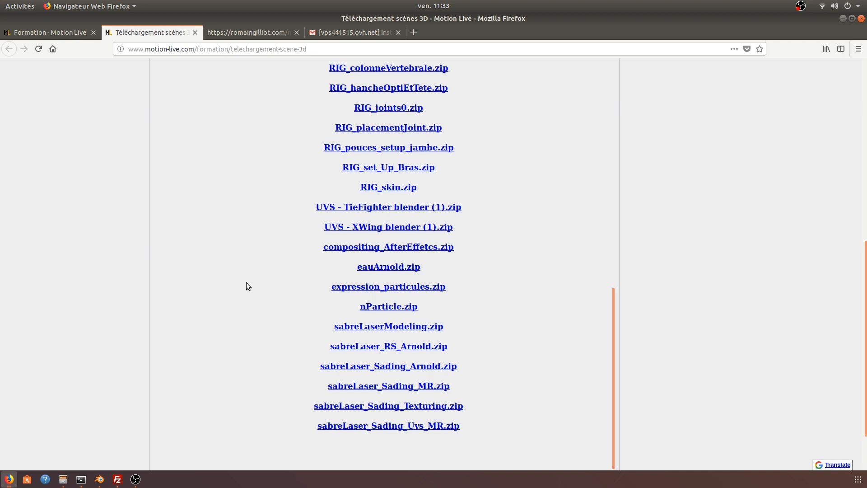
scroll(250, 280, up, 12)
scroll(250, 280, up, 4)
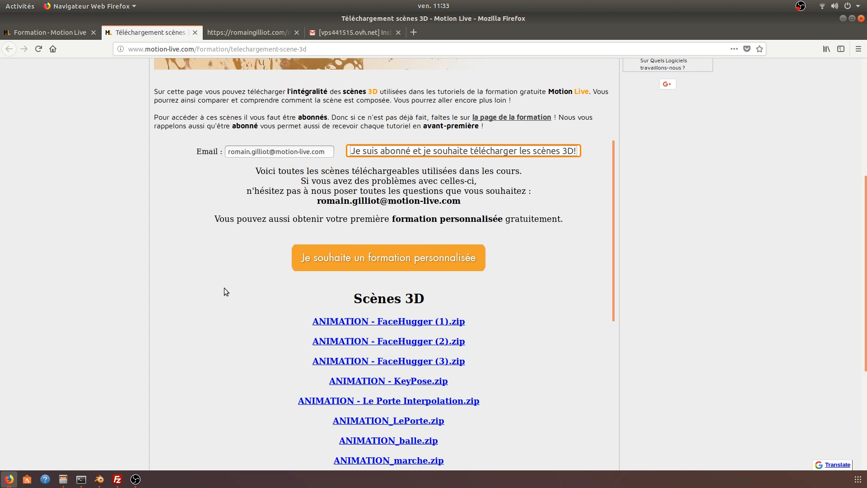
- Close the scene download page and switch to Blender
click(195, 32)
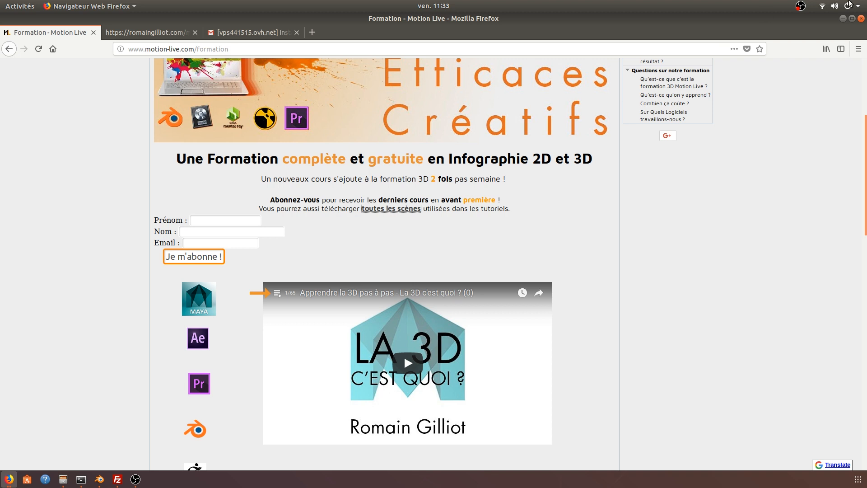
key(alt+Tab)
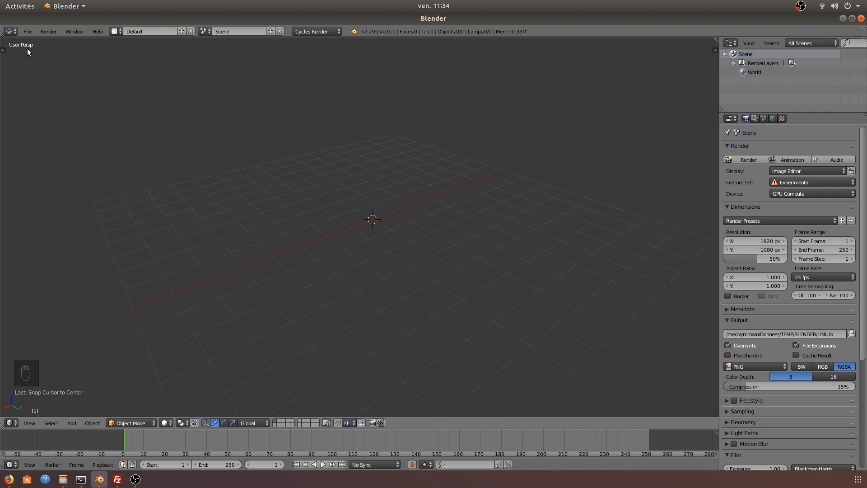
click(10, 31)
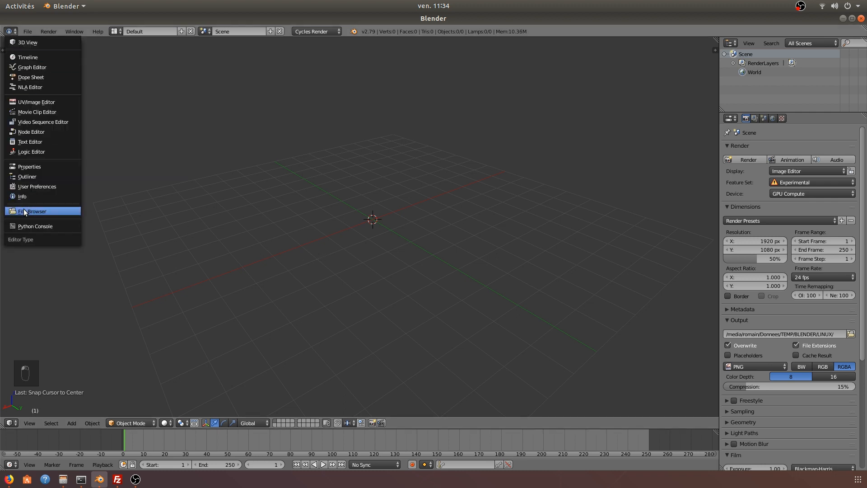
click(23, 210)
click(11, 31)
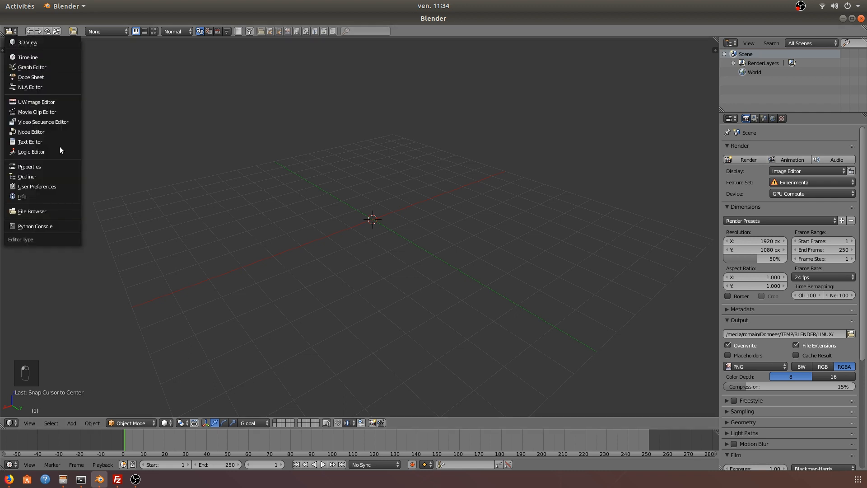
click(39, 196)
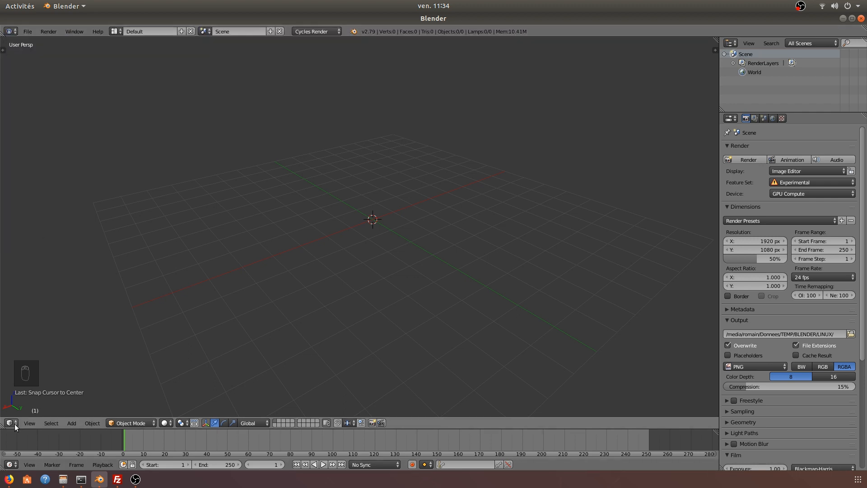
- Change the 3D View area to a File Browser and bookmark the blender/starWars folder on Donnees as "starWars - Tuto"
click(12, 423)
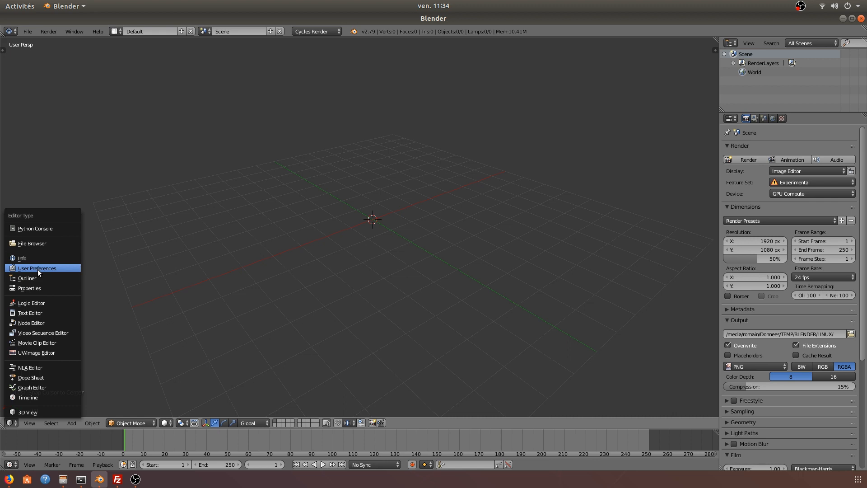
click(37, 243)
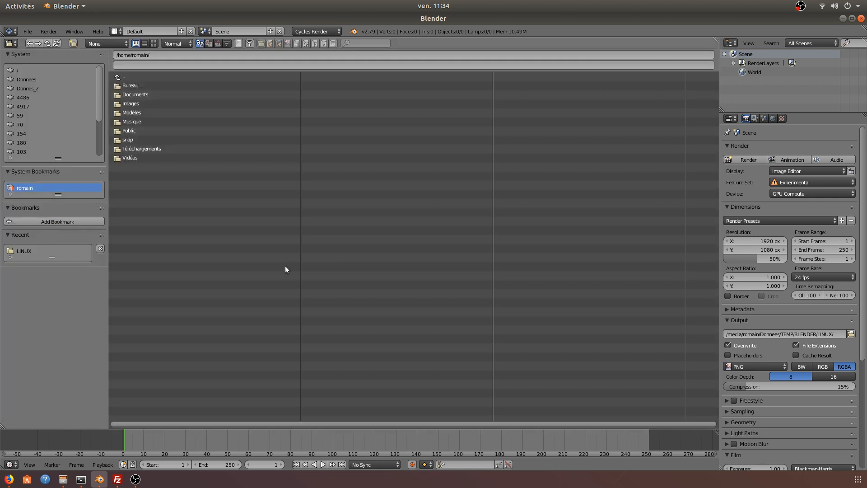
click(32, 81)
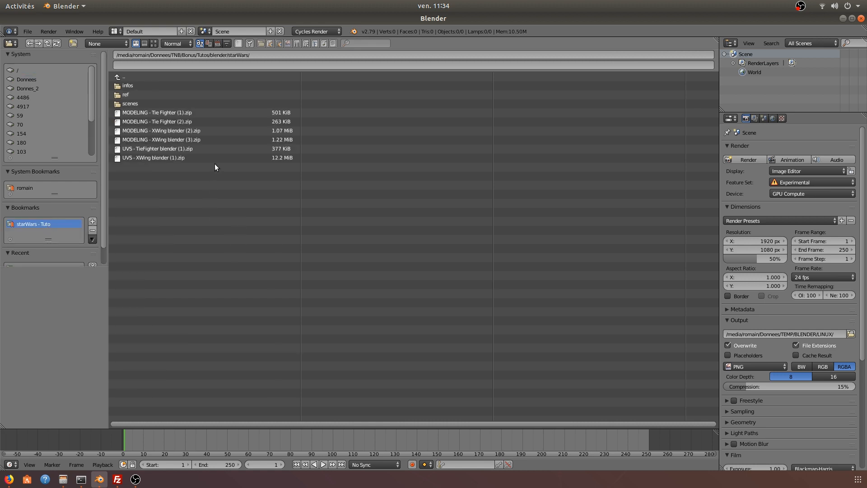
- Look through the starWars project's scenes/assets/tieFighter, infos and ref folders, and return to the project's main folder
click(164, 103)
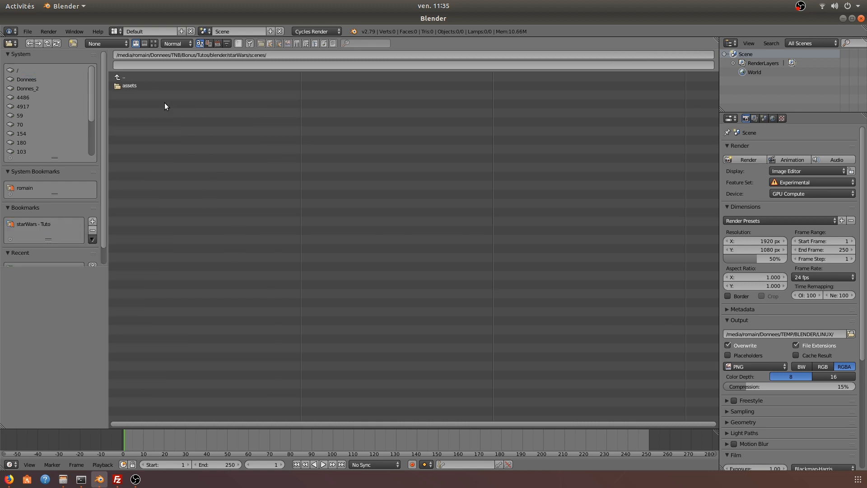
click(151, 82)
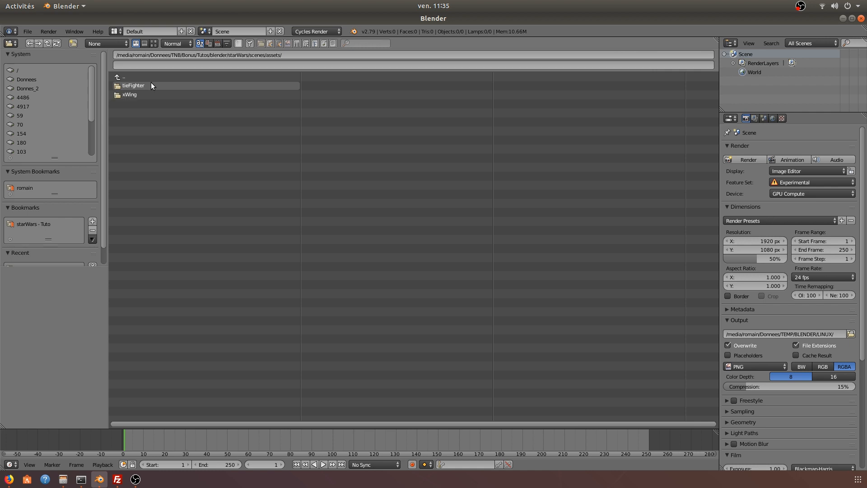
click(146, 89)
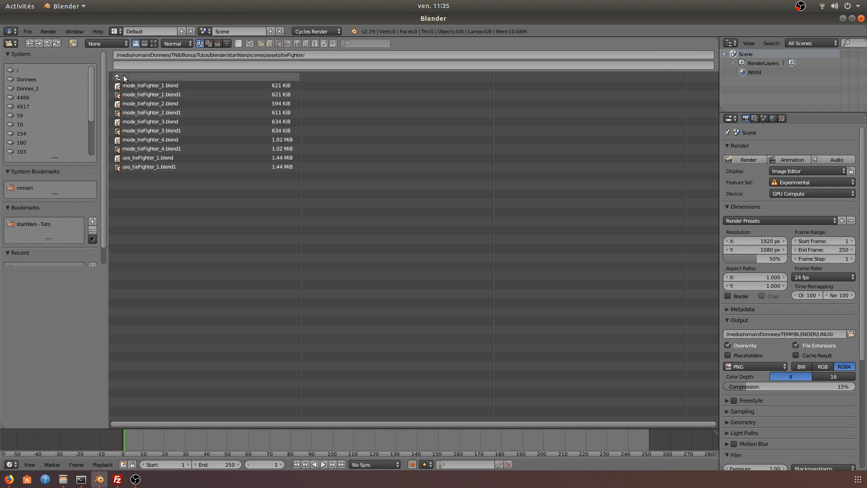
double_click(123, 77)
click(131, 77)
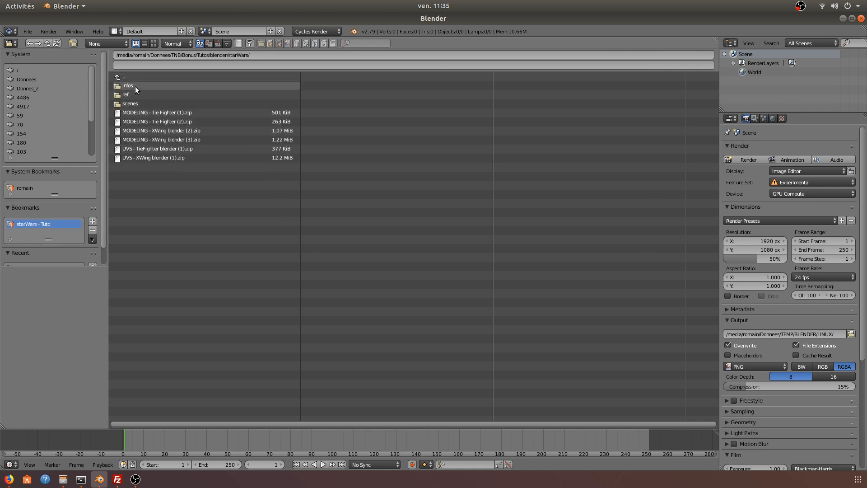
click(135, 86)
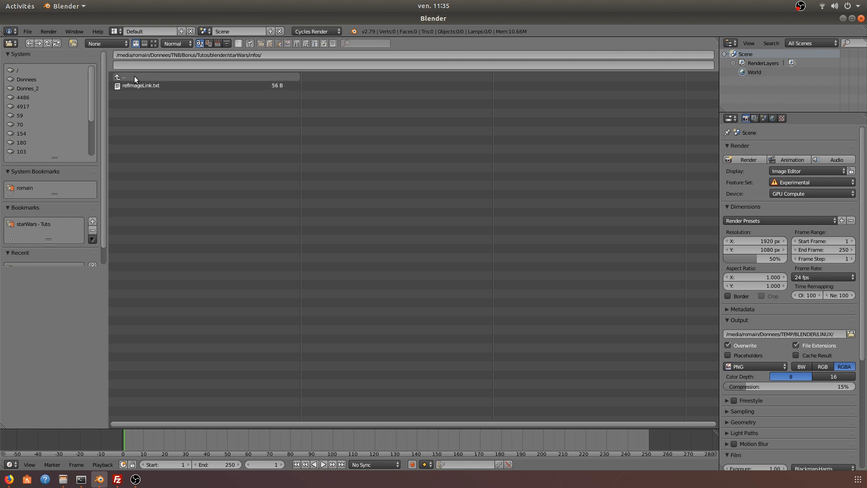
click(134, 76)
click(134, 93)
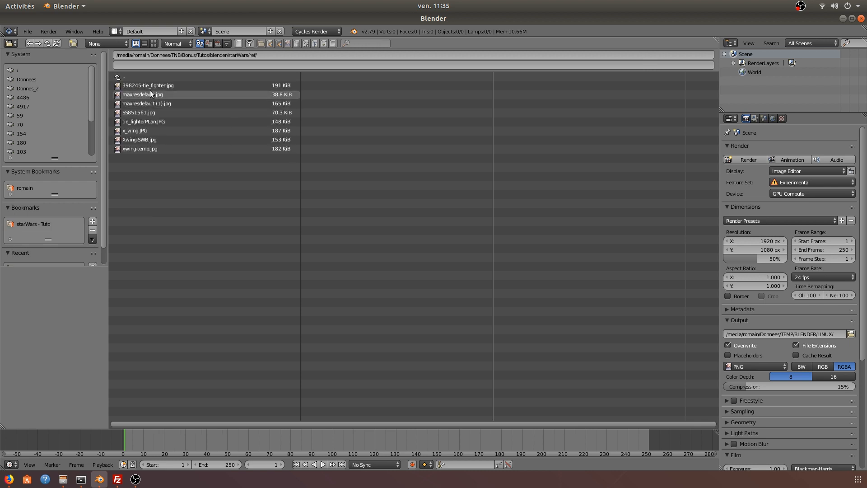
click(121, 77)
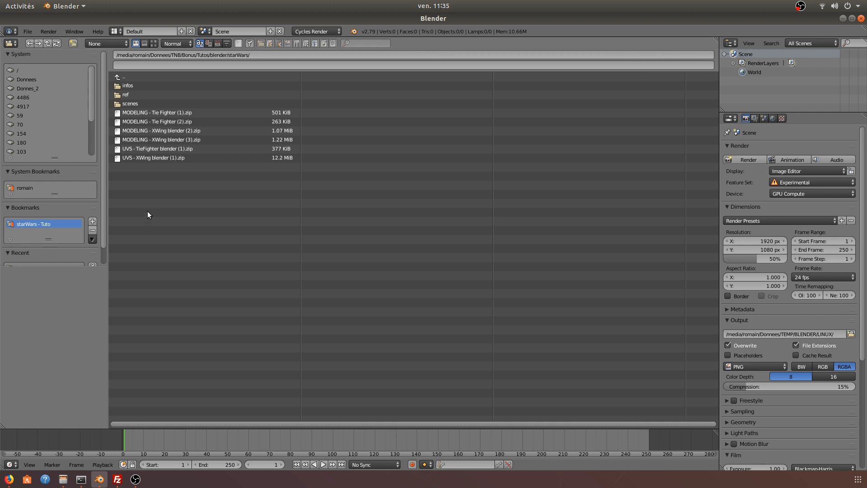
- Open the scenes/assets/tieFighter folder in the File Browser and select uvs_tieFighter_1.blend
click(130, 104)
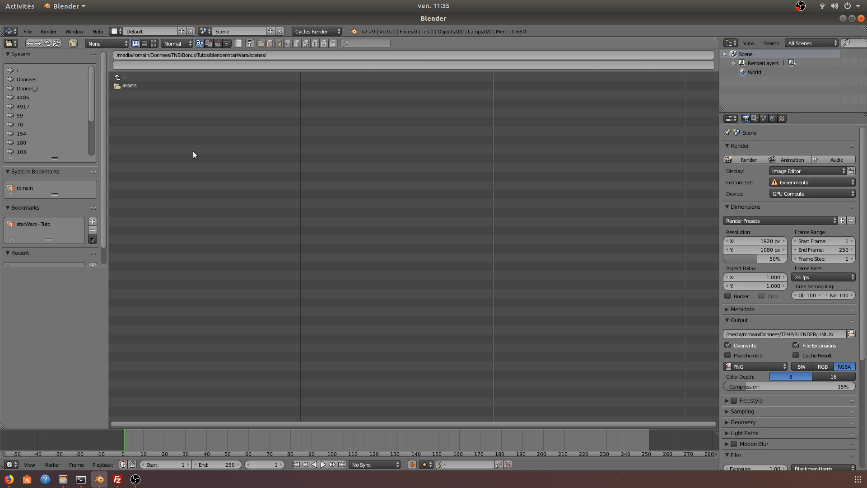
click(144, 87)
click(147, 88)
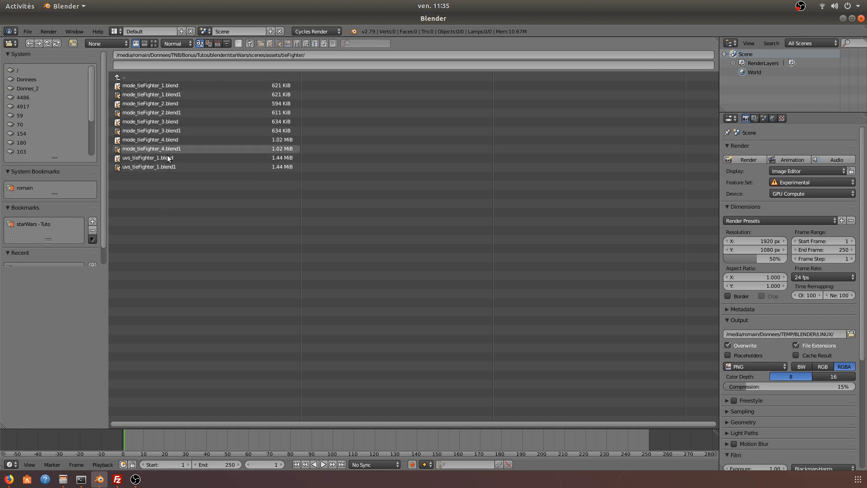
click(118, 159)
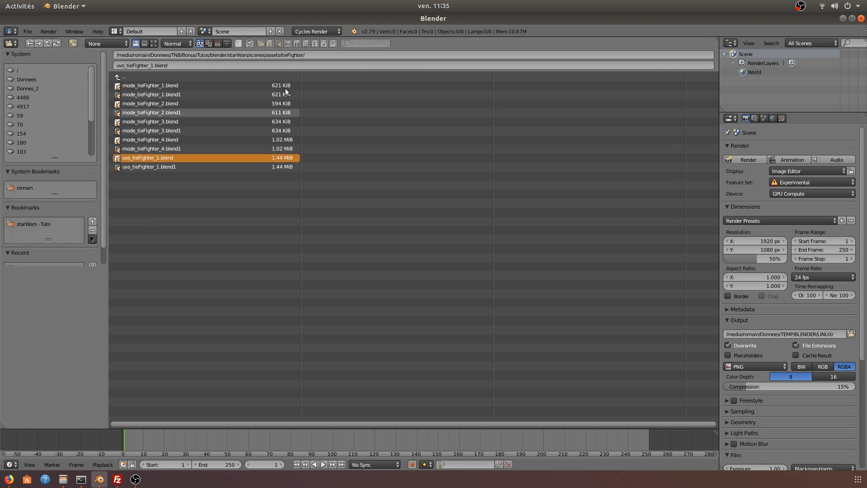
- Switch to the PCManFM file manager, open the same tieFighter folder and select uvs_tieFighter_1.blend
click(317, 55)
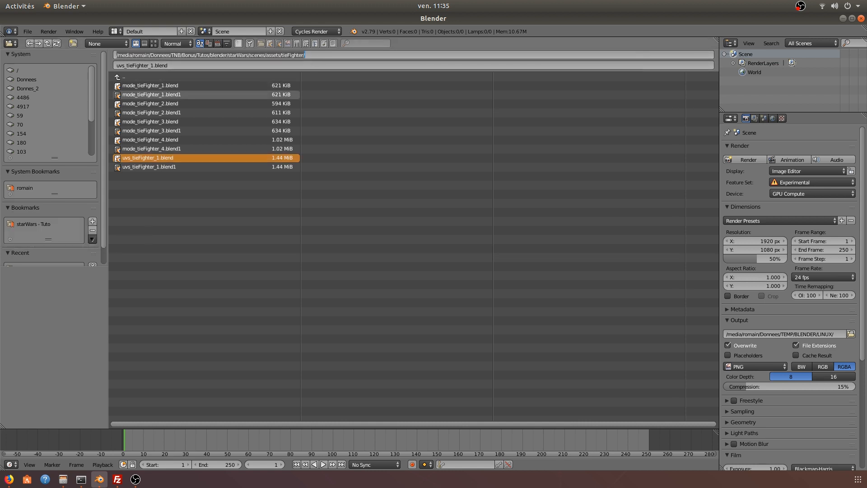
key(alt+Tab)
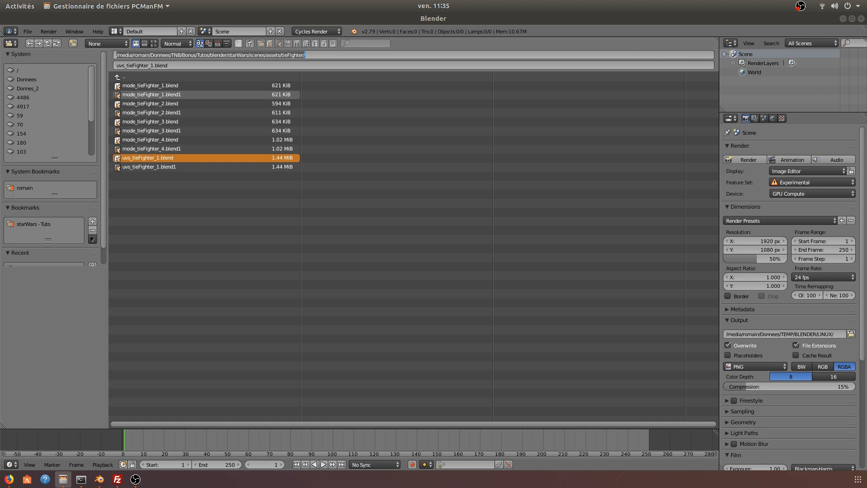
drag(0, 58, 544, 52)
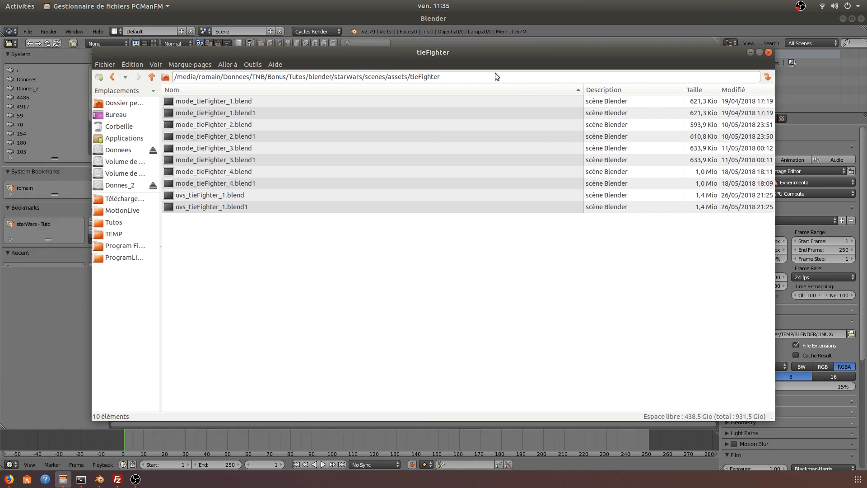
click(189, 196)
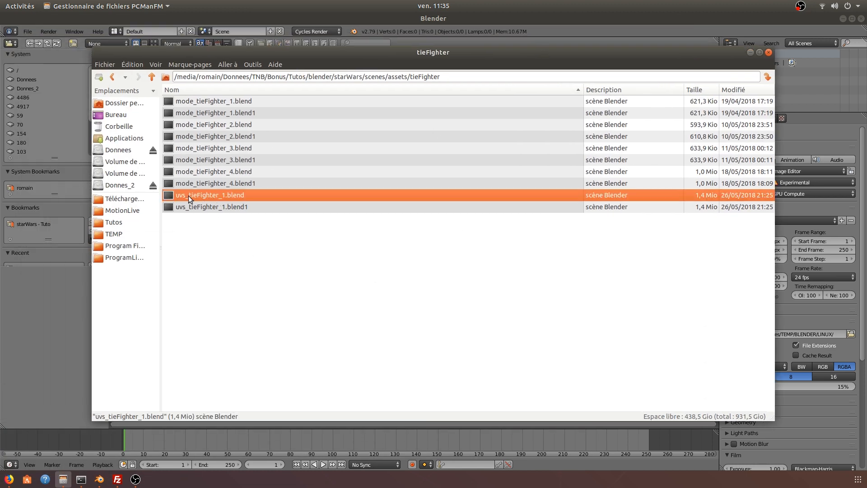
- Duplicate uvs_tieFighter_1.blend in the tieFighter folder and name the copy uvs_tieFighter_MASTER.blend
right_click(181, 197)
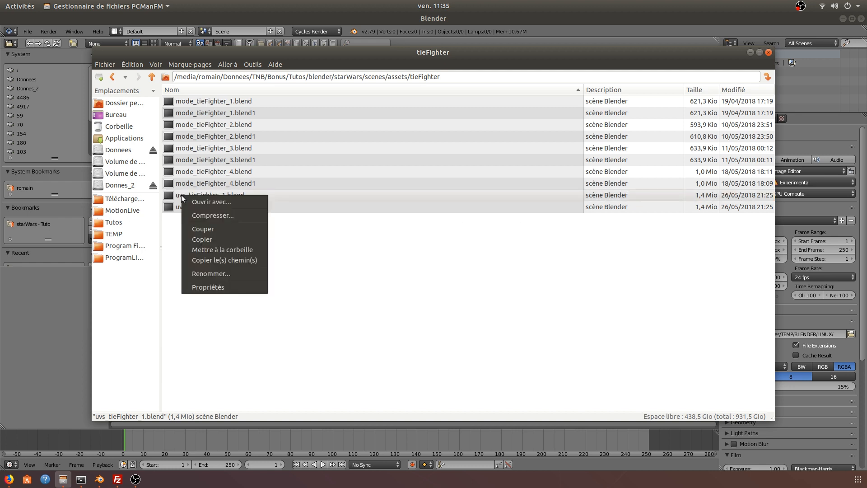
click(216, 243)
right_click(223, 251)
click(235, 275)
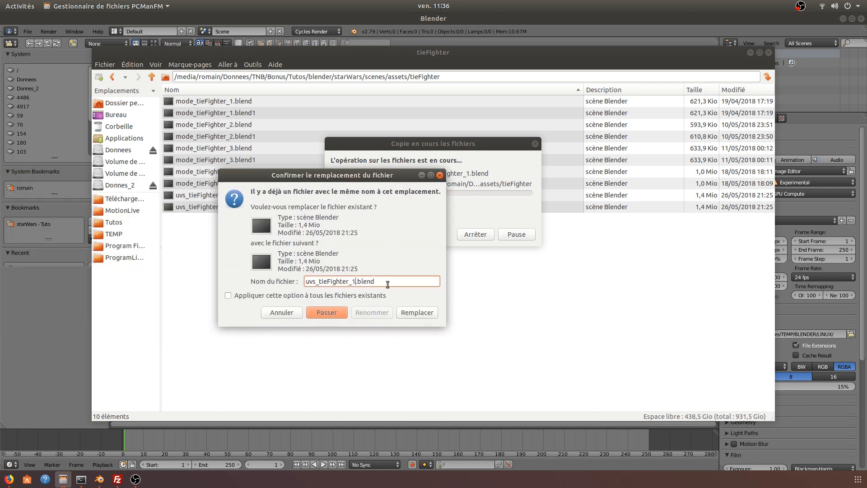
key(BackSpace)
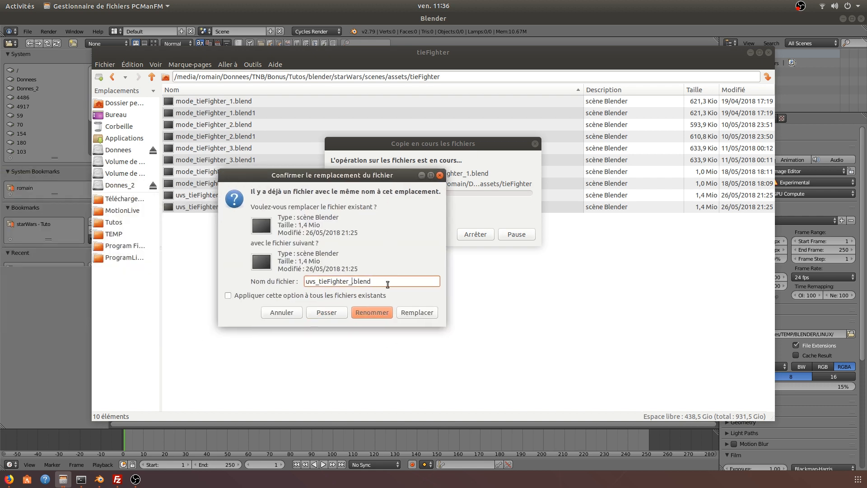
text(MASTER)
click(374, 311)
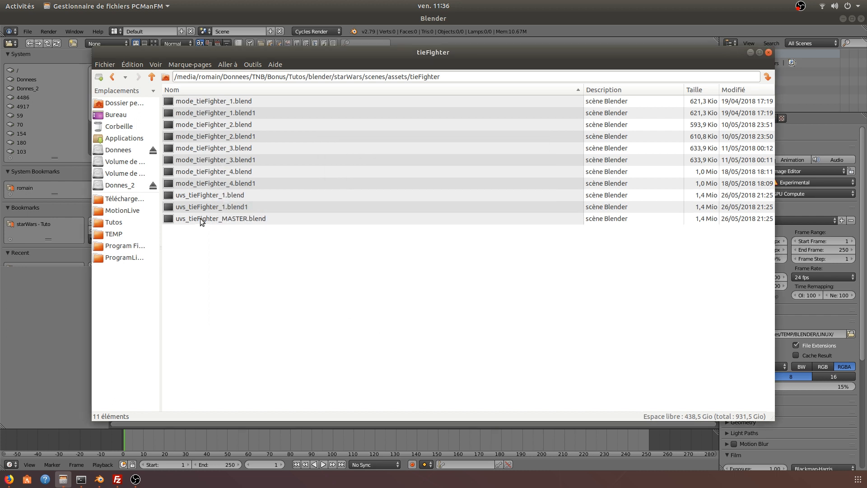
- Go to the scenes/assets/xWing folder and duplicate xWing_uv2.blend as xWing_uv_MASTER.blend
click(152, 77)
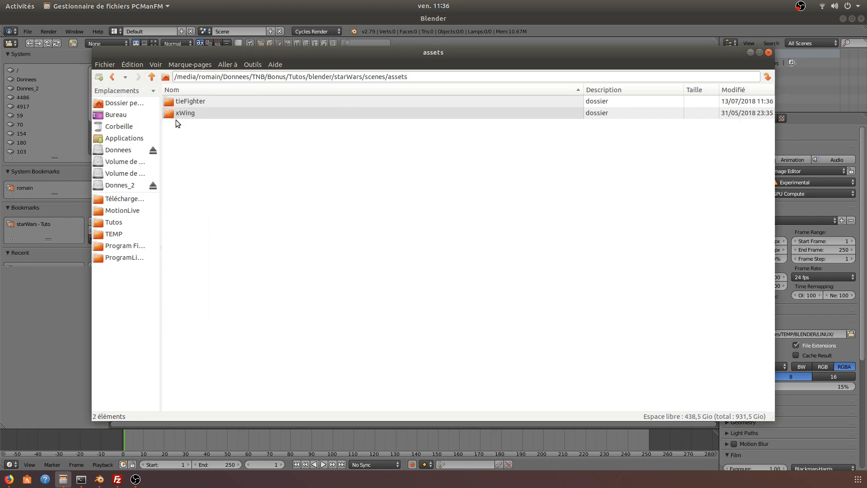
double_click(223, 101)
click(152, 77)
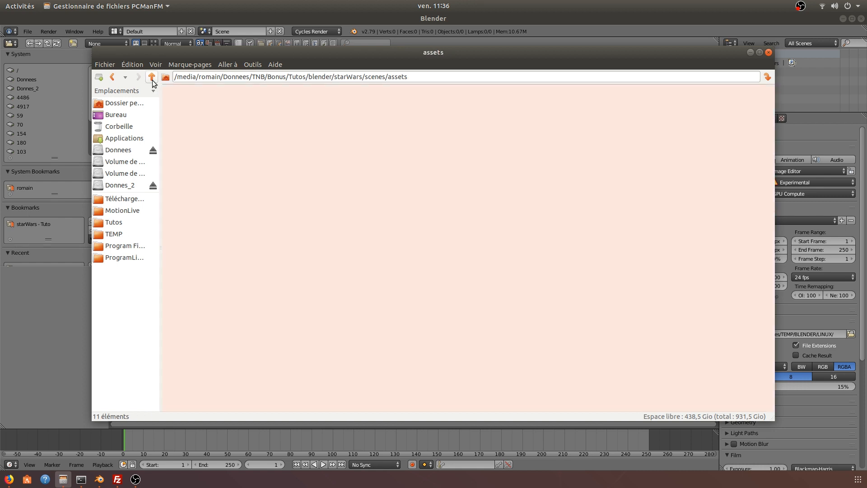
double_click(191, 115)
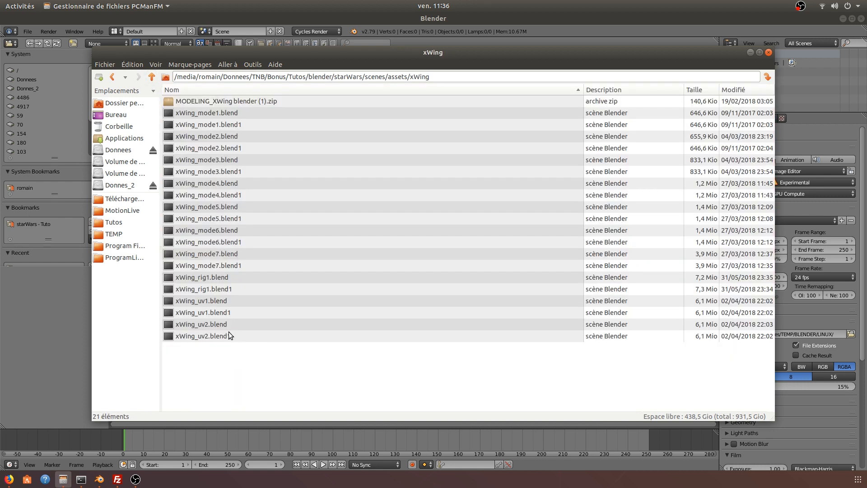
right_click(226, 323)
click(241, 367)
right_click(219, 371)
click(245, 389)
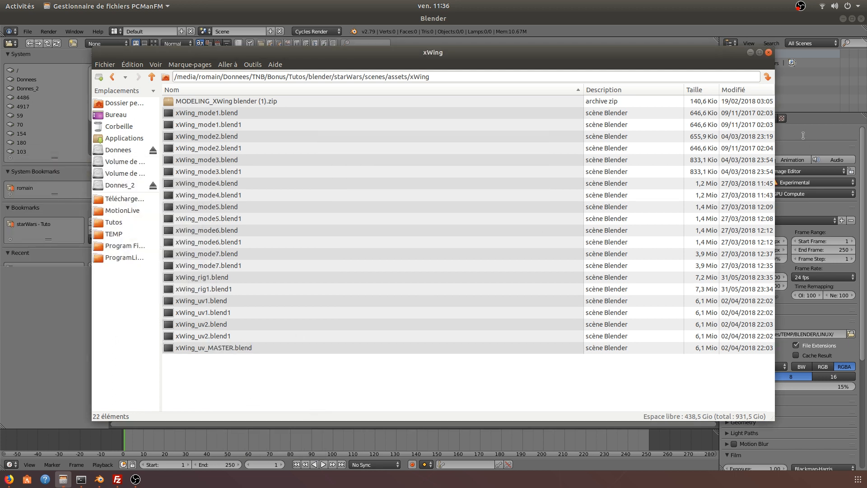
- Close the file manager to get back to Blender and change the File Browser area to a 3D View
click(770, 55)
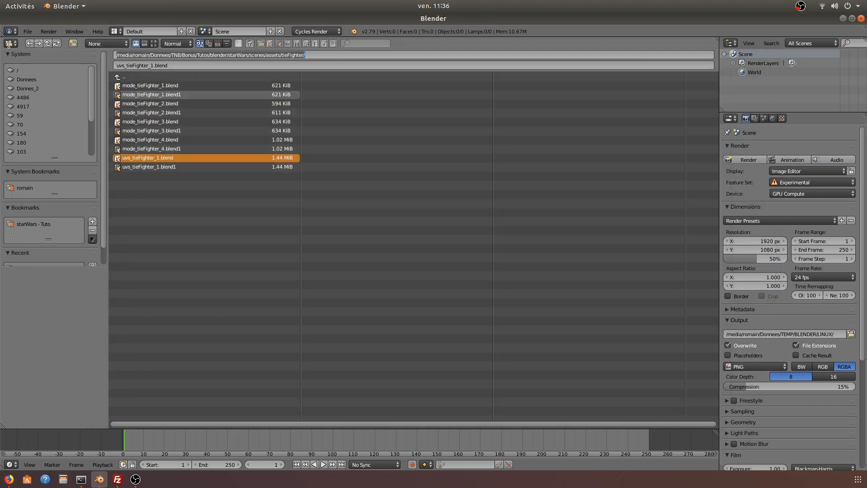
click(10, 44)
click(9, 44)
click(9, 43)
click(18, 55)
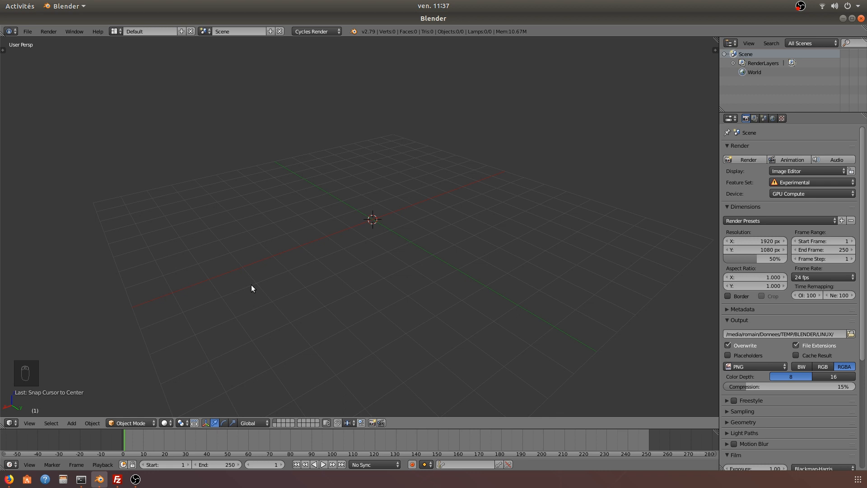
click(27, 33)
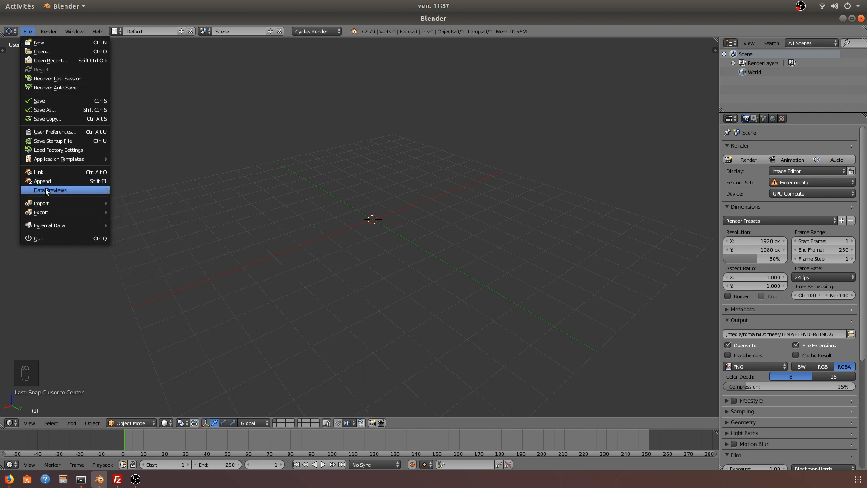
click(358, 199)
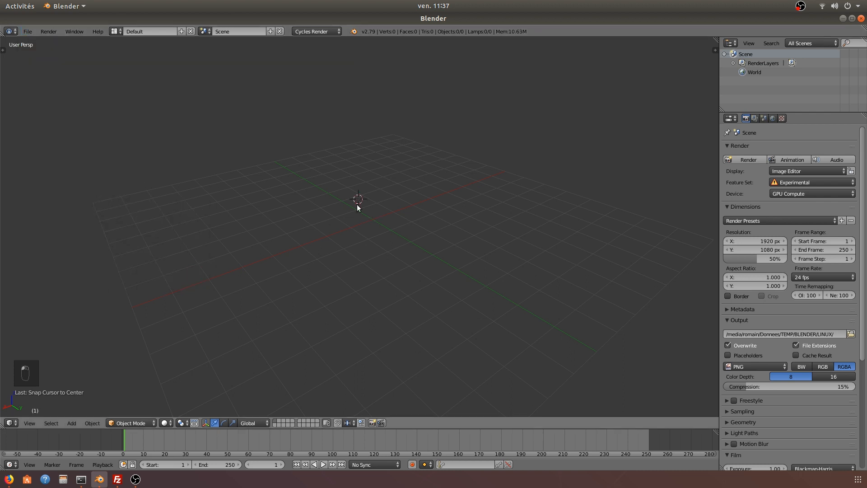
key(shift+s)
click(357, 204)
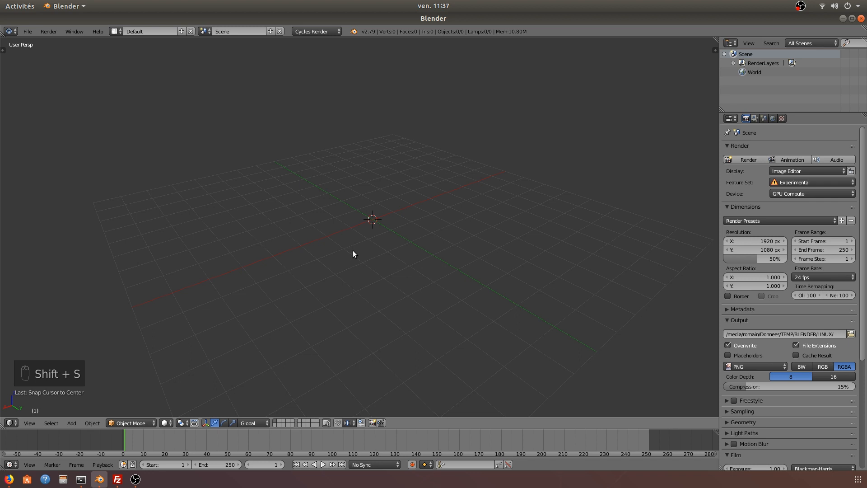
- Start saving the scene, go to the starWars project's scenes folder, and create and open a new folder named layouts
key(ctrl+s)
click(62, 222)
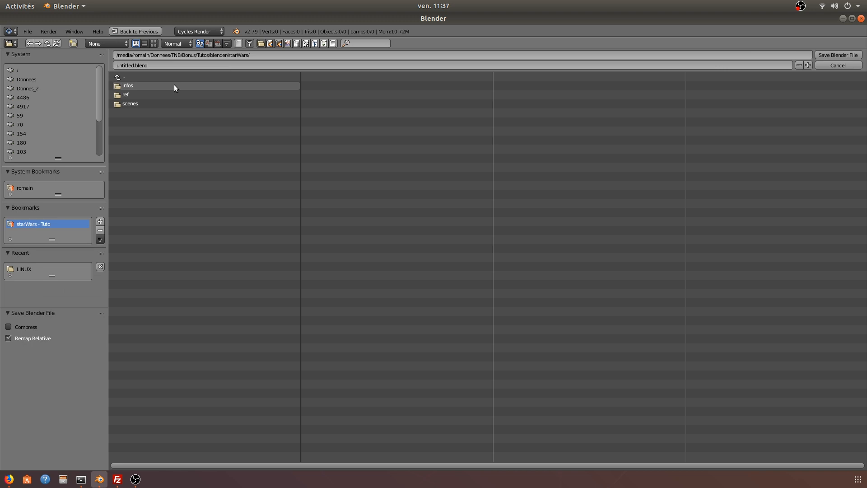
click(152, 104)
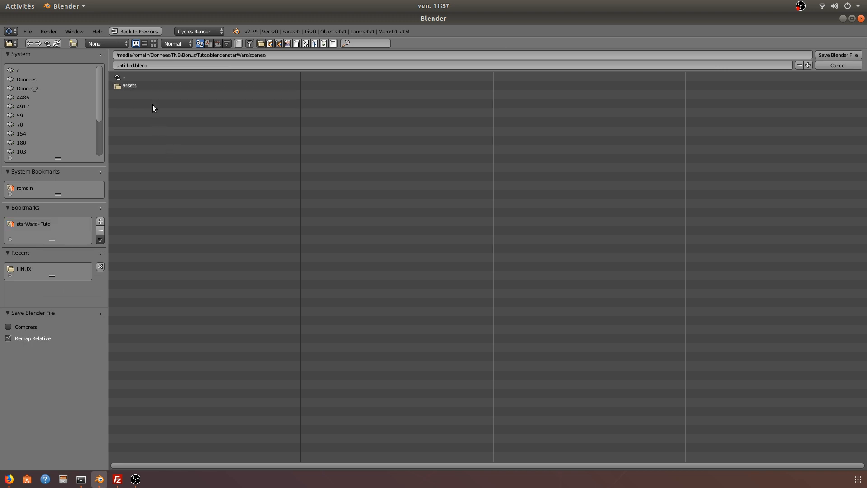
click(73, 43)
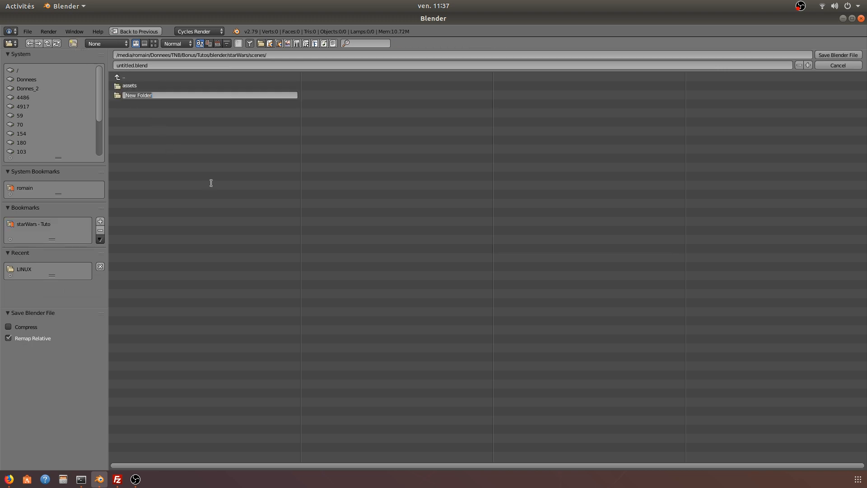
text(layouts)
key(Return)
click(130, 93)
- Name the scene layout_1.1.blend and save it in the layouts folder
double_click(128, 65)
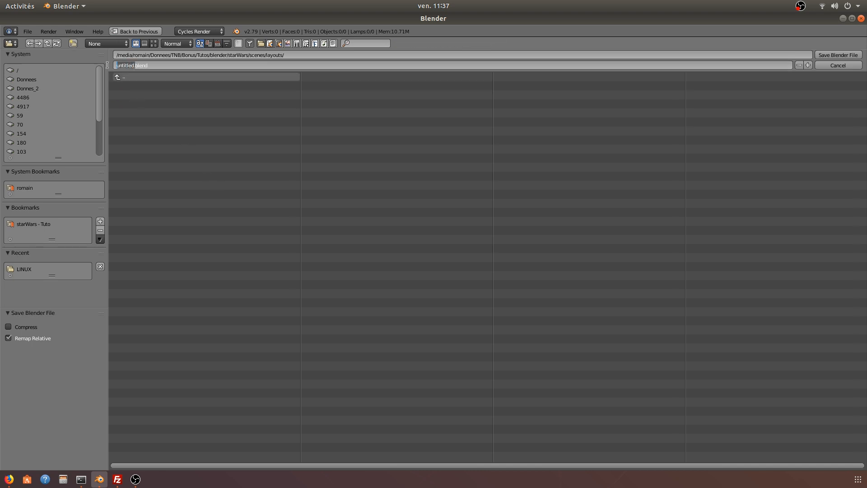
text(layout_1.)
key(Return)
double_click(140, 65)
text(.1)
click(837, 54)
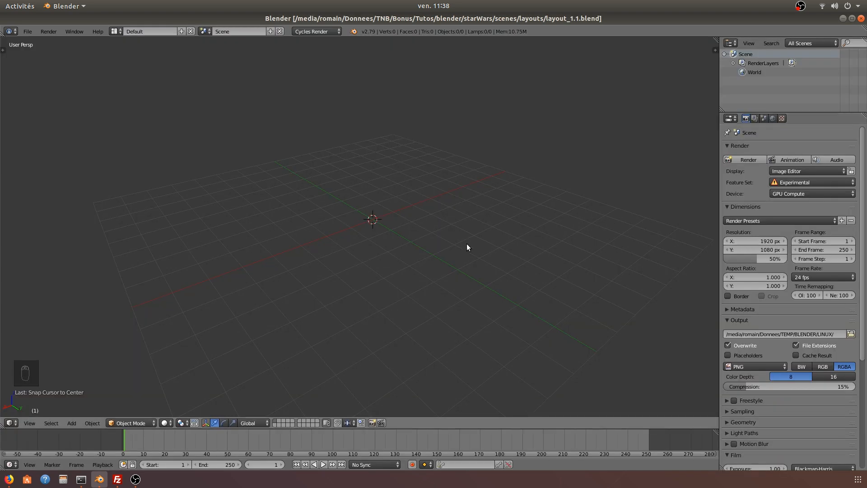
- Try to link the whole xWing_uv_MASTER.blend file from the scenes/assets/xWing folder into the layout scene
click(26, 32)
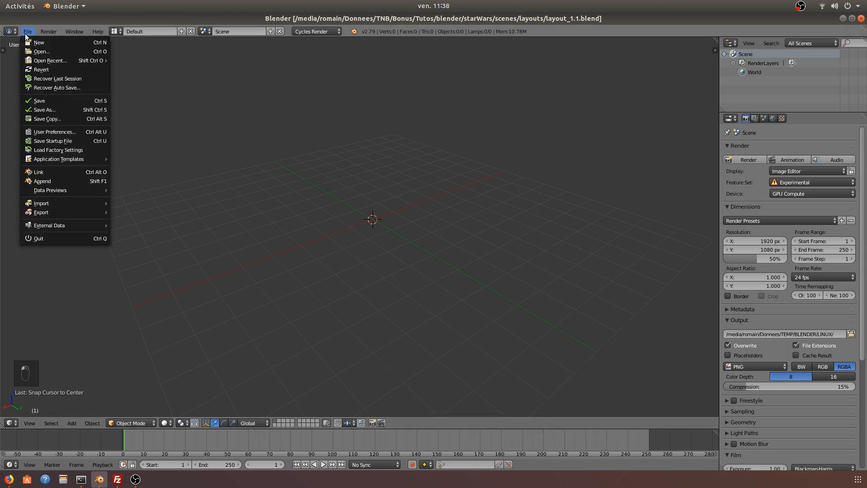
click(56, 172)
click(54, 224)
click(133, 104)
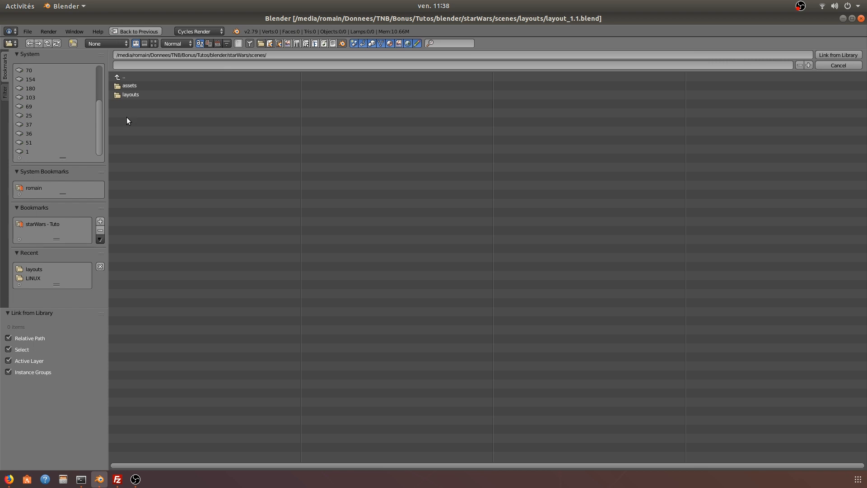
click(128, 94)
click(129, 77)
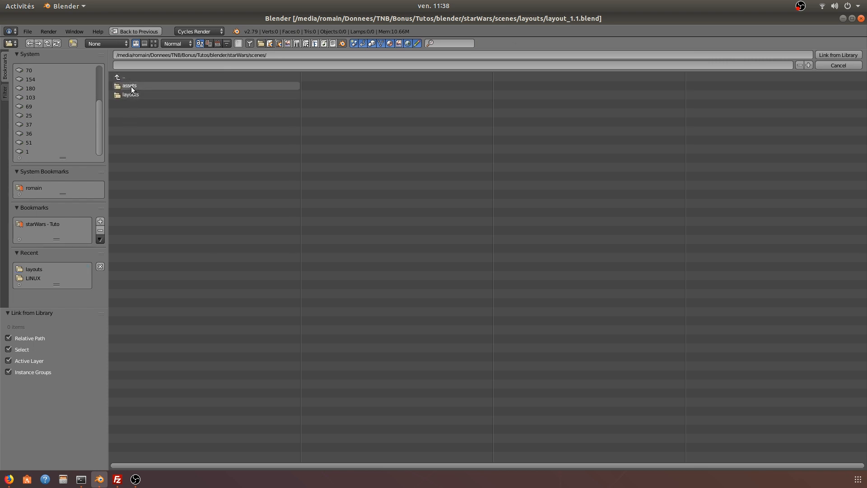
click(131, 86)
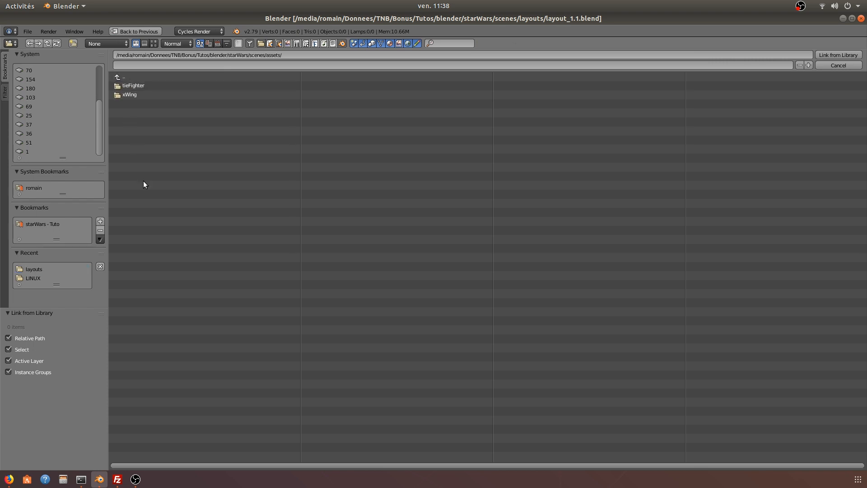
click(139, 96)
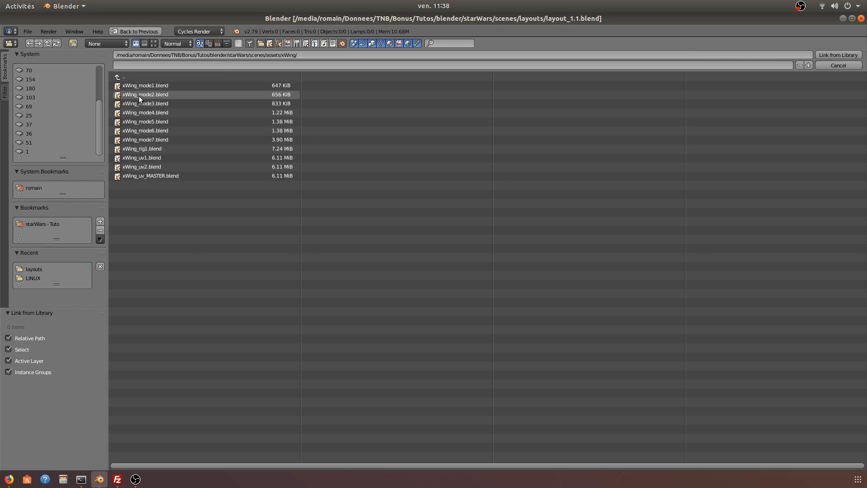
click(145, 175)
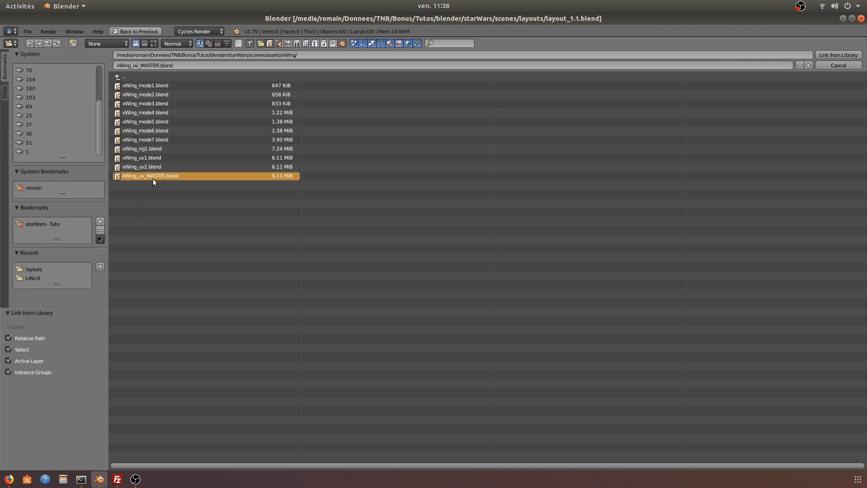
click(826, 55)
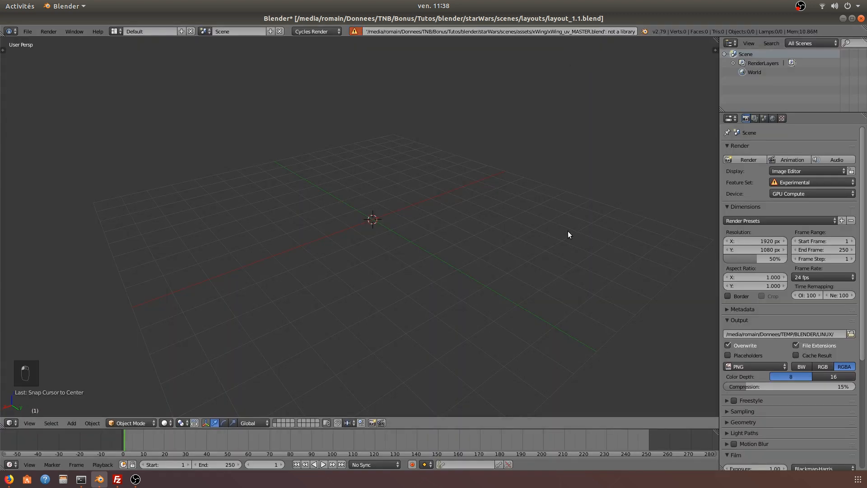
- Start the Link command again and open the contents of xWing_uv_MASTER.blend in the xWing folder
click(28, 31)
click(57, 172)
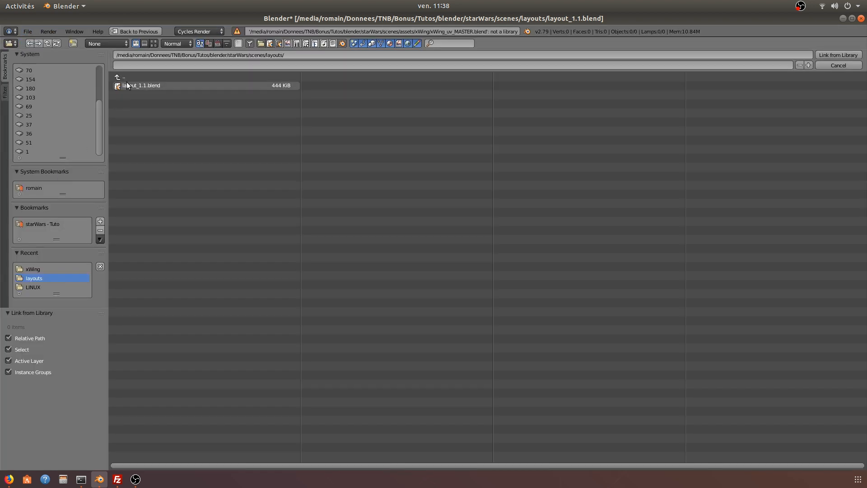
click(41, 270)
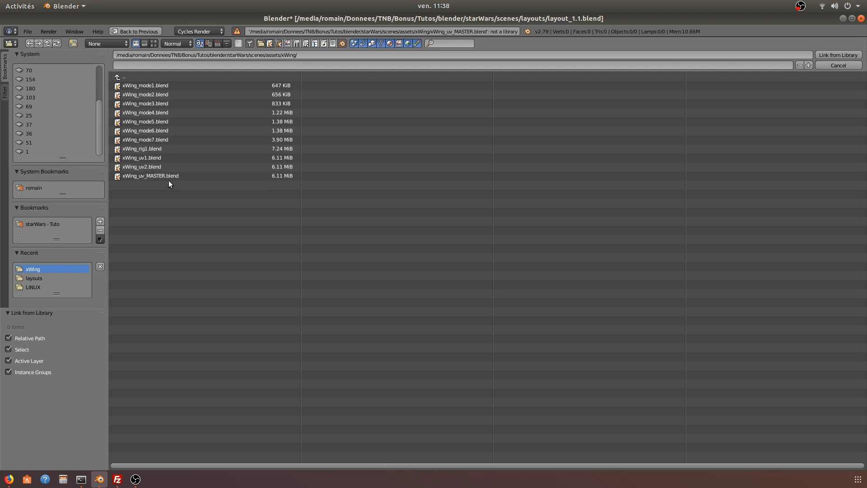
click(156, 177)
click(121, 76)
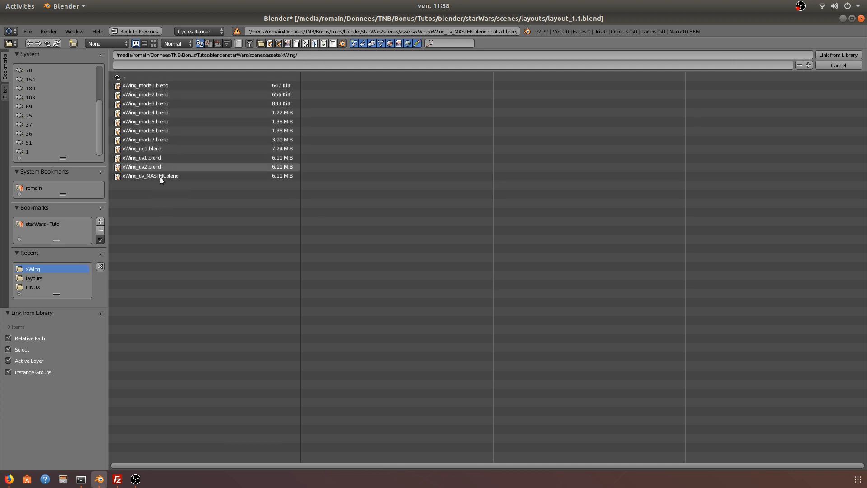
click(162, 177)
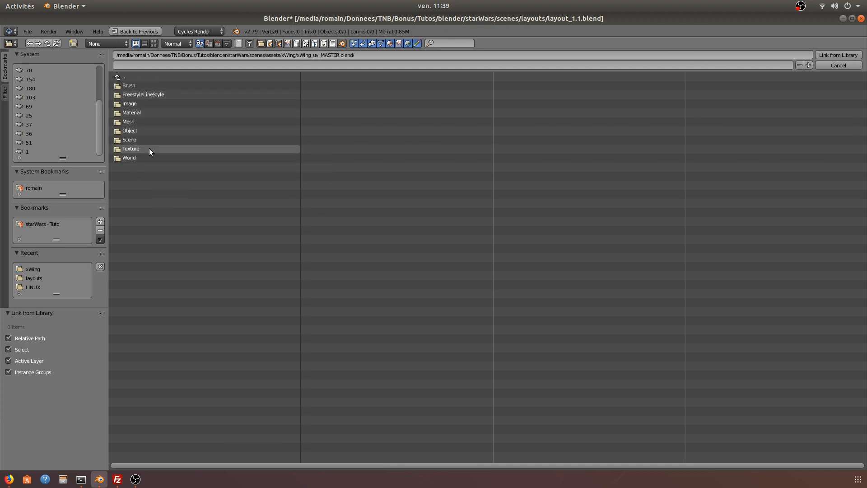
- Link all objects from the Object category of xWing_uv_MASTER.blend into the layout scene
click(138, 121)
click(136, 77)
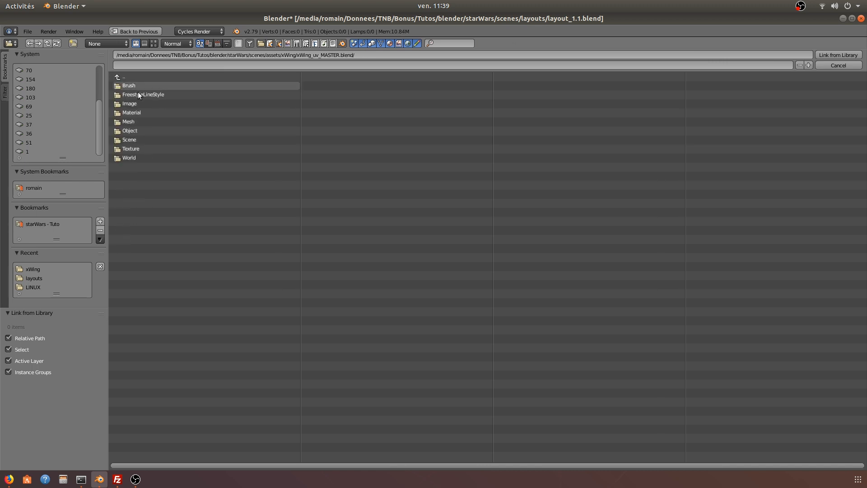
click(141, 131)
drag(158, 267, 167, 103)
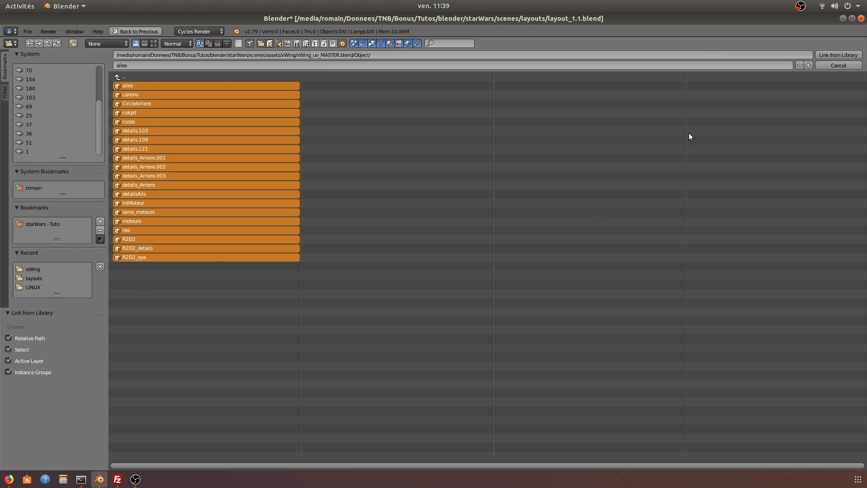
click(128, 78)
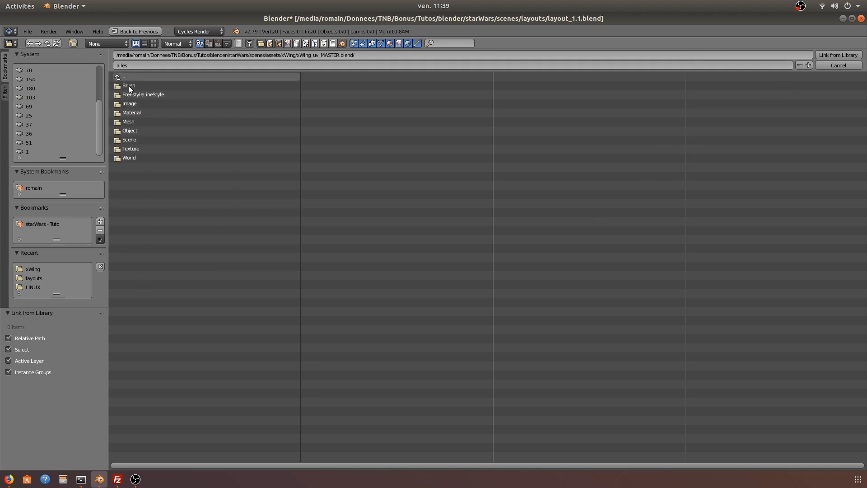
click(147, 132)
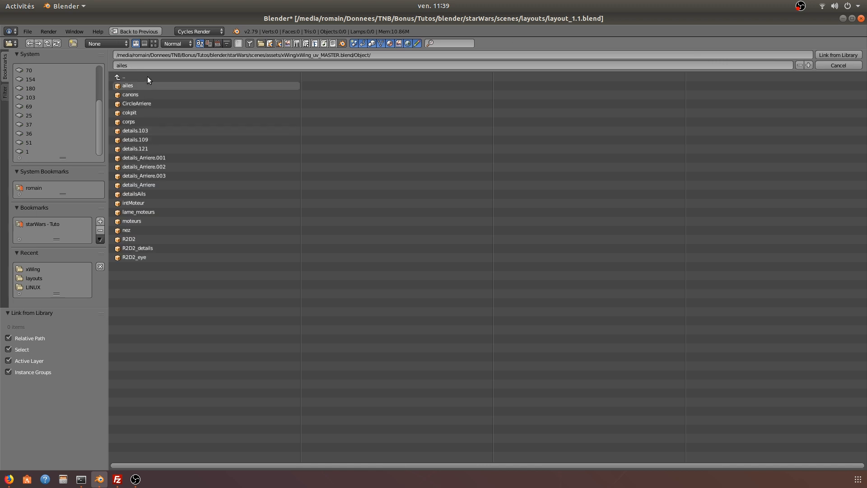
click(123, 77)
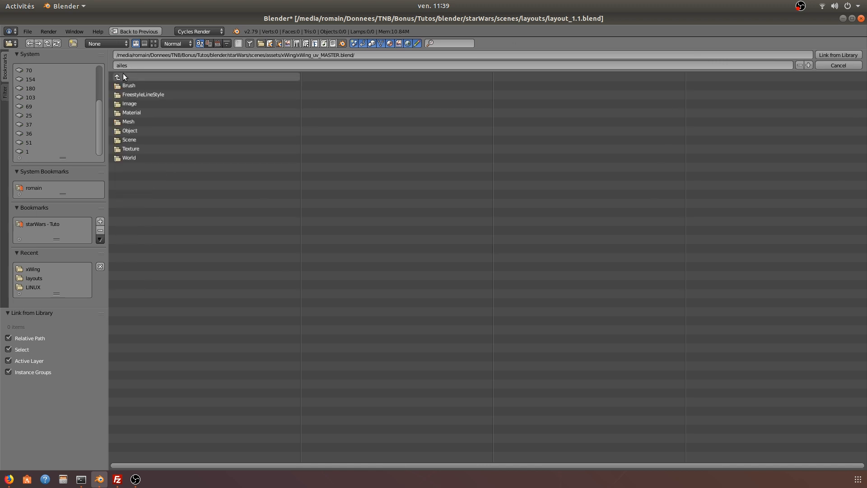
click(144, 130)
drag(162, 281, 151, 85)
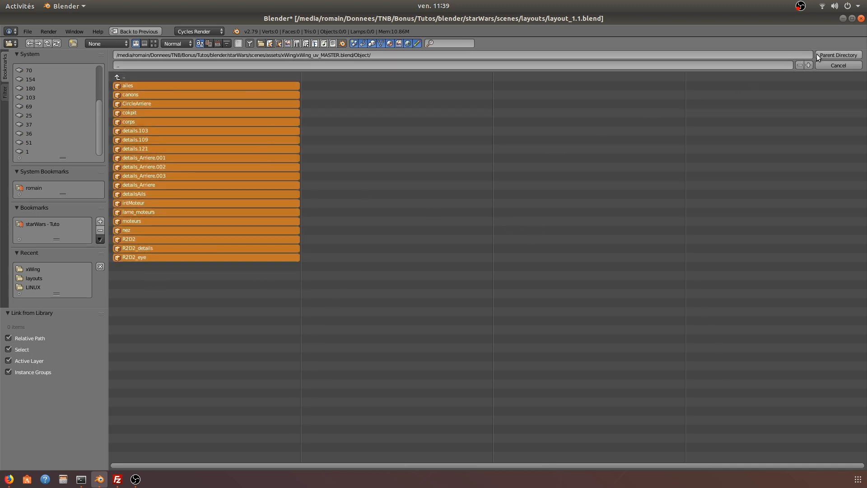
drag(271, 293, 206, 208)
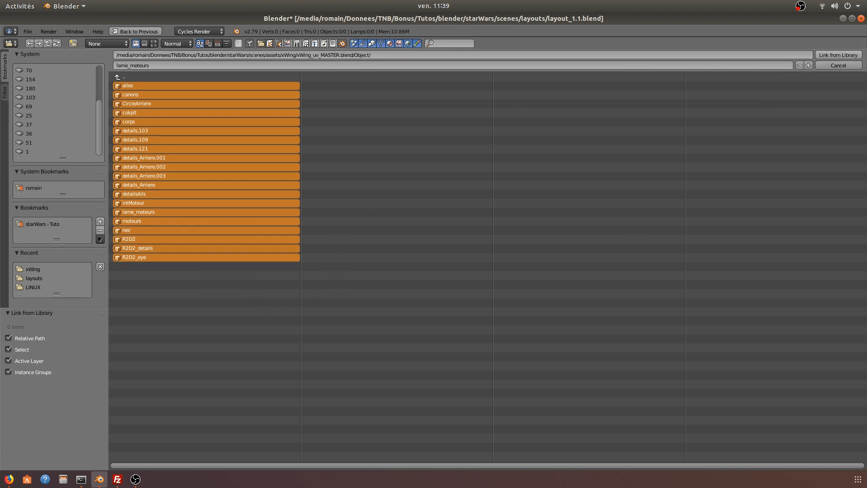
click(843, 55)
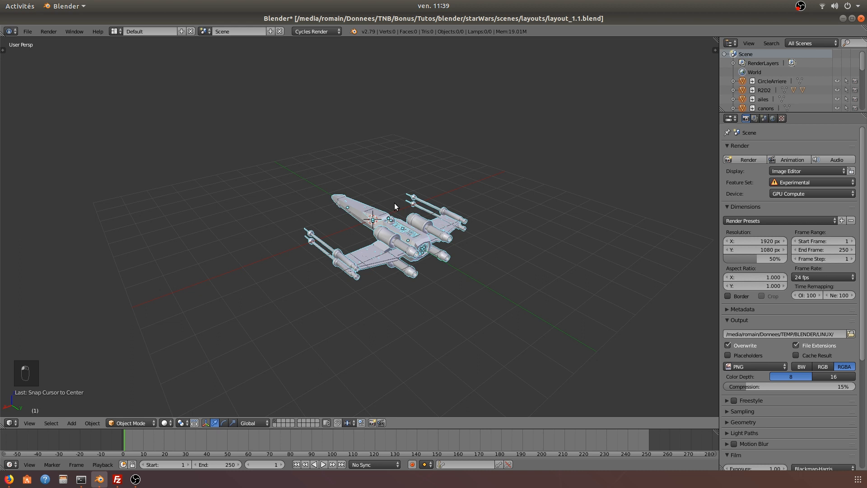
- Deselect the linked X-Wing objects, switch the outliner display to Blender File, and enlarge the outliner area
key(a)
middle_drag(409, 241, 465, 207)
scroll(357, 225, up, 4)
middle_drag(357, 226, 367, 207)
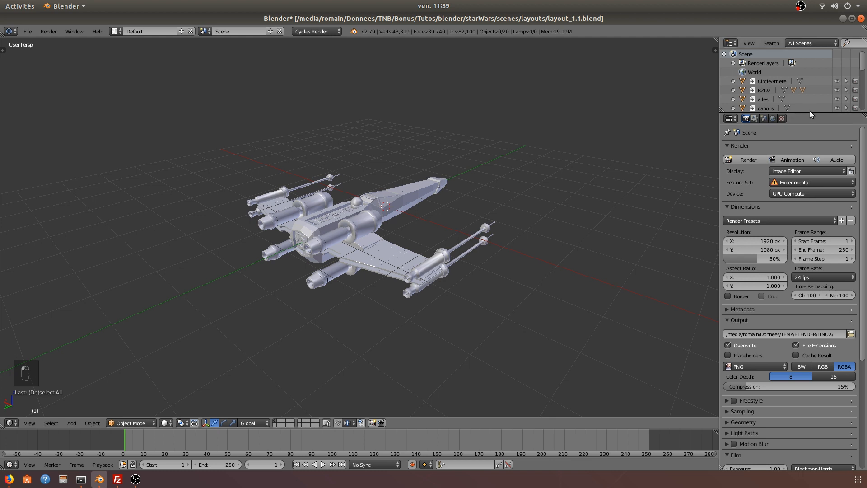
click(806, 42)
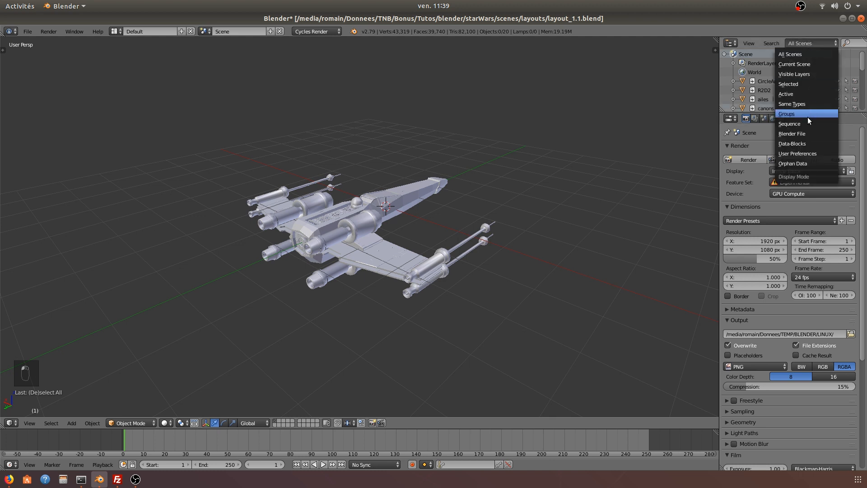
click(809, 139)
drag(805, 114, 798, 169)
- Delete all linked X-Wing objects from the scene, including the R2D2 object left over from the first deletion
click(522, 245)
key(a)
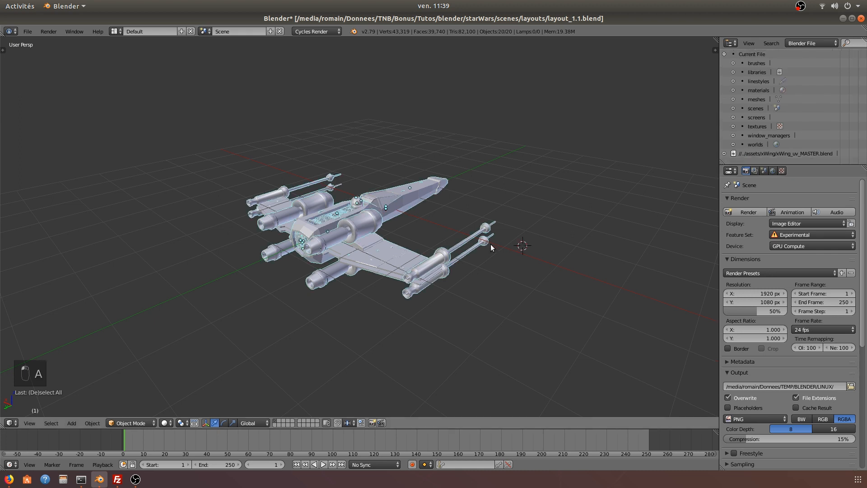
key(a)
key(a)
key(a)
key(a)
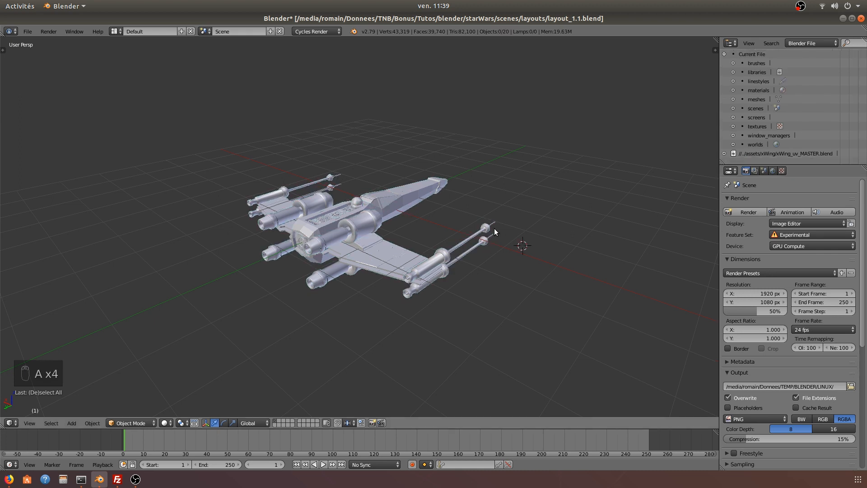
key(x)
click(494, 225)
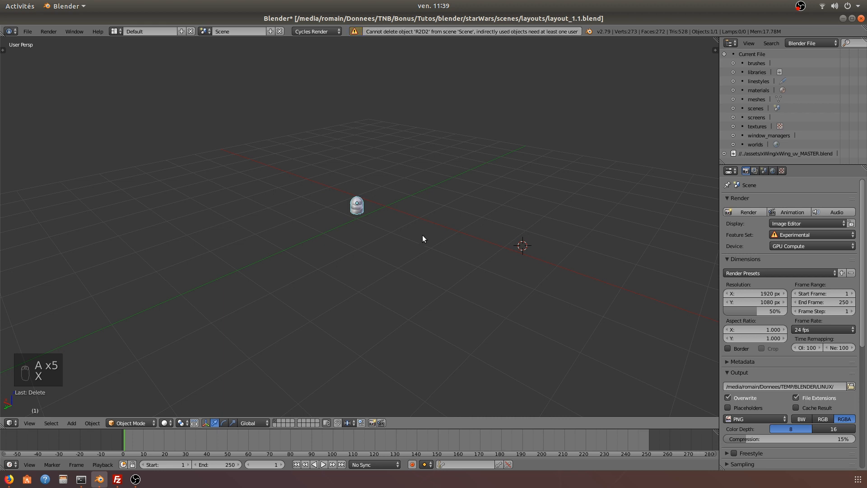
key(shift+x)
click(420, 234)
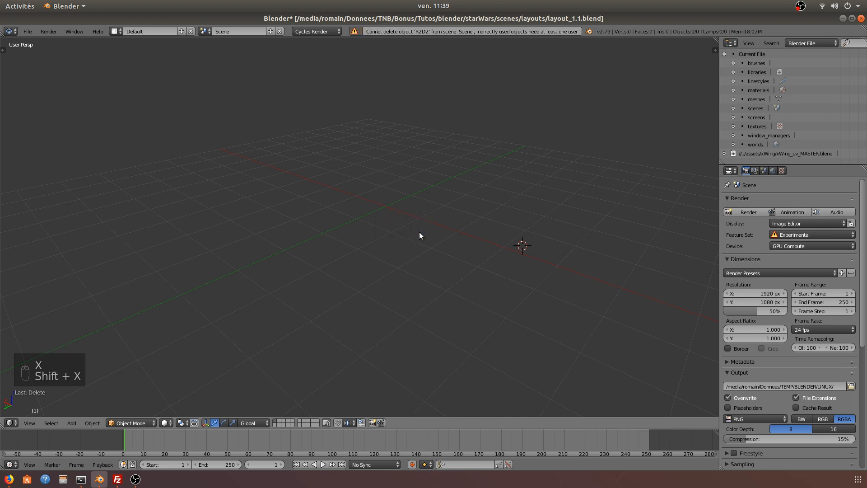
- Delete the linked xWing_uv_MASTER.blend library from the file's data
key(a)
right_click(739, 153)
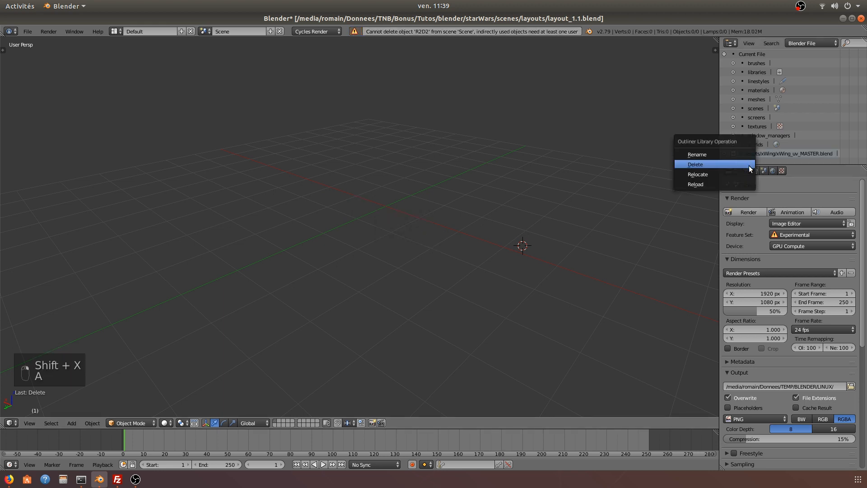
click(746, 162)
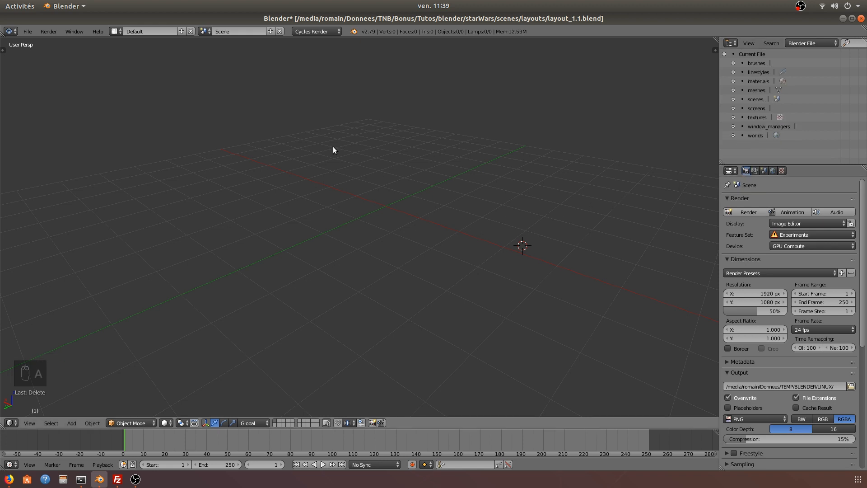
- Switch to the PCManFM file manager and browse from the Tutos folder into the blender project folder
click(28, 31)
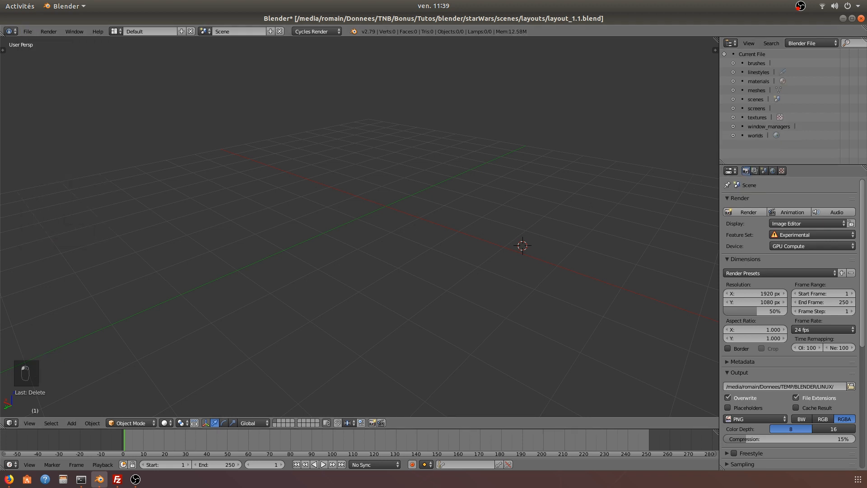
click(64, 480)
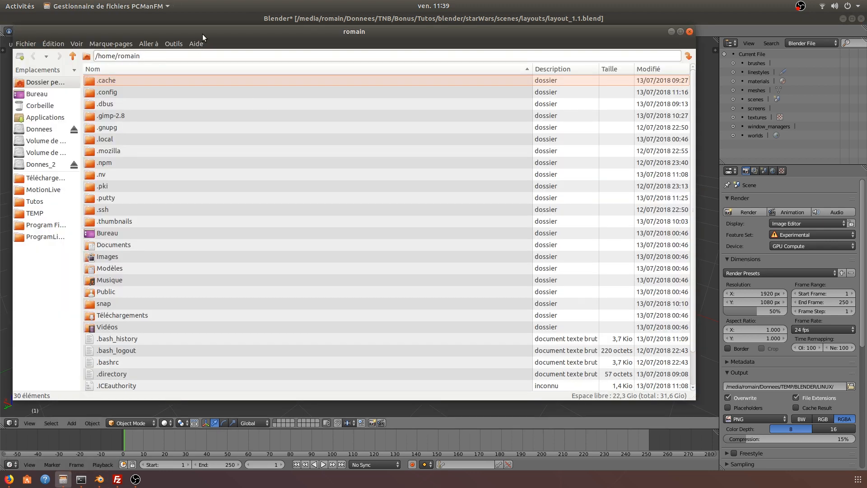
drag(203, 34, 237, 35)
click(70, 203)
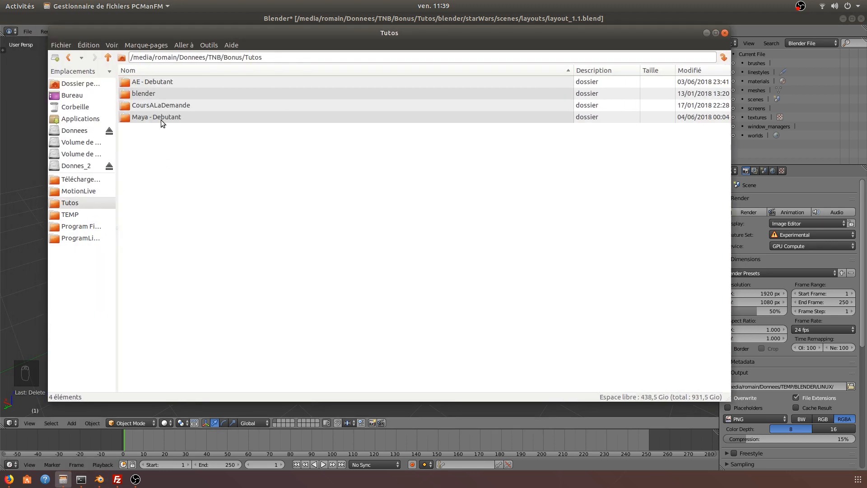
double_click(143, 94)
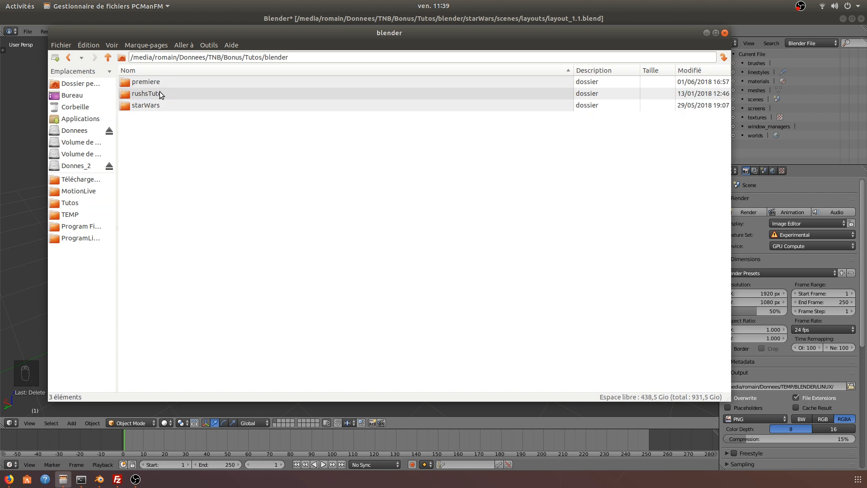
double_click(160, 82)
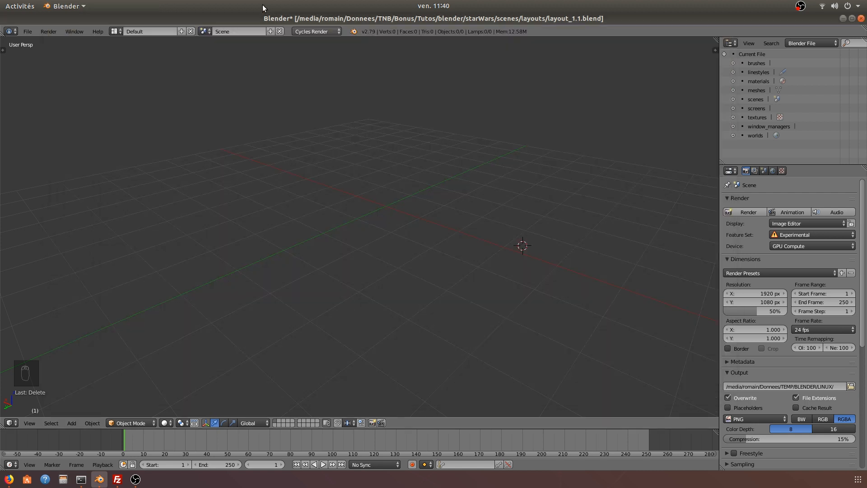
- Link all objects from the Object category of xWing_rig_MASTER.blend in the xWing folder
click(28, 31)
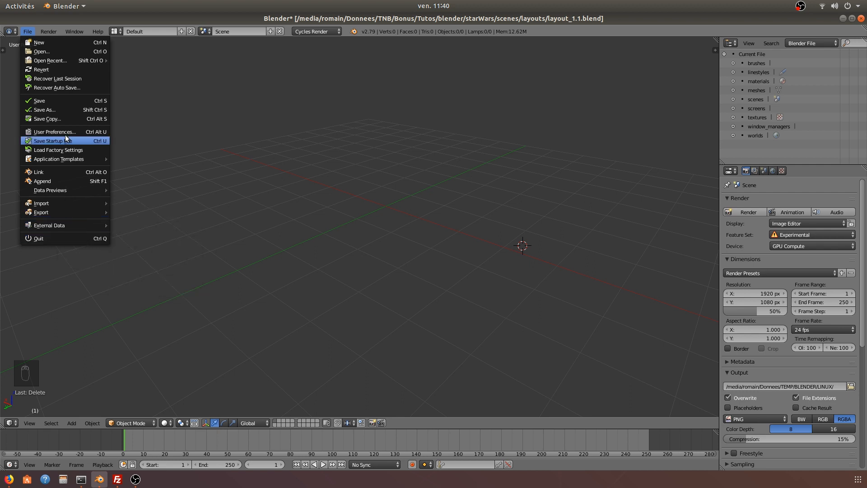
click(58, 172)
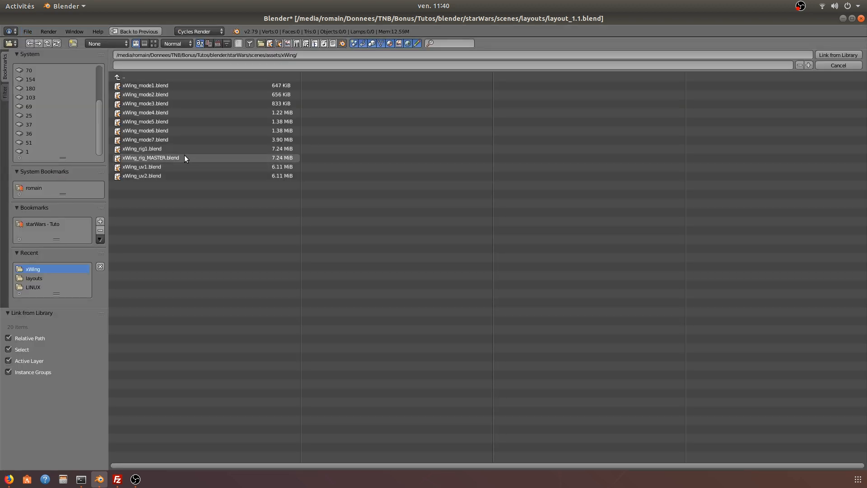
click(153, 158)
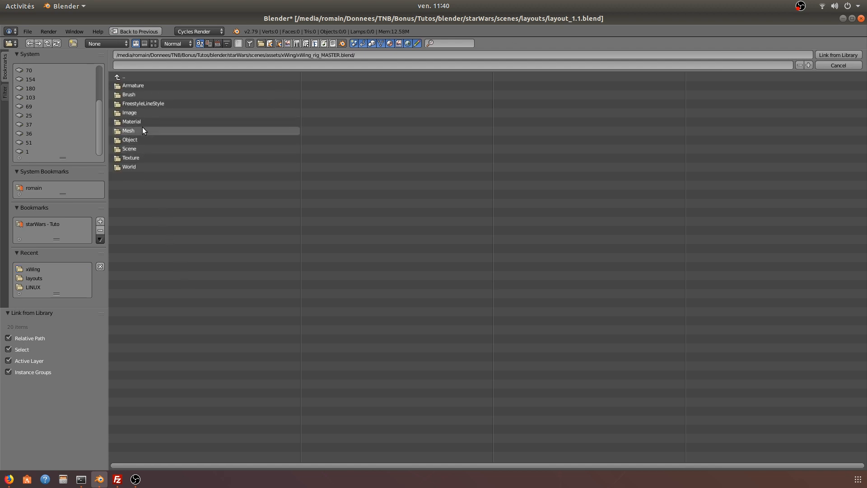
click(143, 140)
drag(193, 308, 148, 85)
click(828, 55)
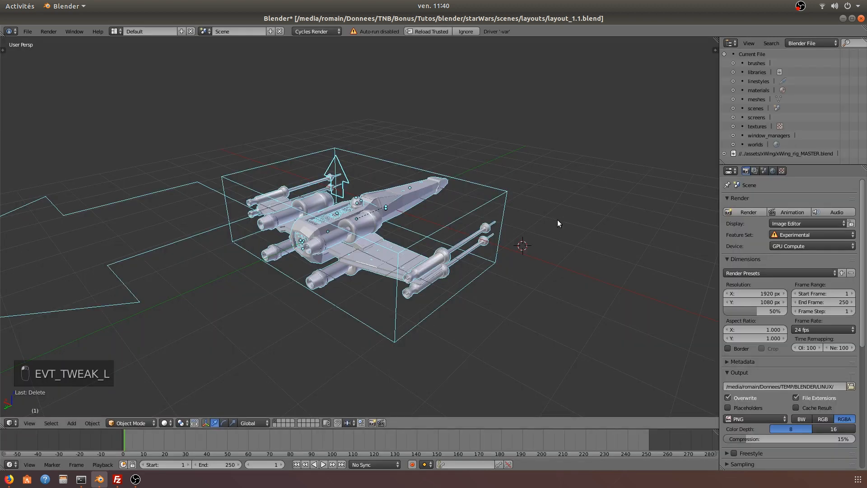
- Select the box-shaped Empty control around the linked X-Wing and try to move it
scroll(352, 225, down, 5)
scroll(356, 232, up, 2)
middle_drag(451, 226, 398, 222)
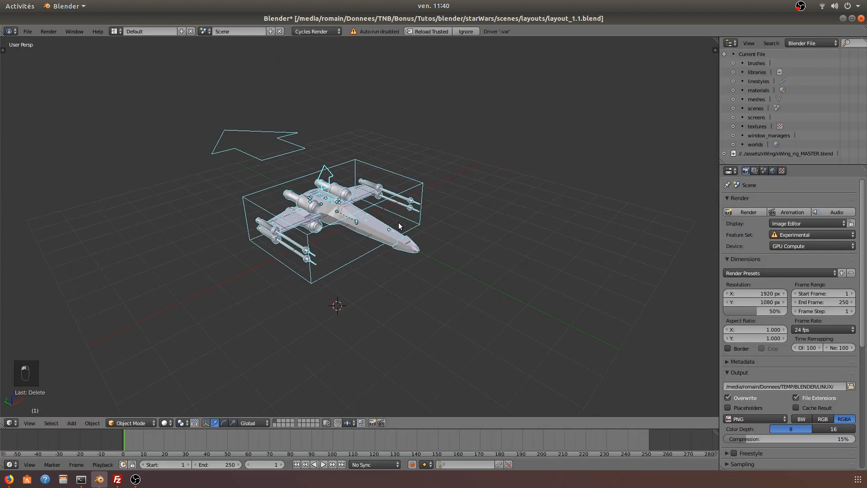
right_click(354, 253)
middle_drag(355, 255, 415, 270)
key(g)
right_click(318, 256)
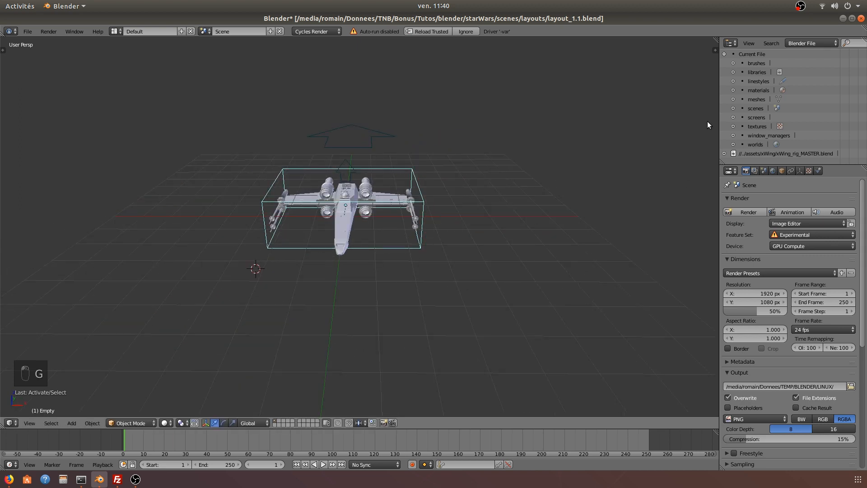
- Set the outliner display back to All Scenes and try again to move the Empty control
click(805, 43)
click(809, 56)
key(g)
right_click(406, 299)
middle_drag(406, 299, 310, 293)
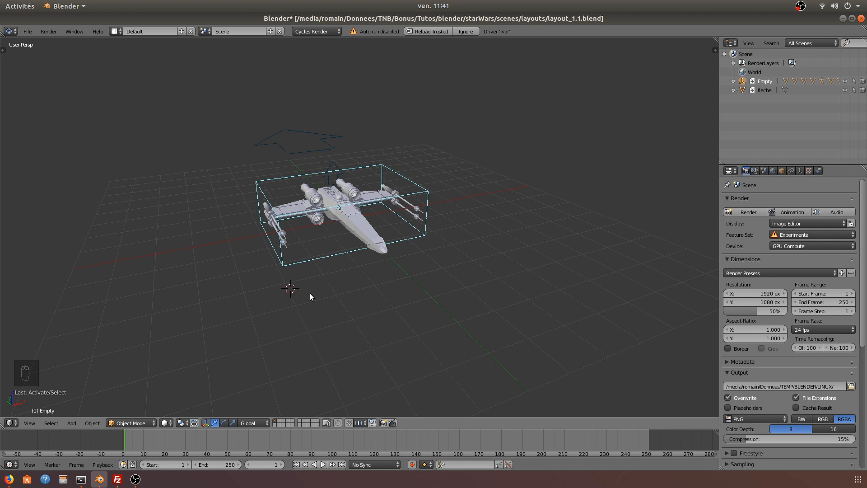
- Inspect the linked X-Wing rig by selecting the corps body, the Empty box and the arm_ailes arrow in turn
scroll(309, 293, up, 8)
right_click(344, 244)
middle_drag(343, 243, 308, 275)
scroll(292, 267, down, 7)
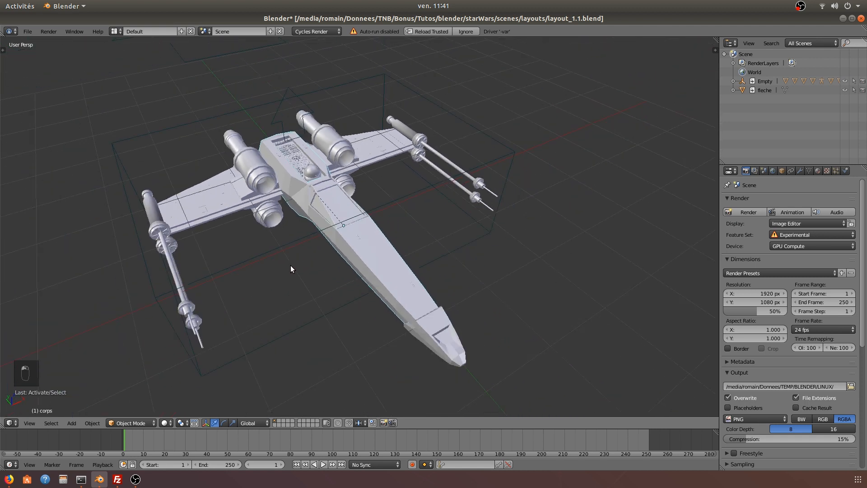
right_click(303, 328)
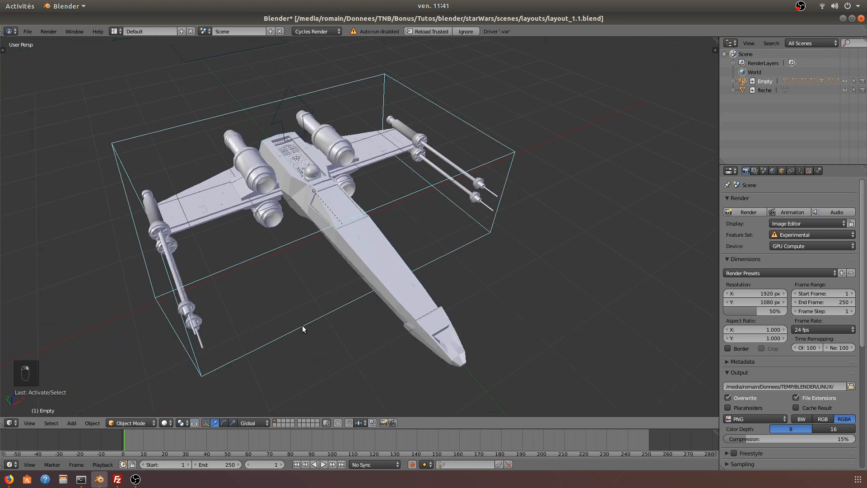
middle_drag(340, 305, 331, 300)
middle_drag(397, 289, 329, 294)
right_click(363, 122)
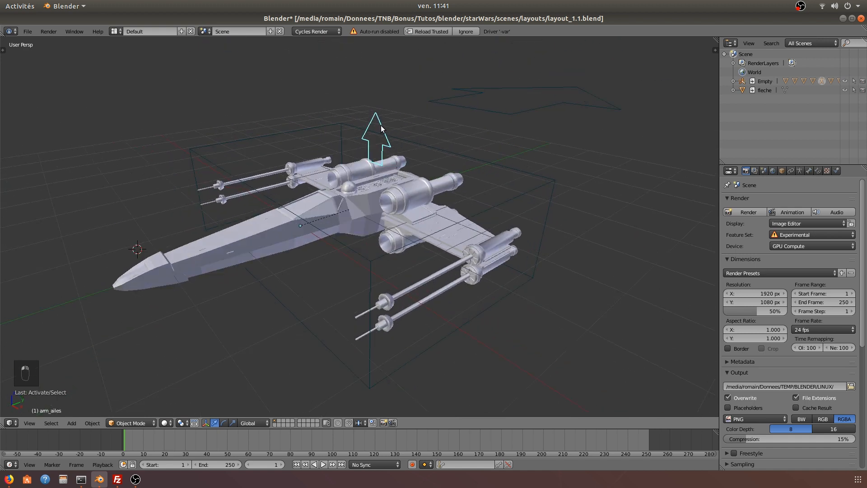
middle_drag(382, 129, 326, 157)
- Select the large fleche arrow behind the X-Wing, hide it, and reveal it again
right_click(453, 109)
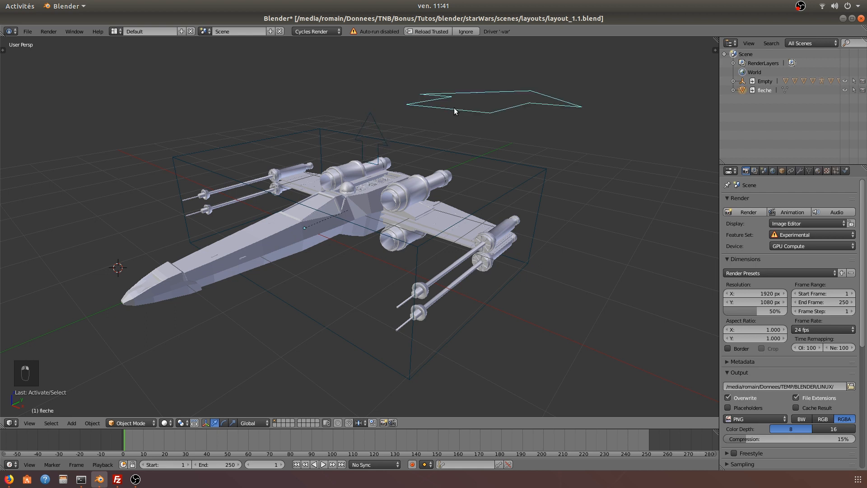
middle_drag(423, 125, 449, 246)
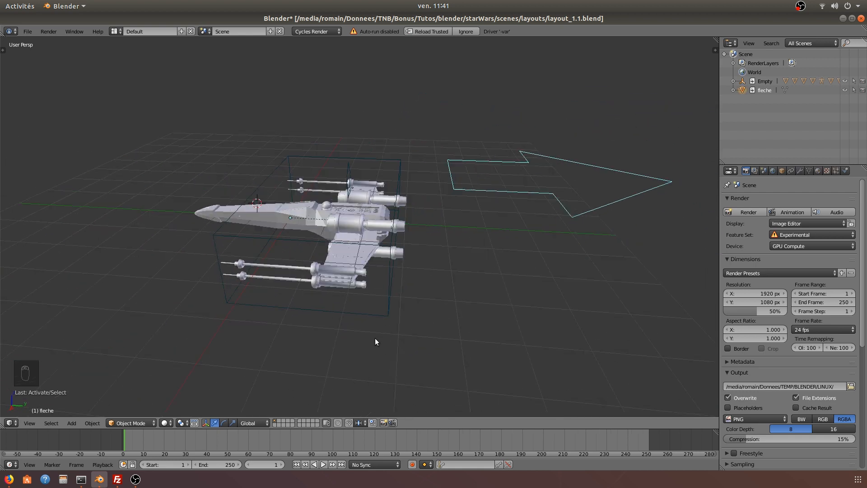
key(h)
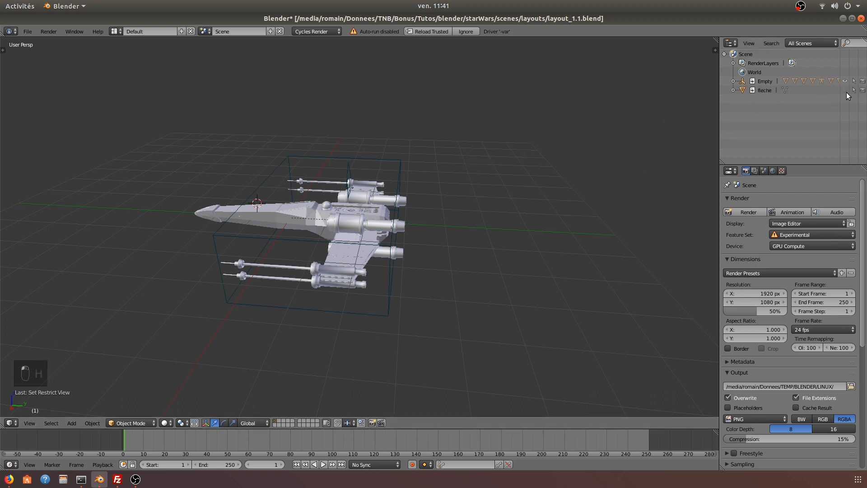
key(alt+h)
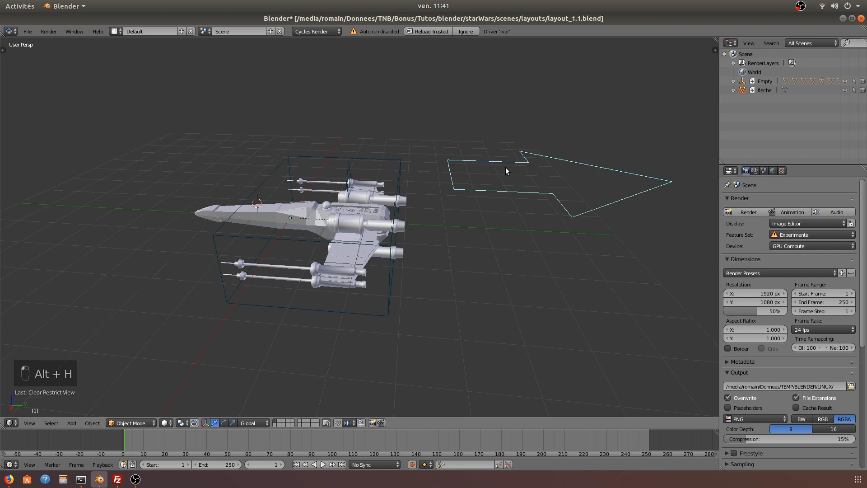
- Move the large fleche arrow behind the X-Wing to the last scene layer
key(m)
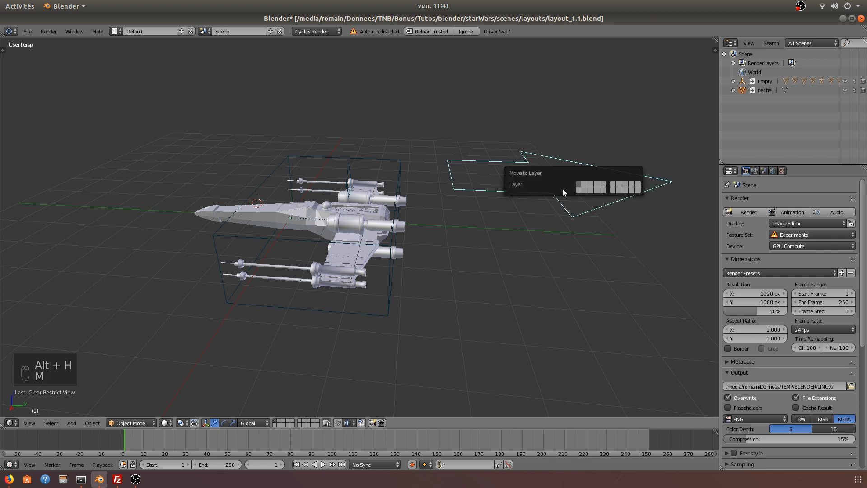
click(638, 195)
middle_drag(502, 227, 388, 286)
scroll(387, 286, up, 3)
middle_drag(532, 277, 378, 263)
key(t)
key(t)
- Select the Empty box around the X-Wing, try to move it, and bring up its Make Local options
right_click(503, 237)
scroll(378, 264, down, 4)
key(g)
click(400, 264)
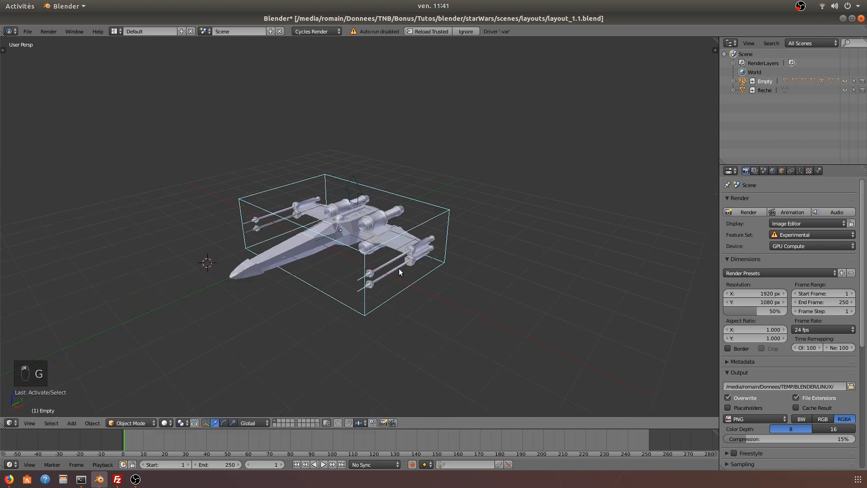
scroll(392, 273, up, 2)
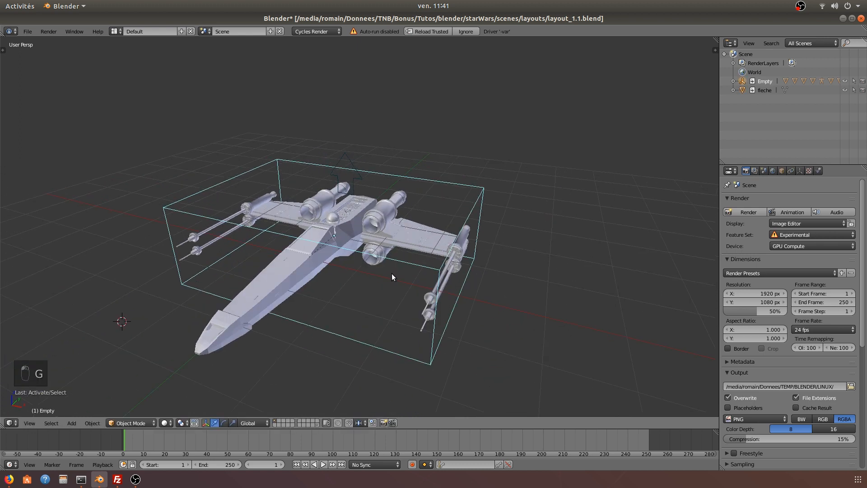
key(l)
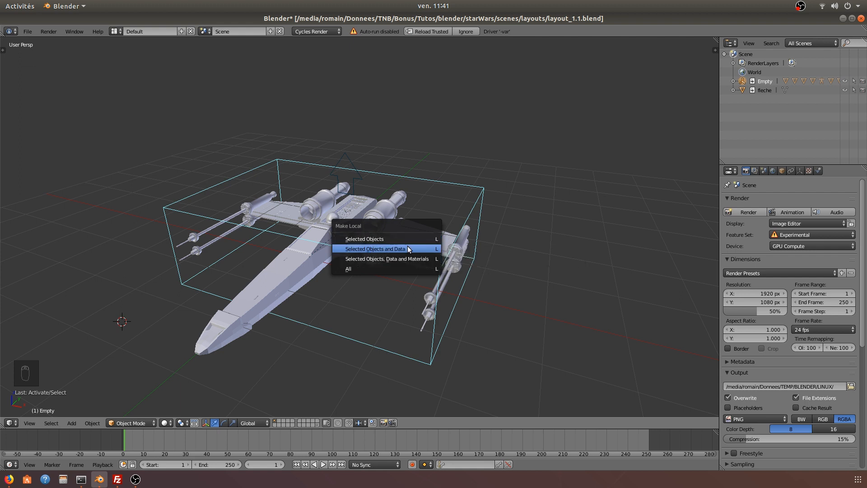
click(427, 259)
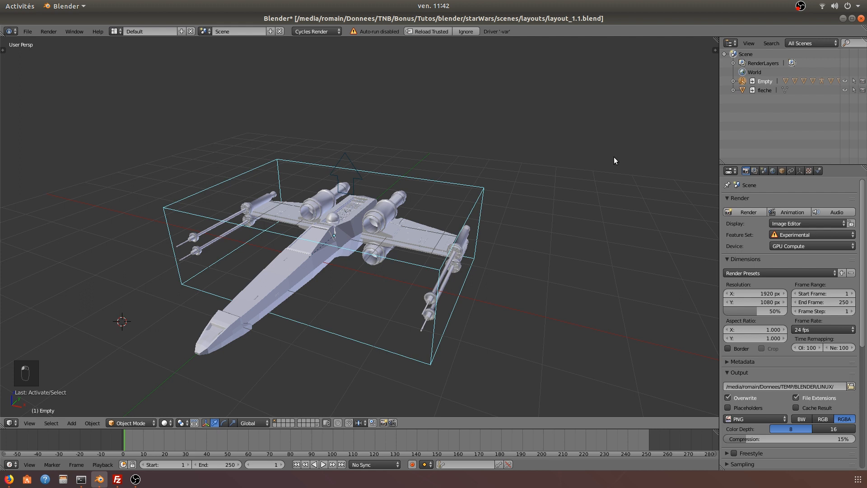
- Expand the Empty hierarchy in the outliner to examine R2D2 with its Sphere mesh and material
click(734, 81)
click(741, 99)
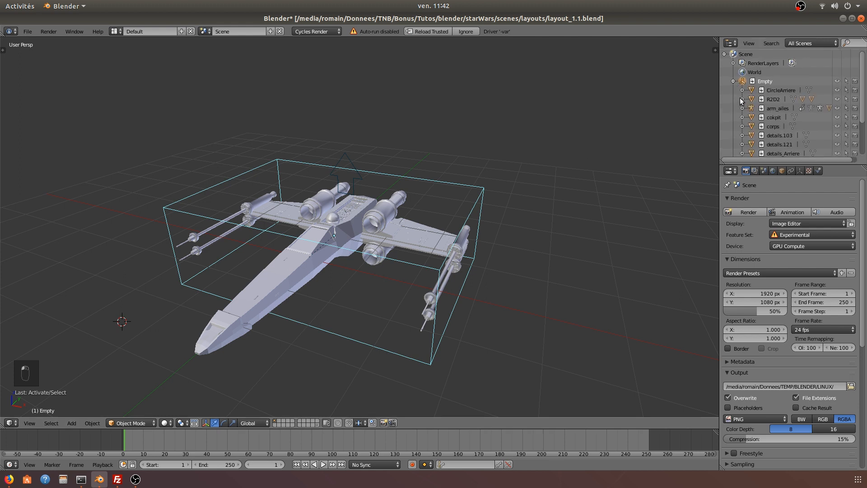
click(763, 100)
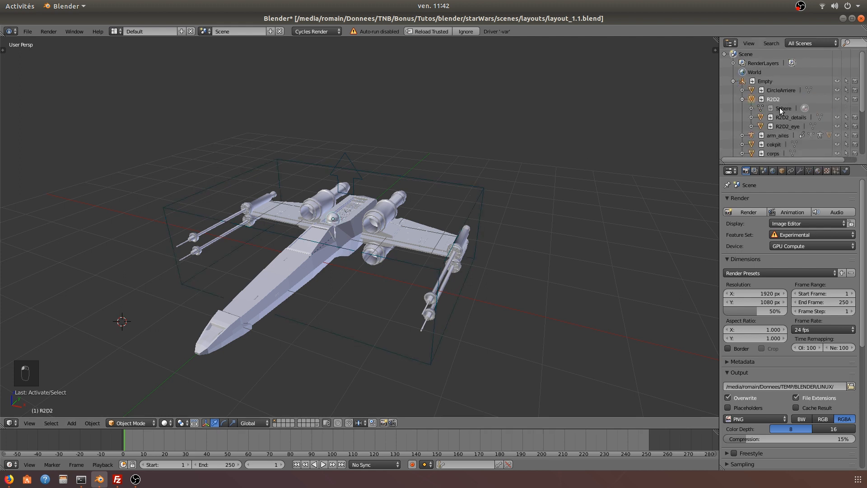
click(761, 110)
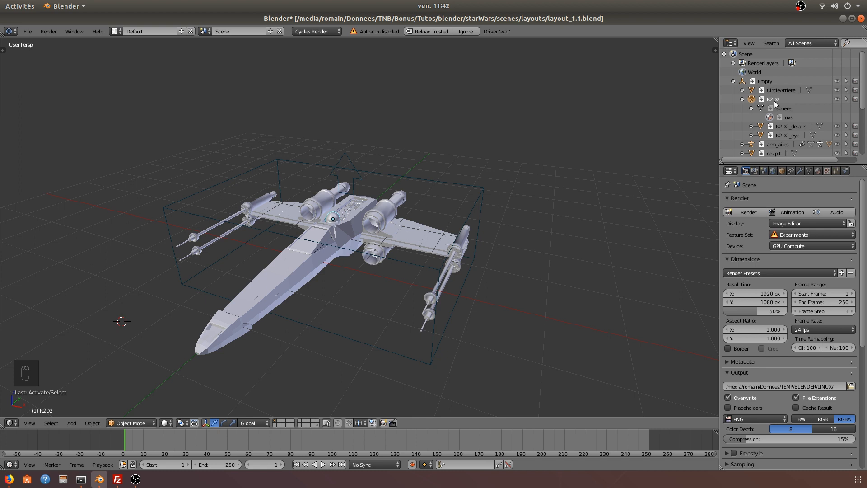
- Examine the linked R2D2's object, mesh data and material properties for what can be edited
click(783, 171)
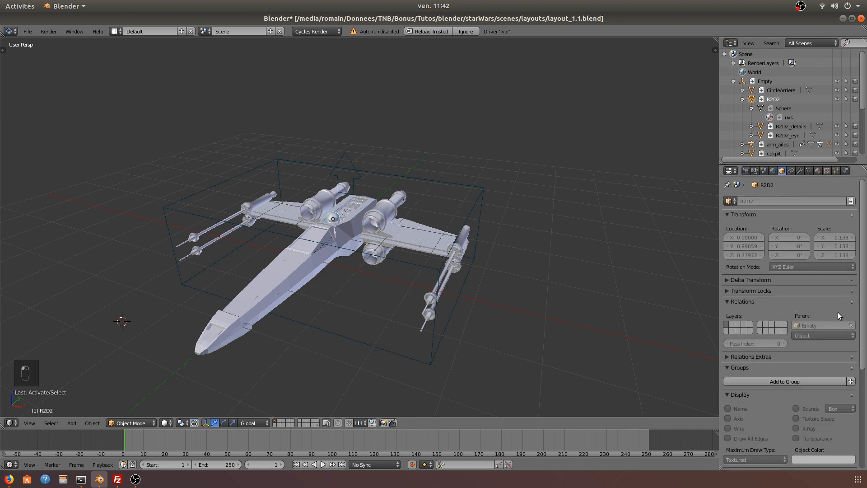
click(810, 170)
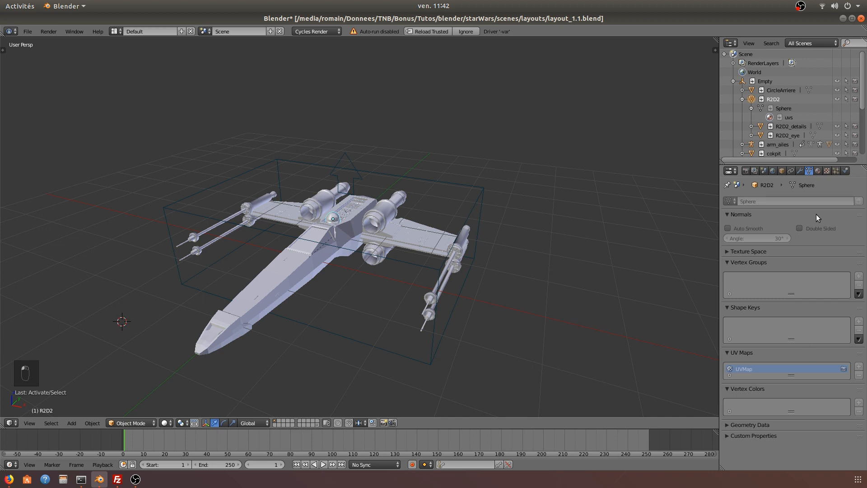
click(782, 171)
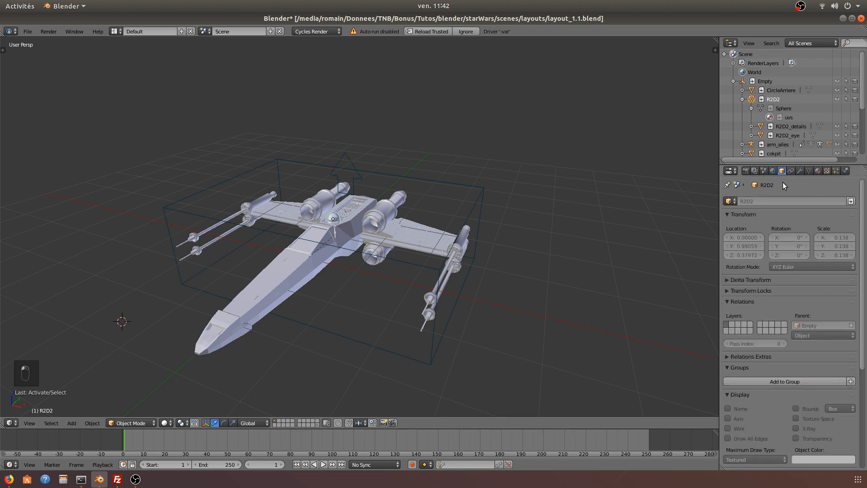
click(816, 172)
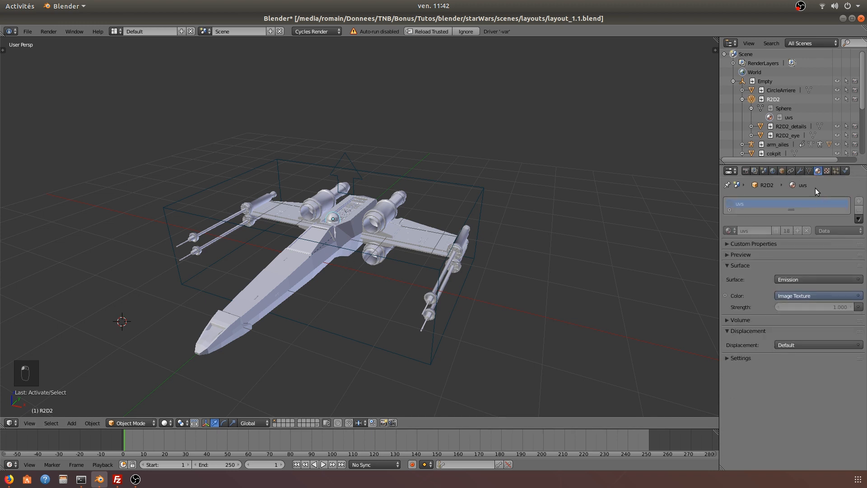
click(809, 170)
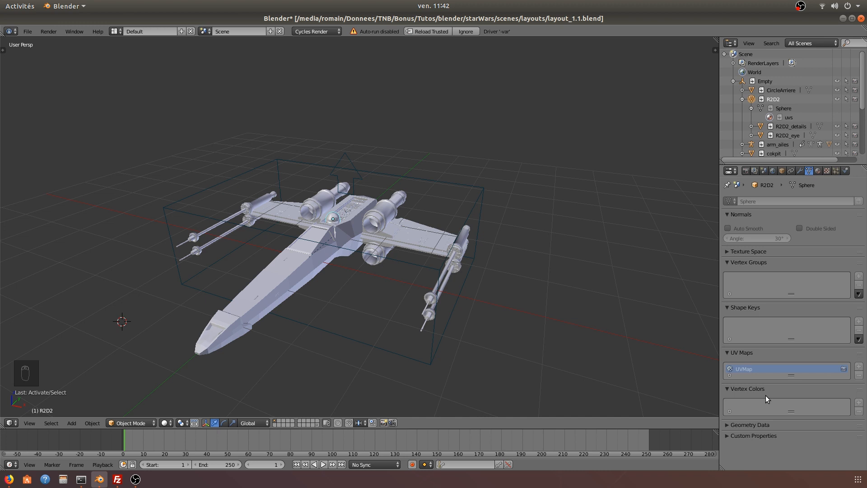
click(781, 171)
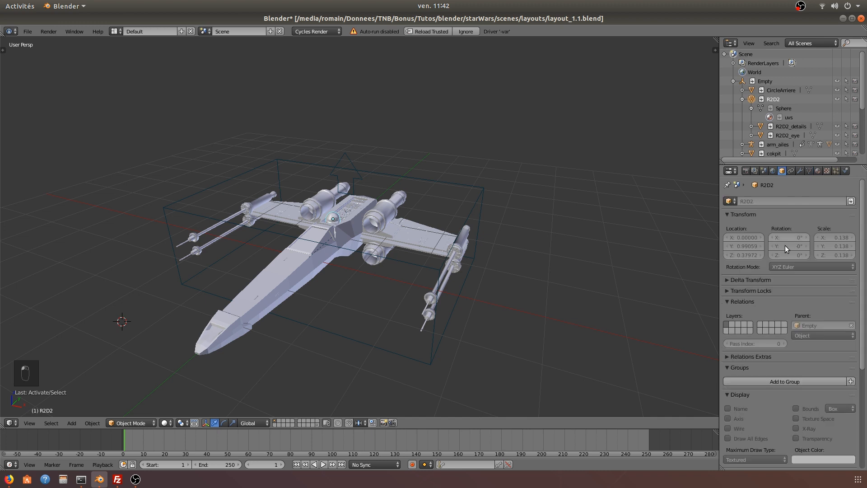
- Select the Empty box and try to make it local with the Selected Objects option
right_click(405, 355)
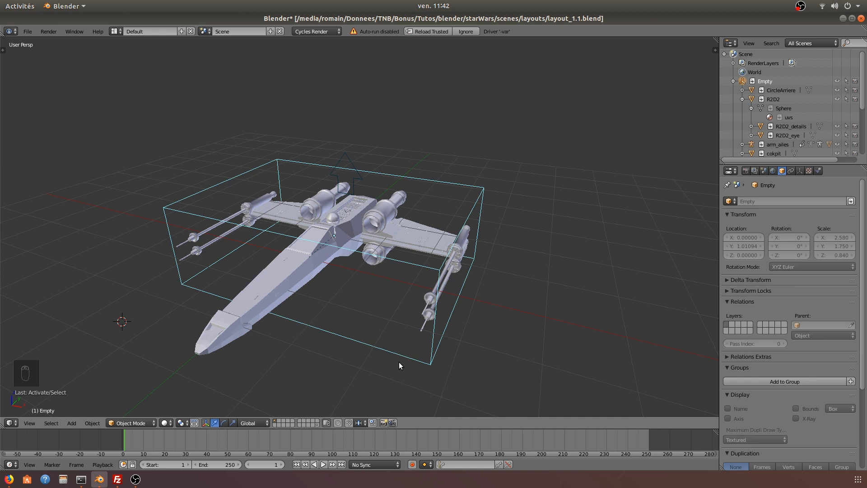
key(l)
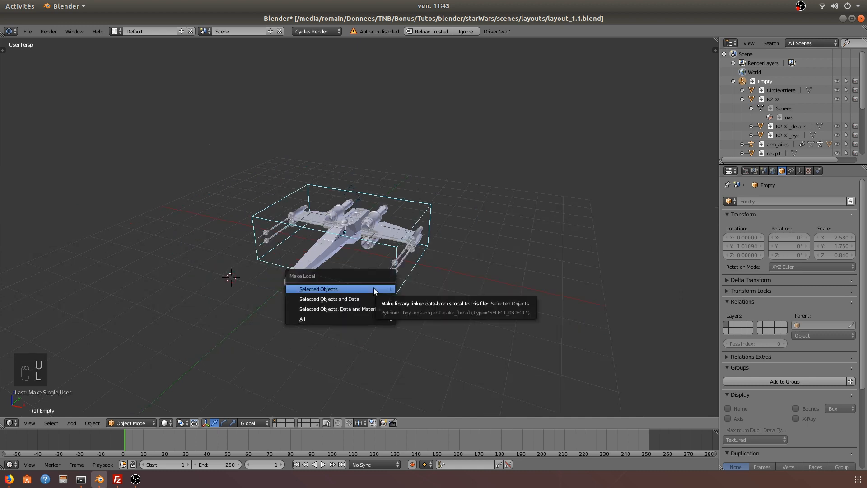
click(373, 288)
scroll(611, 299, up, 5)
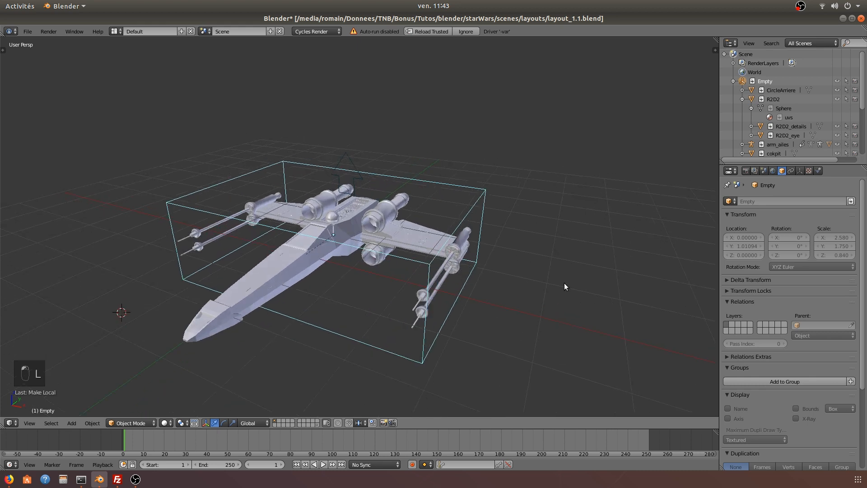
middle_drag(437, 280, 424, 277)
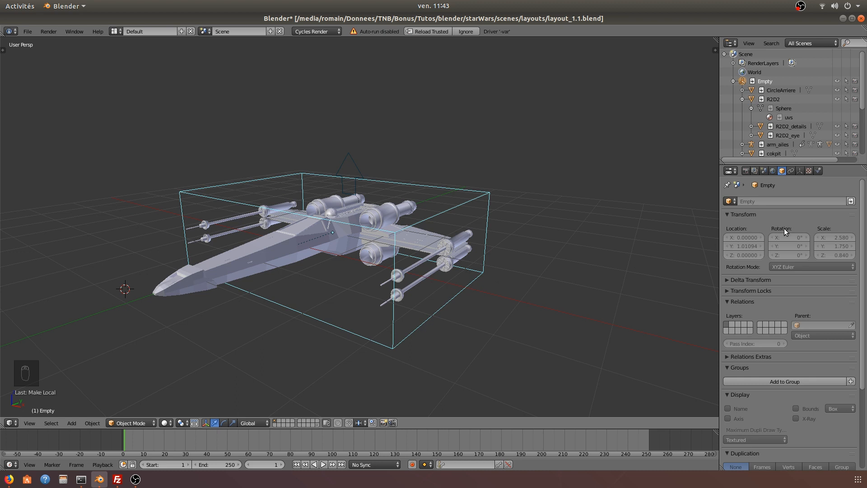
- Make the Empty object local directly from its library link in the object properties
click(851, 202)
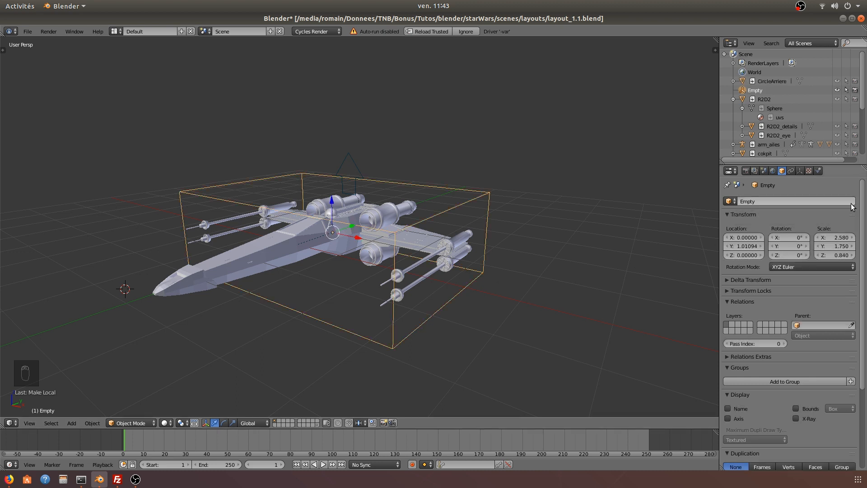
click(800, 171)
click(782, 170)
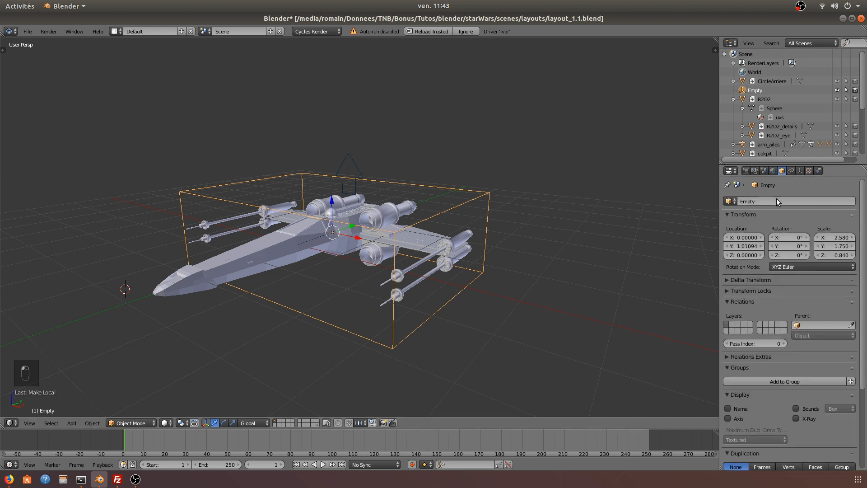
- Test rotating and moving the local Empty box, and undo its conversion to local
key(r)
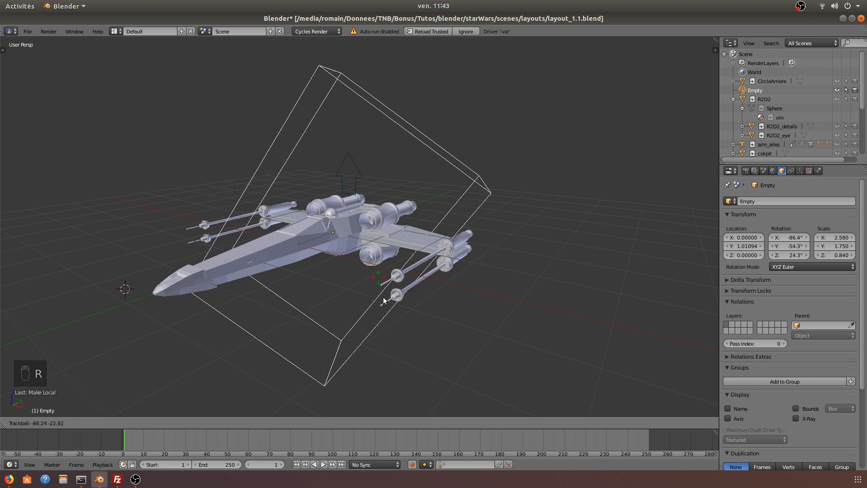
right_click(375, 327)
key(r)
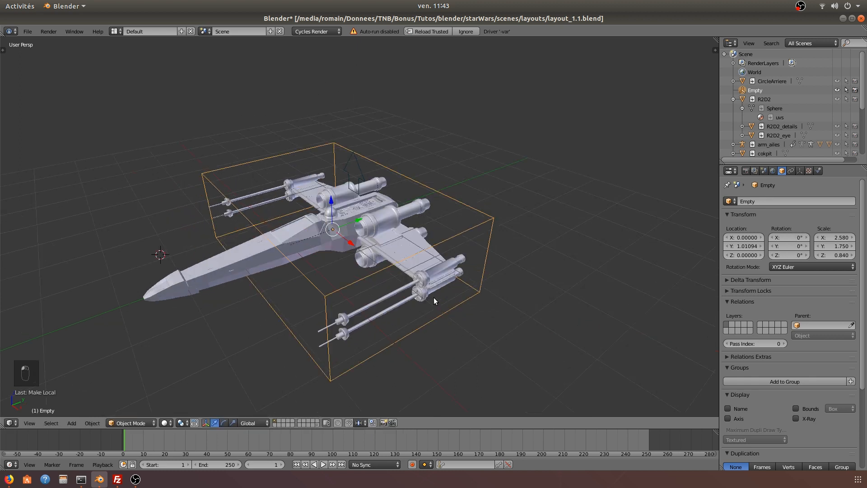
key(r)
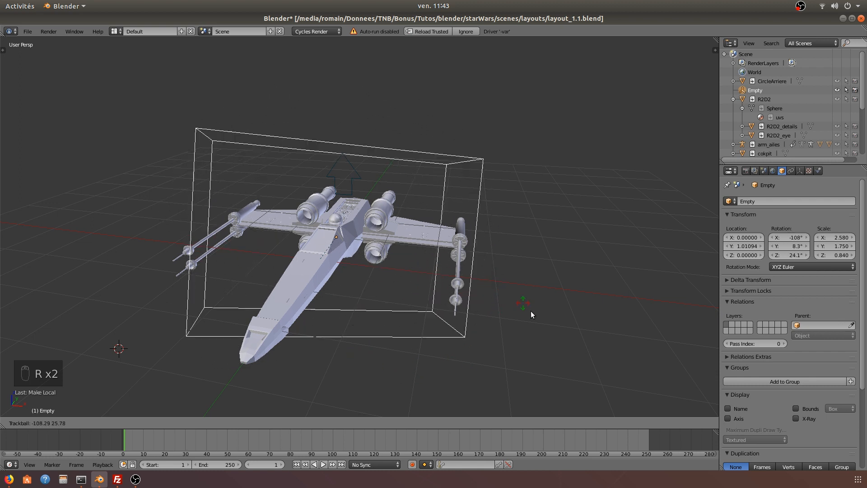
right_click(469, 380)
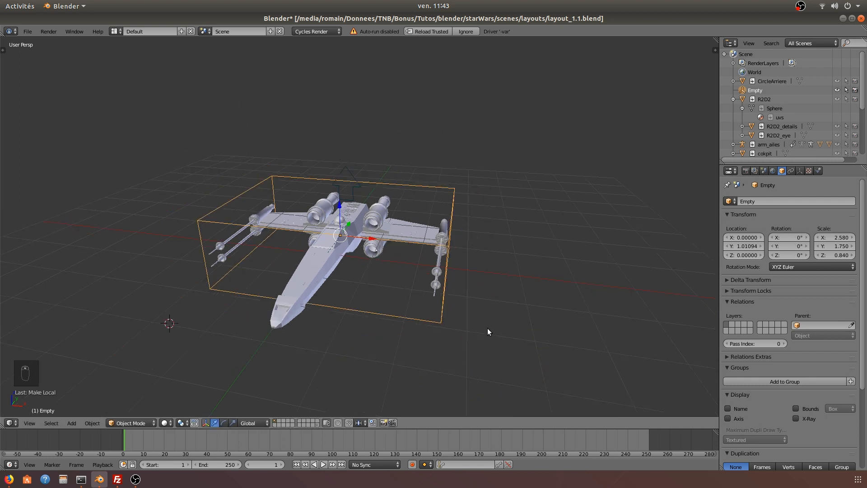
key(g)
right_click(408, 272)
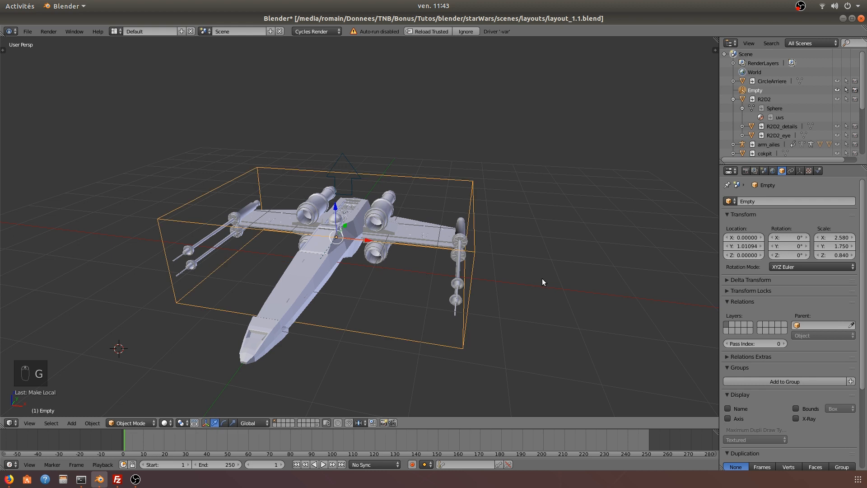
middle_drag(542, 278, 500, 310)
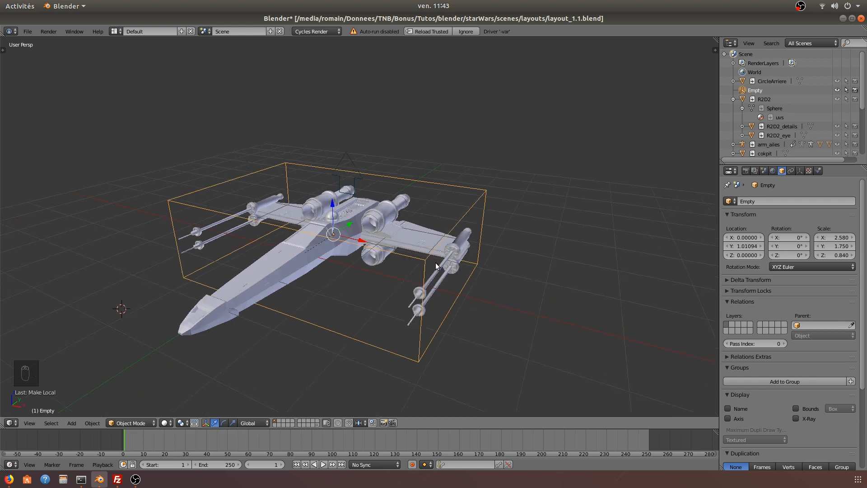
key(ctrl+z)
- Select all visible X-Wing objects and make them local with the Selected Objects option
key(a)
key(a)
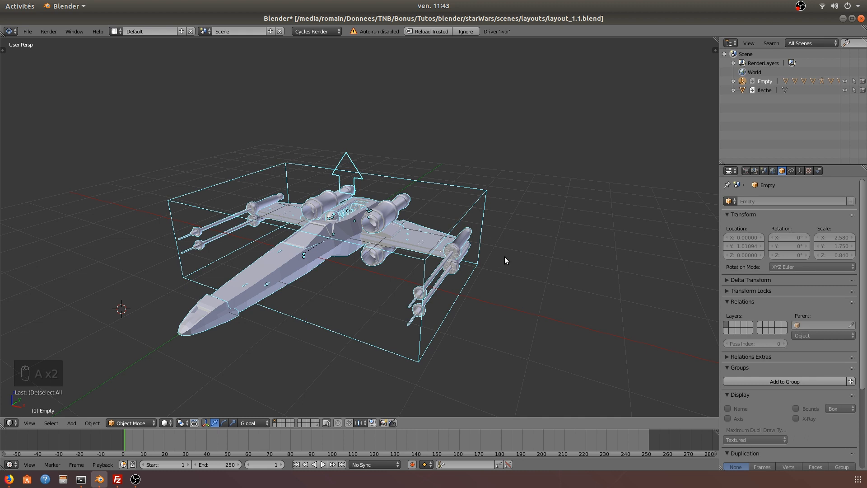
middle_drag(505, 257, 490, 253)
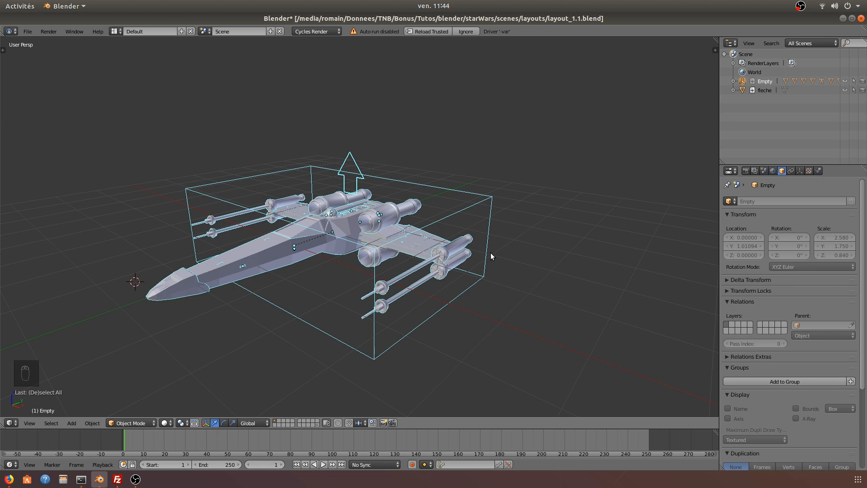
key(l)
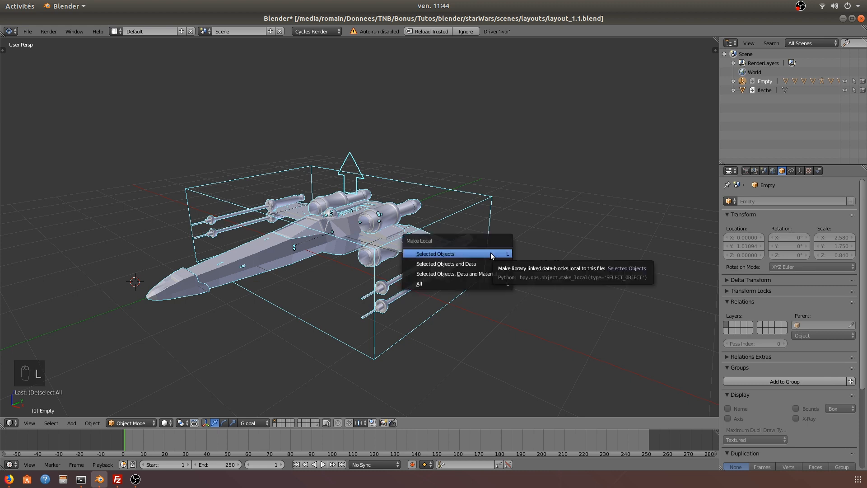
click(449, 253)
- Select the local Empty box and test moving and trackball-rotating the whole X-Wing, cancelling both transforms
right_click(492, 203)
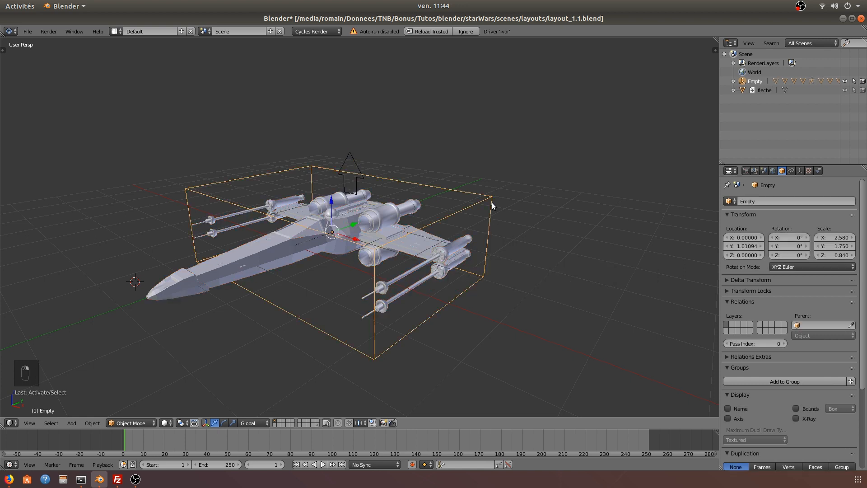
key(g)
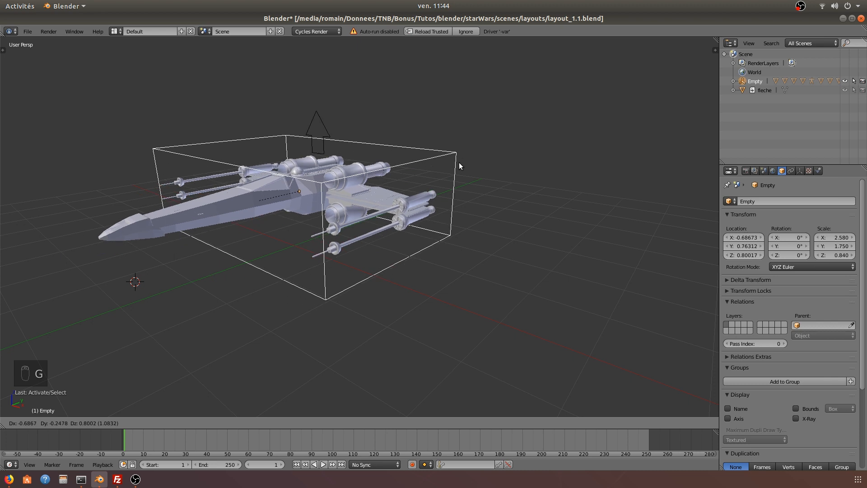
right_click(492, 221)
key(r)
key(r)
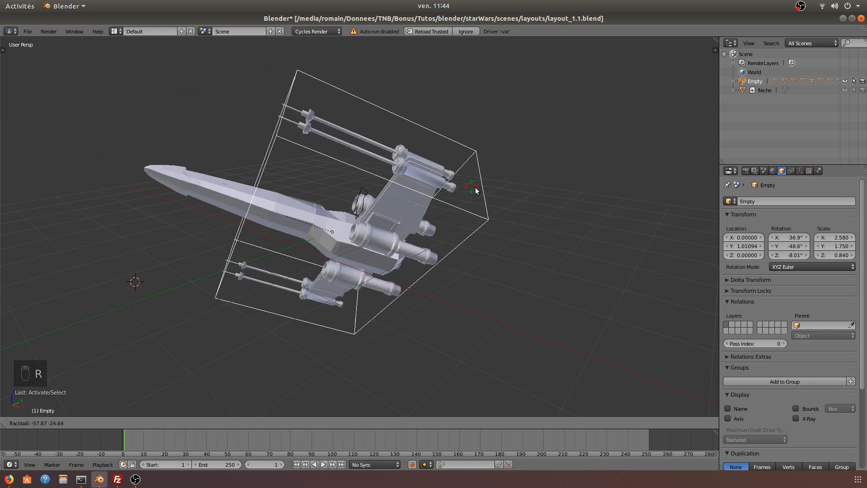
right_click(492, 199)
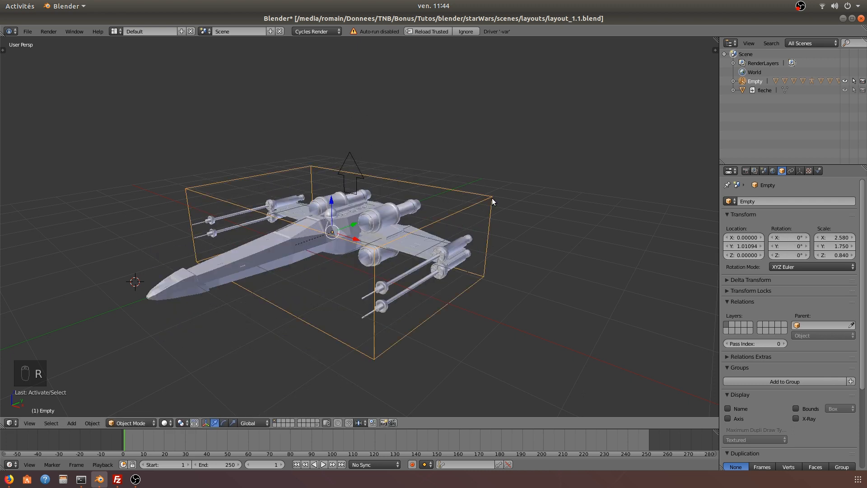
- Select the arm_ailes armature, switch it to Pose Mode, and select its ctl_ailes arrow control
right_click(360, 179)
middle_drag(464, 175, 484, 173)
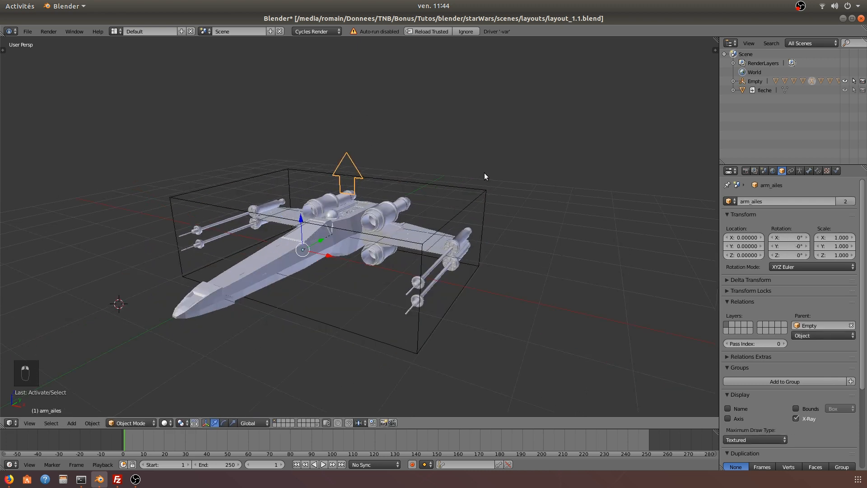
key(Tab)
key(Tab)
right_click(364, 177)
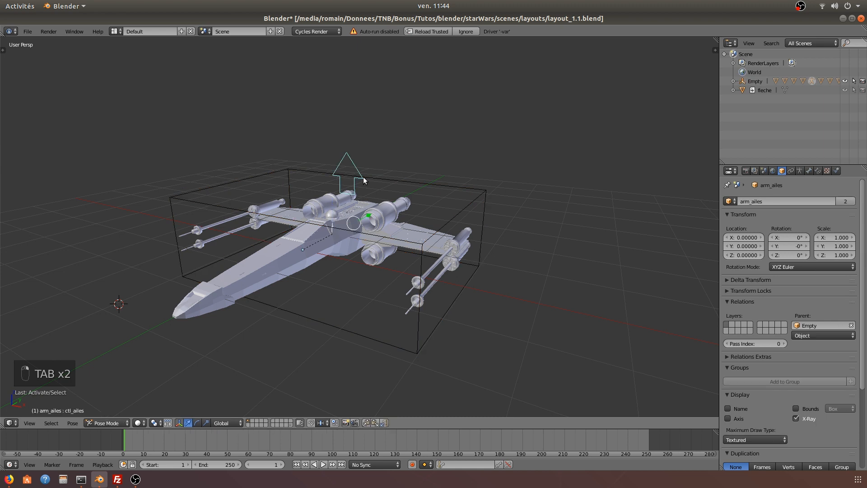
- Test moving the ctl_ailes arrow control along global Z and freely, cancelling both moves
key(g)
key(z)
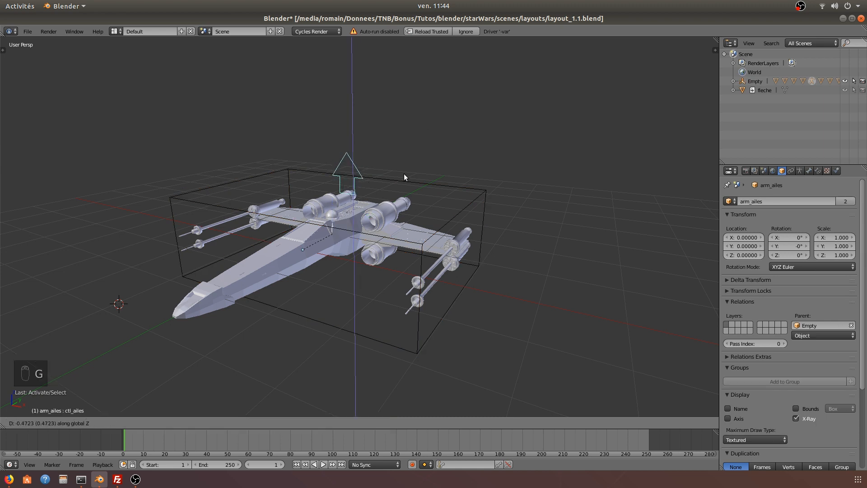
right_click(435, 155)
scroll(334, 190, up, 3)
middle_drag(435, 156, 434, 206)
scroll(366, 175, down, 3)
key(KP_Decimal)
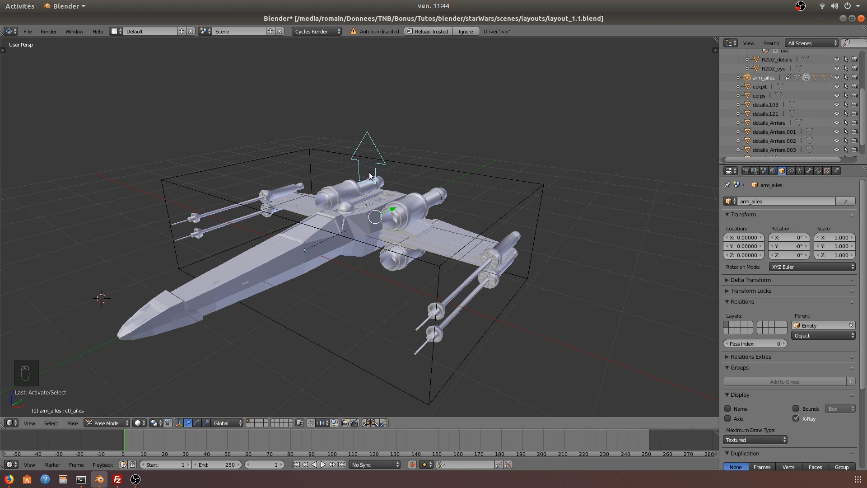
key(g)
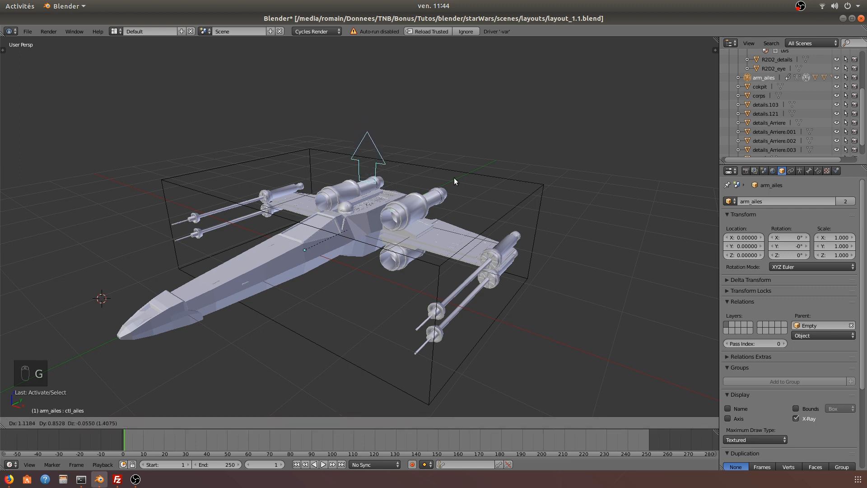
right_click(453, 181)
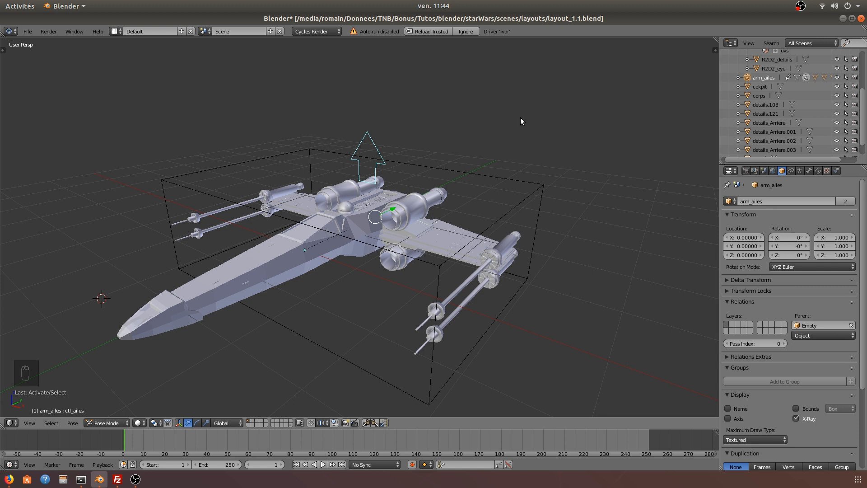
- Enable Auto Run Python Scripts in the user preferences' file settings and close the preferences
key(ctrl+alt+u)
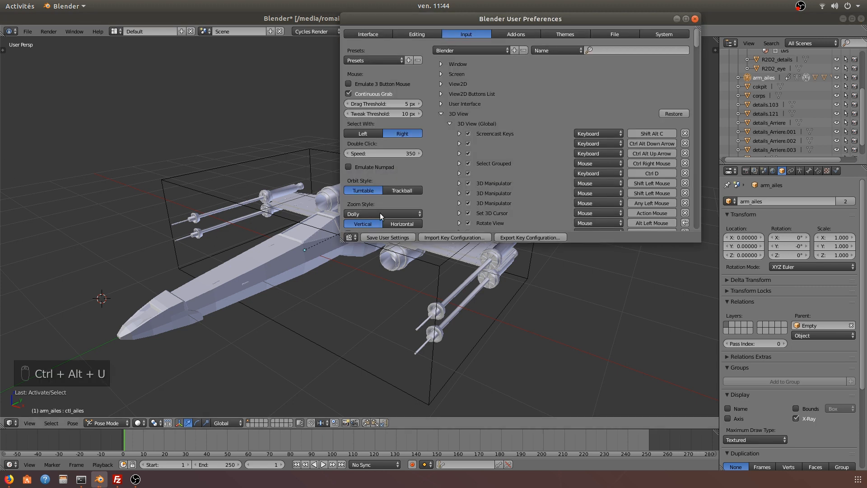
click(533, 34)
click(623, 34)
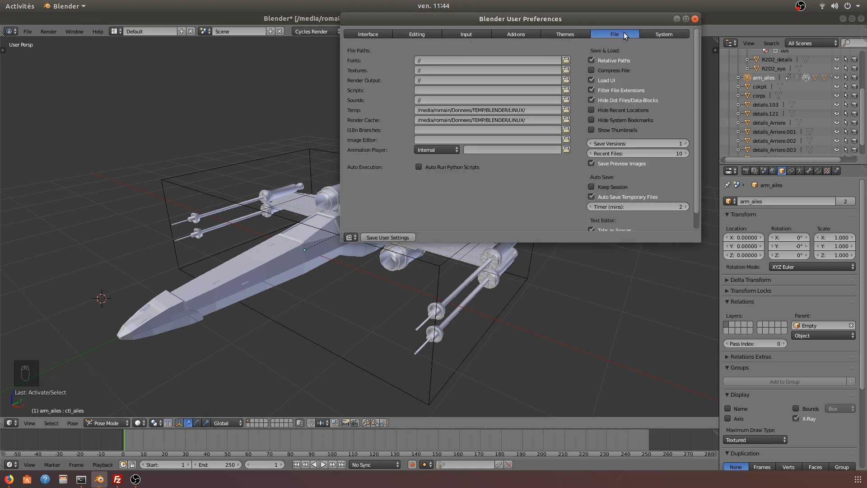
click(448, 166)
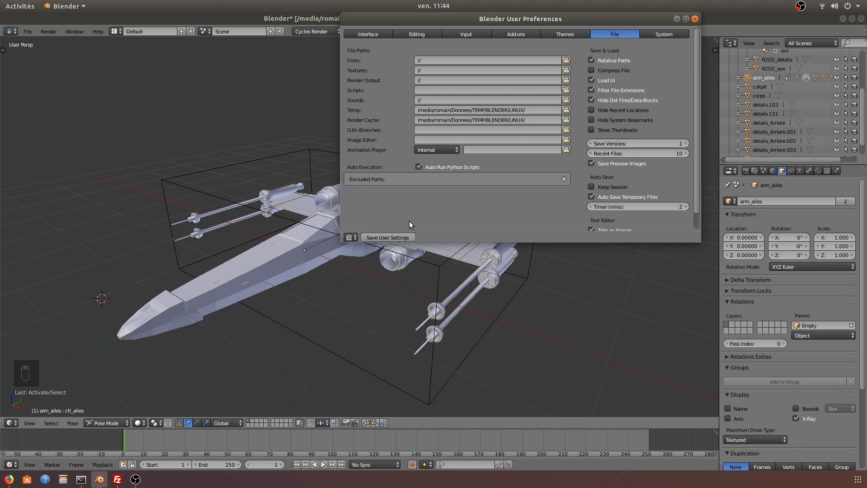
click(694, 19)
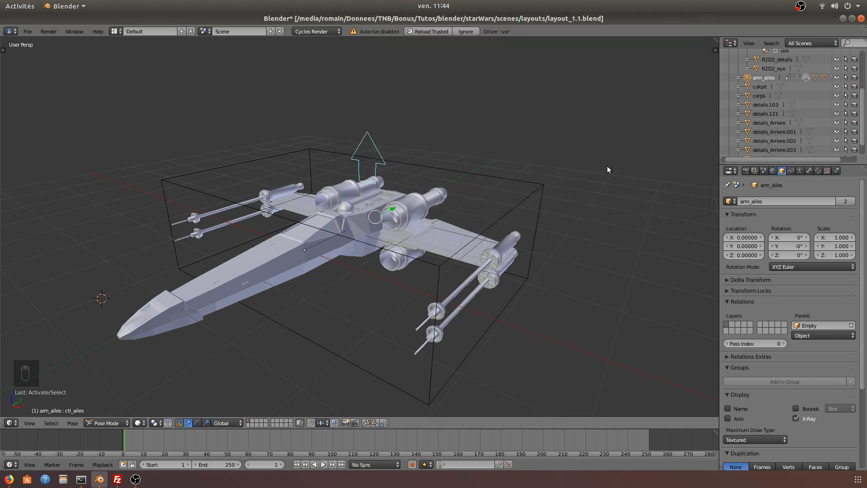
- Turn the 3D viewport into a Graph Editor set to Drivers mode
click(16, 424)
click(32, 393)
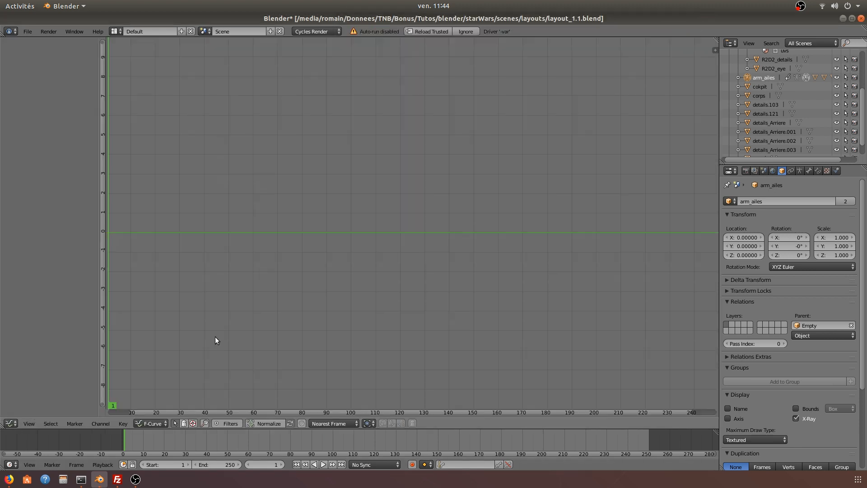
click(158, 424)
click(159, 403)
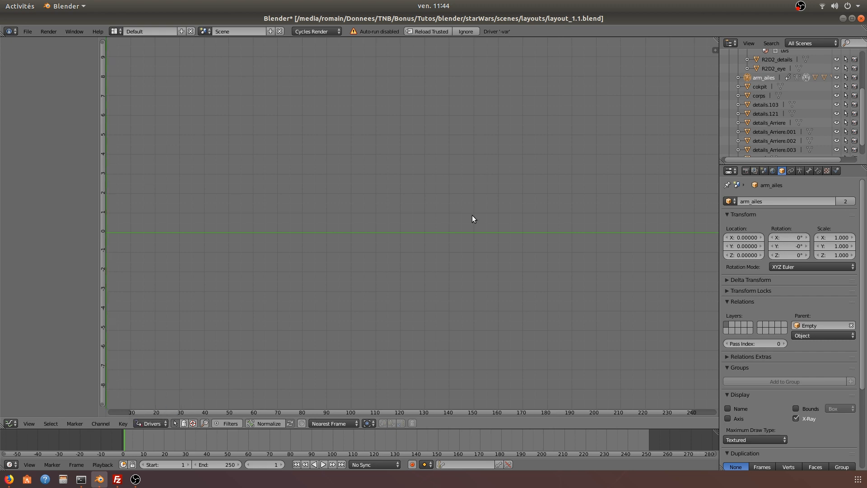
scroll(306, 218, down, 7)
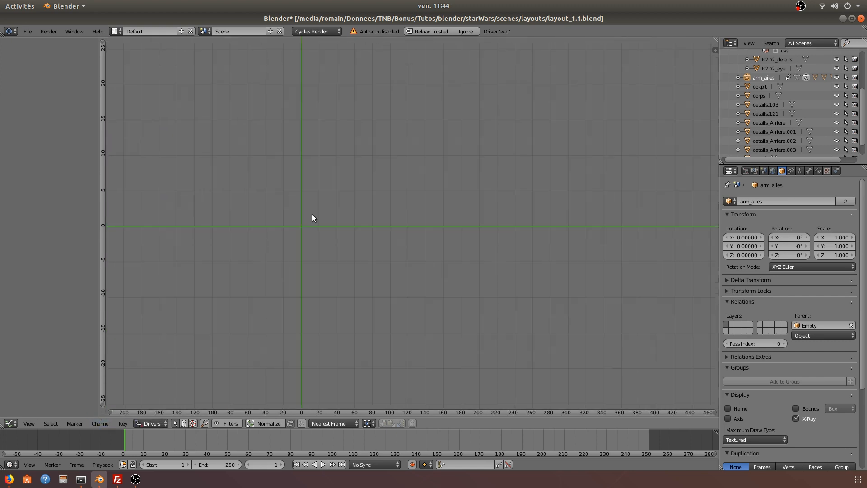
- Split the Graph Editor area vertically and make the new area a 3D View
drag(716, 43, 299, 401)
click(313, 425)
click(326, 403)
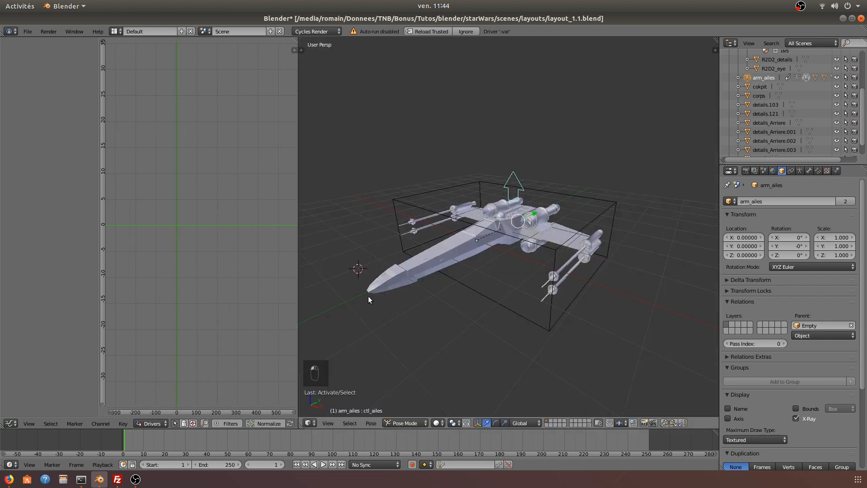
- Expand arm_ailes and its Armature data in the outliner and examine the wing bones for drivers
right_click(465, 210)
scroll(511, 229, up, 4)
scroll(511, 230, up, 1)
right_click(619, 238)
click(763, 77)
click(740, 77)
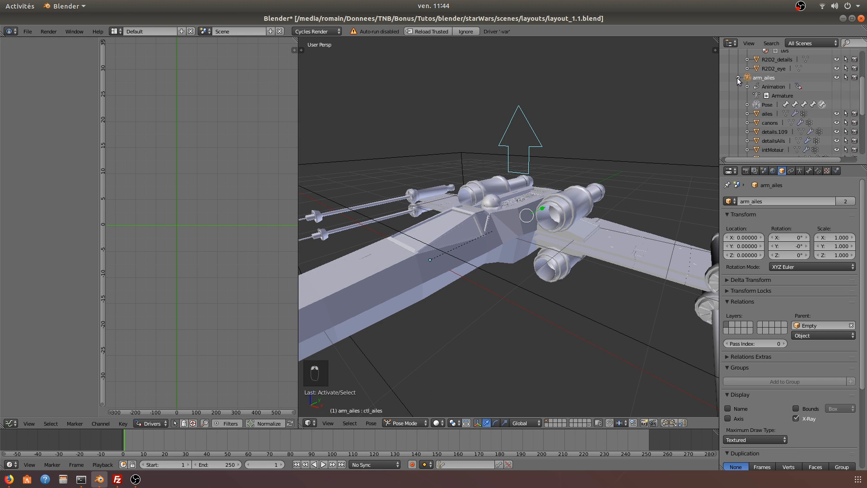
click(767, 105)
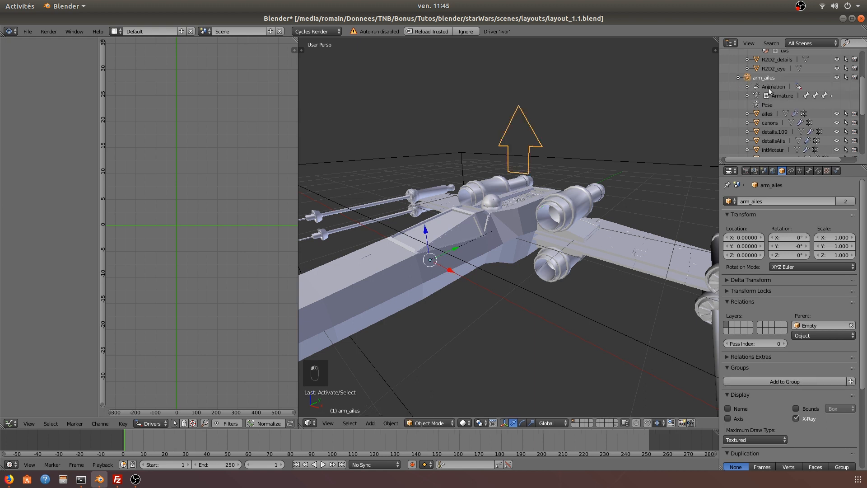
click(747, 96)
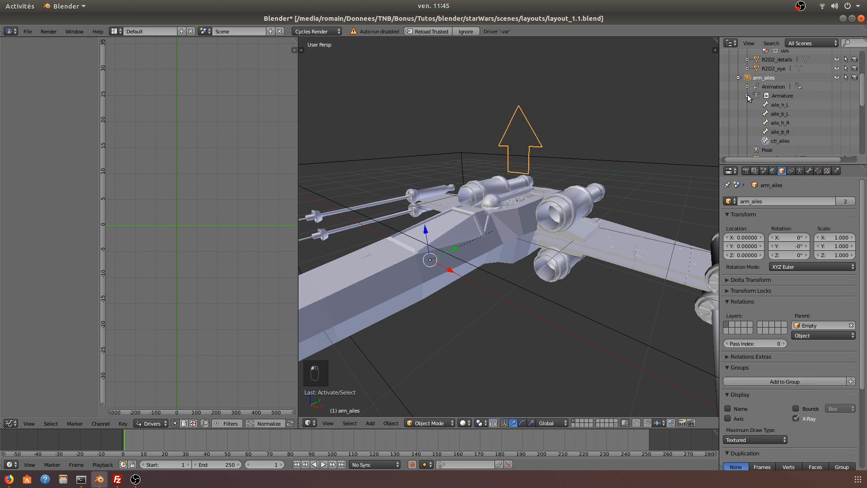
scroll(199, 329, down, 2)
scroll(200, 329, down, 5)
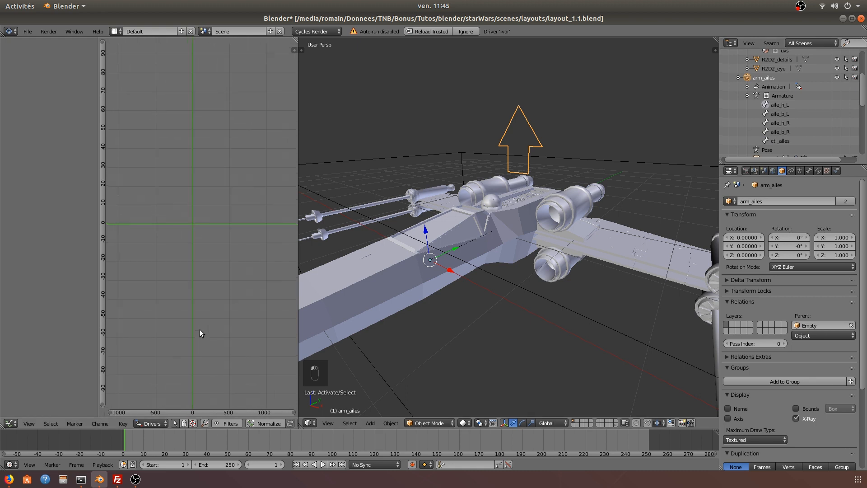
- Show the Graph Editor's properties region and put arm_ailes back in Pose Mode
key(n)
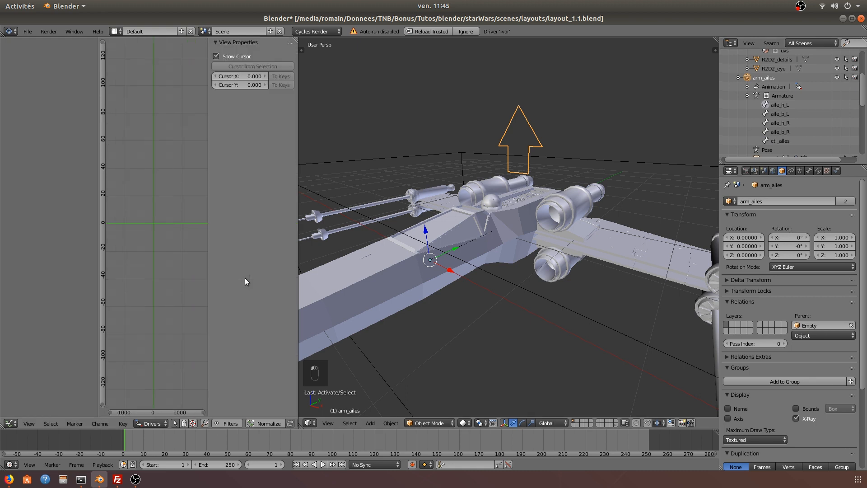
key(n)
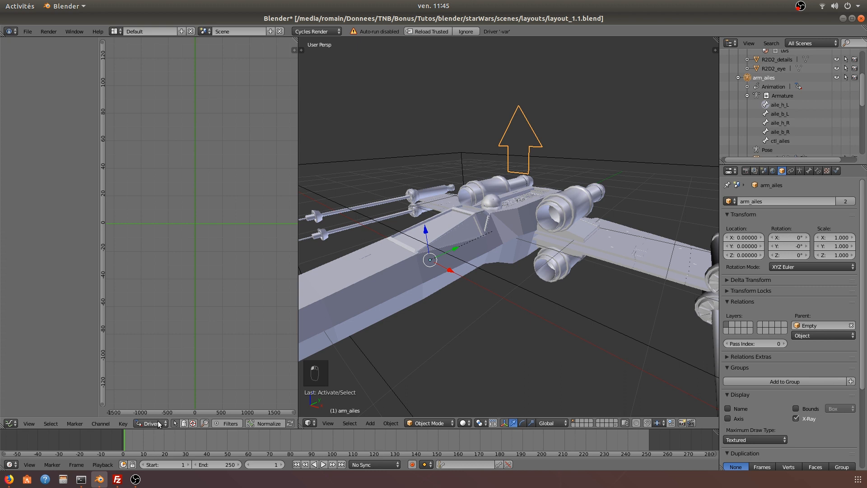
key(n)
key(ctrl+Tab)
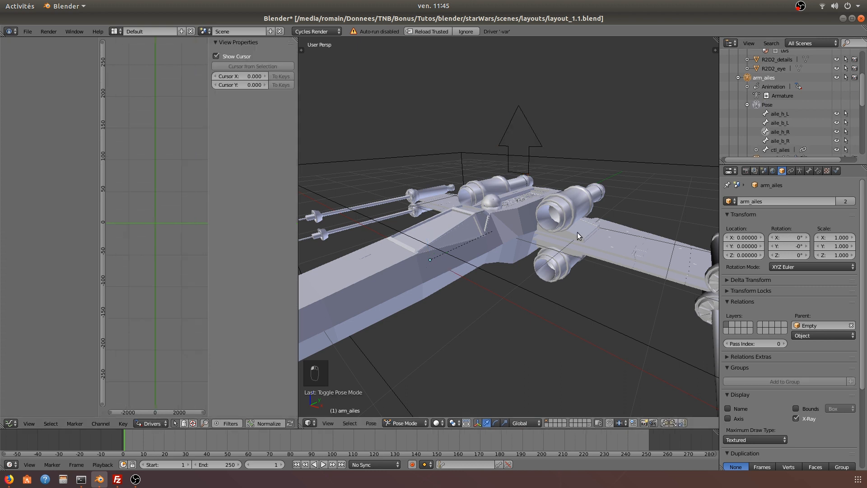
- In wireframe shading, show the armature's second bone layer and select the aile_h_R wing bone to view its driver
key(z)
click(800, 171)
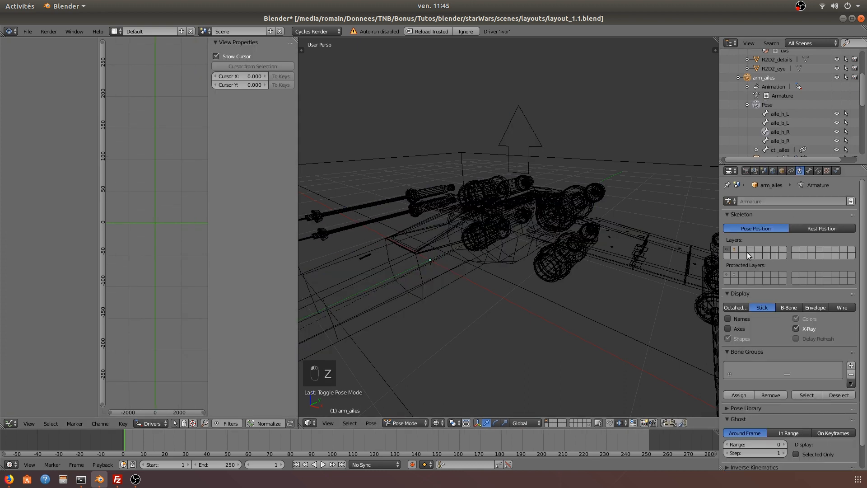
shift+click(735, 249)
middle_drag(546, 208, 570, 220)
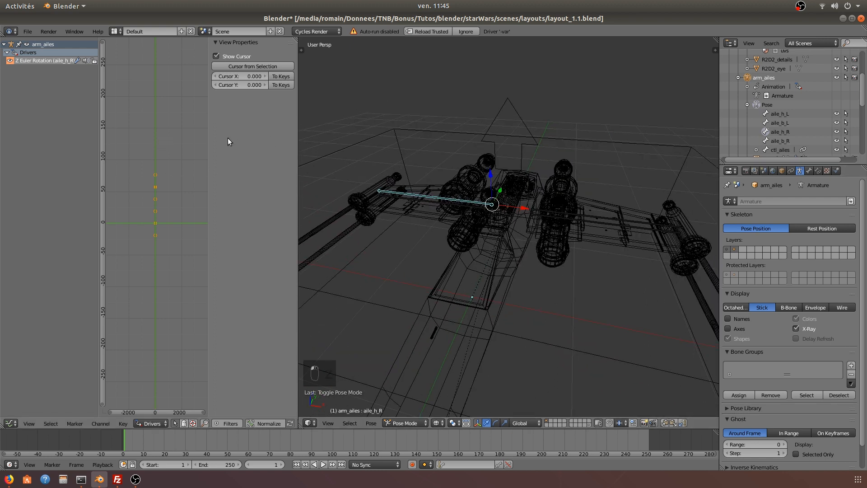
middle_drag(314, 201, 641, 204)
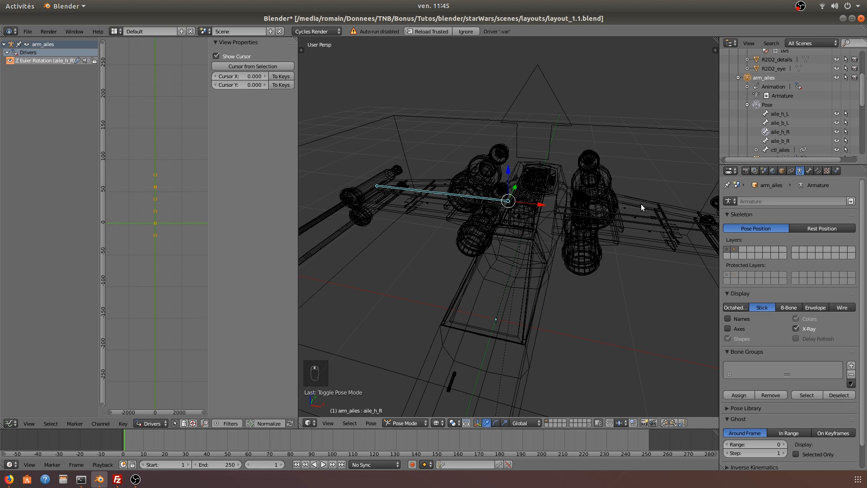
- Select the ctl_ailes arrow and test moving it along Z with the wing bones shown in solid shading, cancelling the moves
right_click(571, 132)
mouse_move(570, 132)
middle_down()
mouse_move(595, 194)
mouse_move(581, 215)
middle_up()
key(g)
key(z)
right_click(592, 172)
key(z)
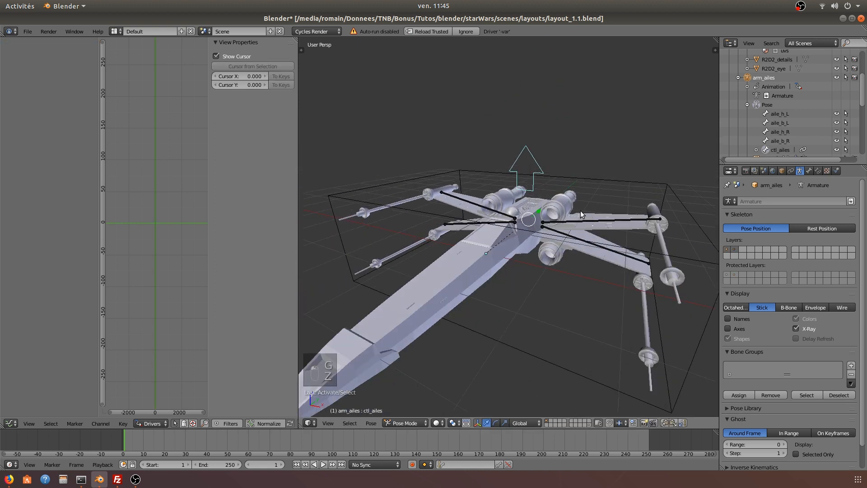
key(g)
key(z)
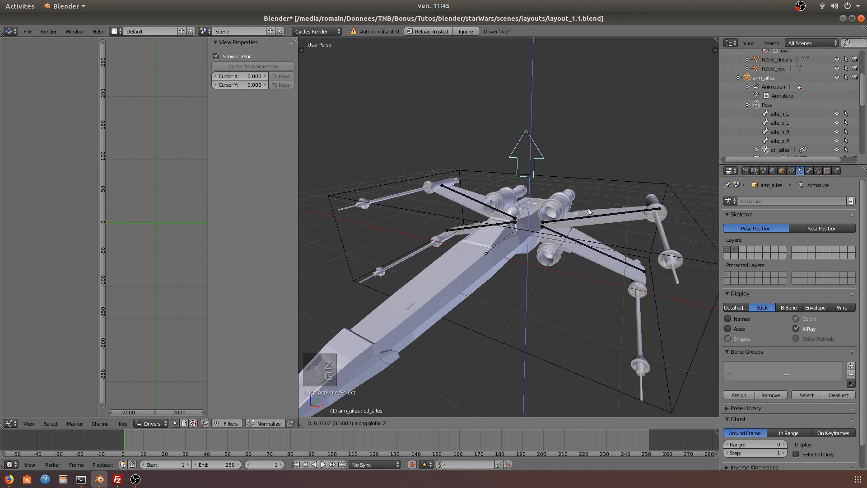
right_click(586, 209)
- Hide the wing bone layer and test moving the ctl_ailes control along Z, cancelling the move
click(735, 250)
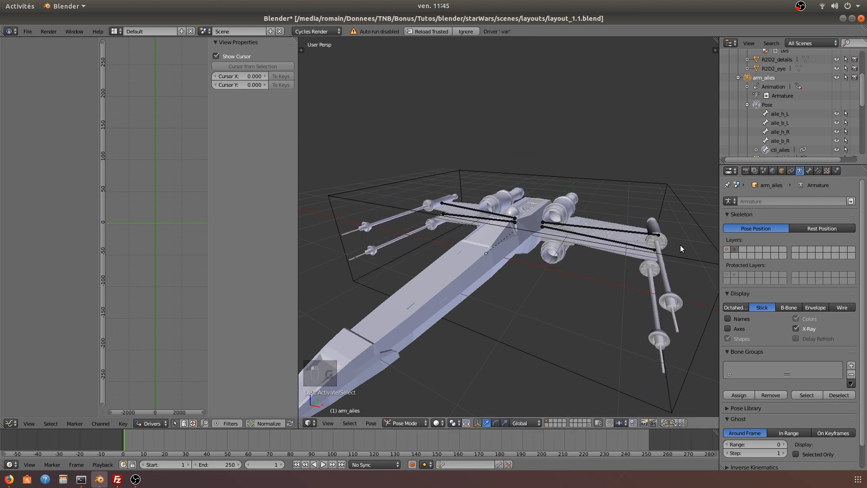
click(734, 250)
key(g)
key(z)
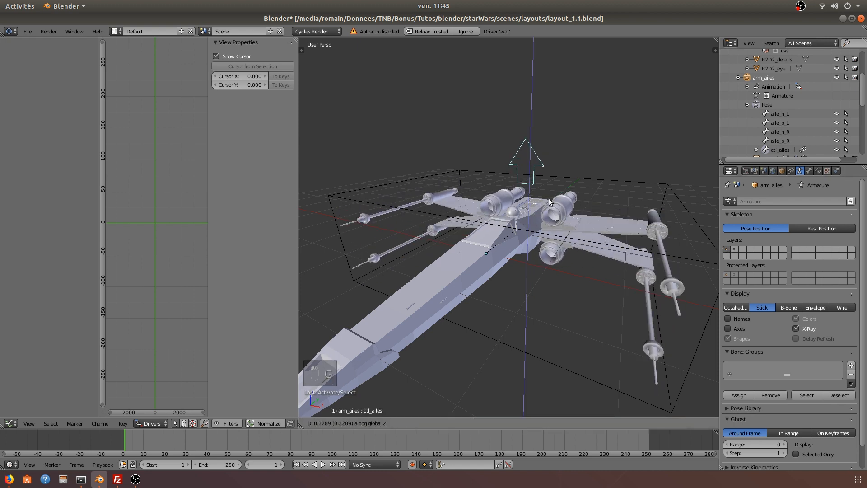
right_click(558, 200)
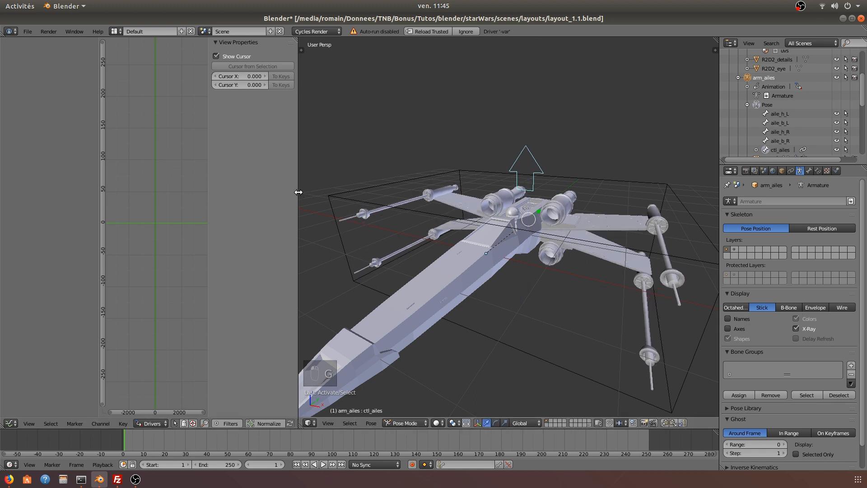
- Widen the Graph Editor, show the wing bone layer, and select aile_h_R to examine its Z Euler Rotation driver curve
drag(299, 191, 396, 191)
click(740, 250)
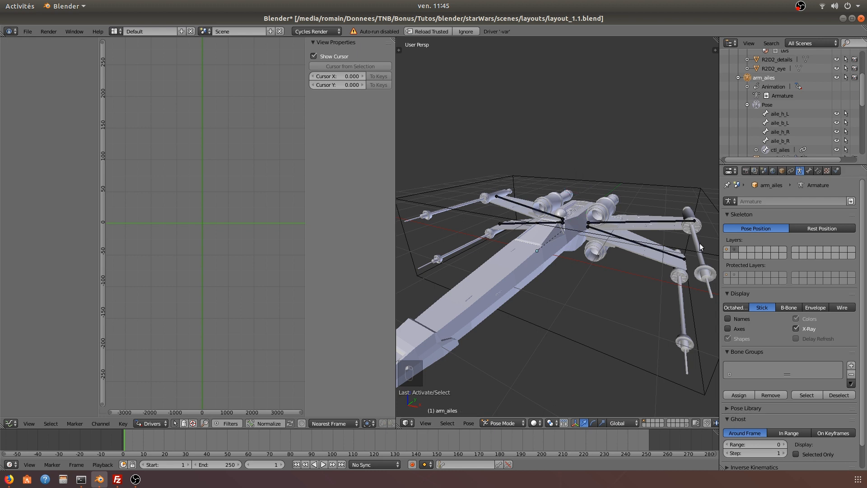
right_click(531, 208)
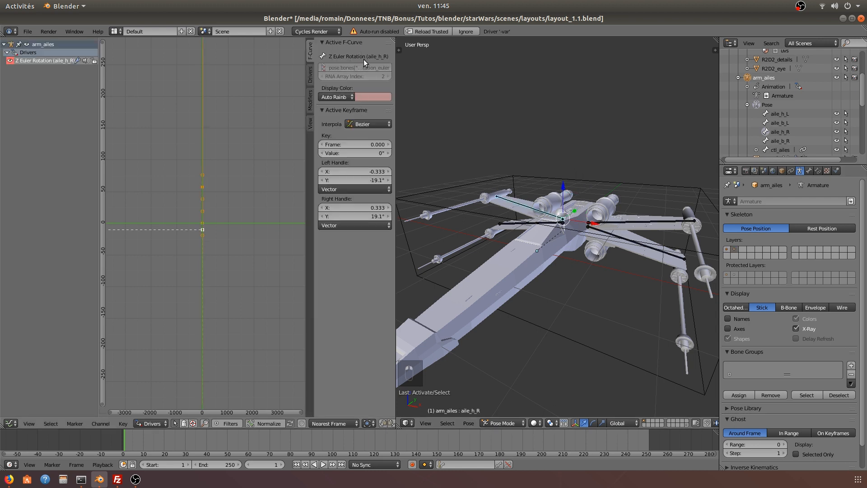
- Select ctl_ailes with the wing bones displayed and test moving it freely, cancelling the move
right_click(588, 178)
key(g)
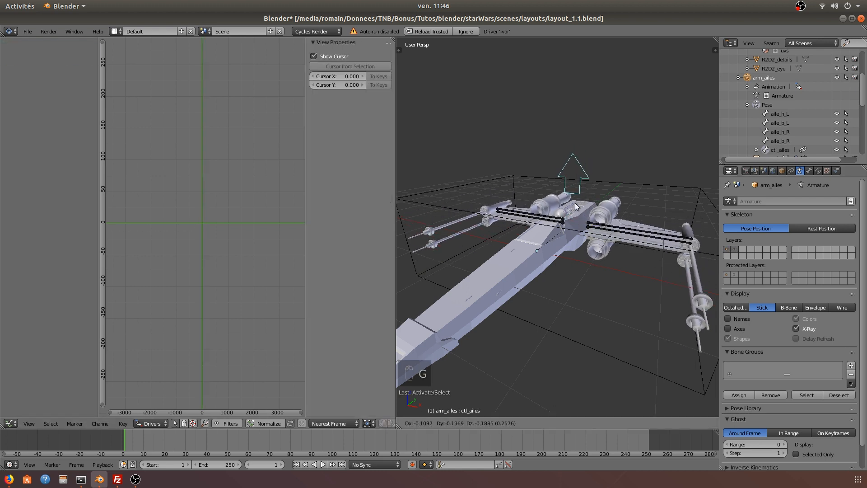
right_click(573, 197)
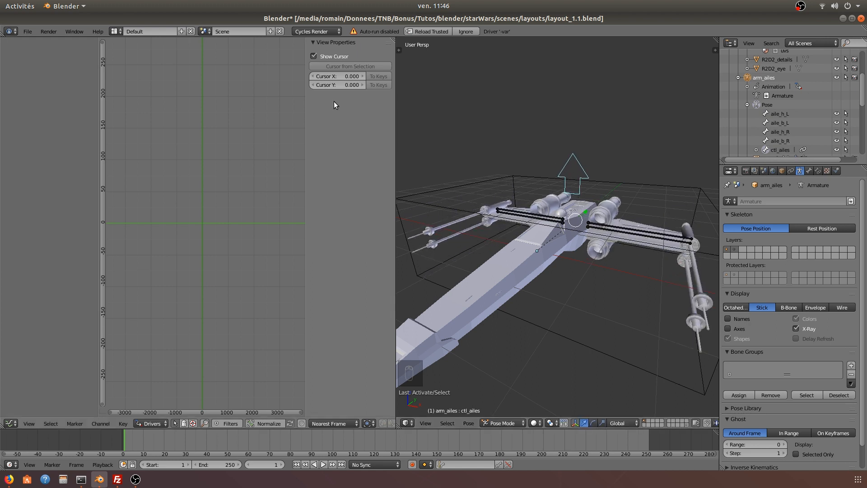
- Deselect all bones, show only the armature's first layer, and save the scene over layout_1.1.blend
middle_drag(573, 272, 527, 257)
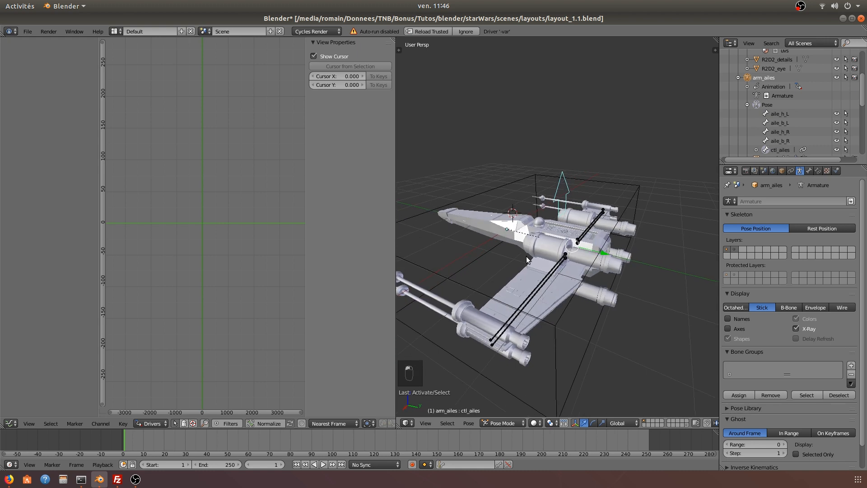
scroll(546, 226, down, 3)
middle_drag(528, 217, 561, 227)
key(a)
scroll(551, 236, up, 3)
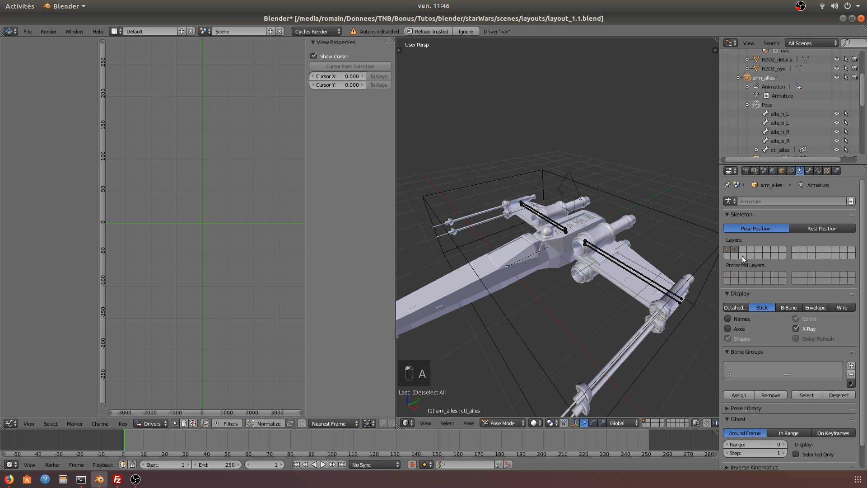
click(728, 248)
scroll(506, 271, down, 4)
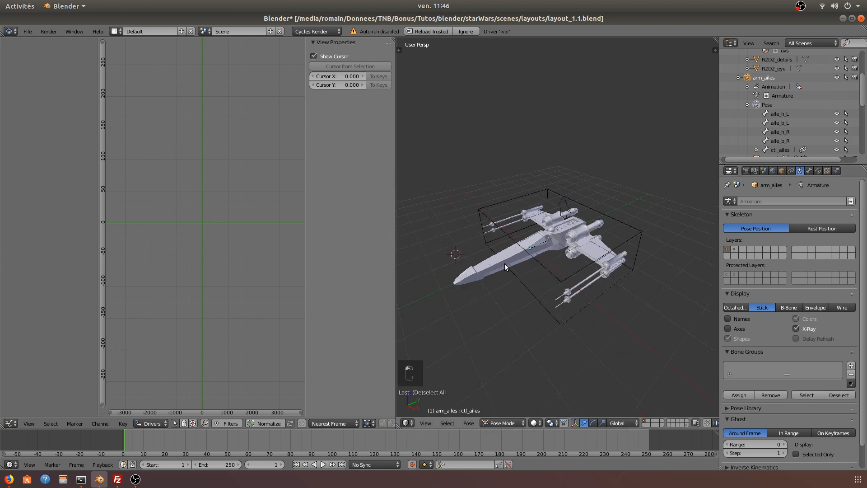
key(ctrl+s)
click(505, 263)
- Select the ctl_ailes bone, test moving it freely, and clear its pose location
scroll(521, 251, up, 4)
click(577, 209)
scroll(564, 221, down, 5)
key(g)
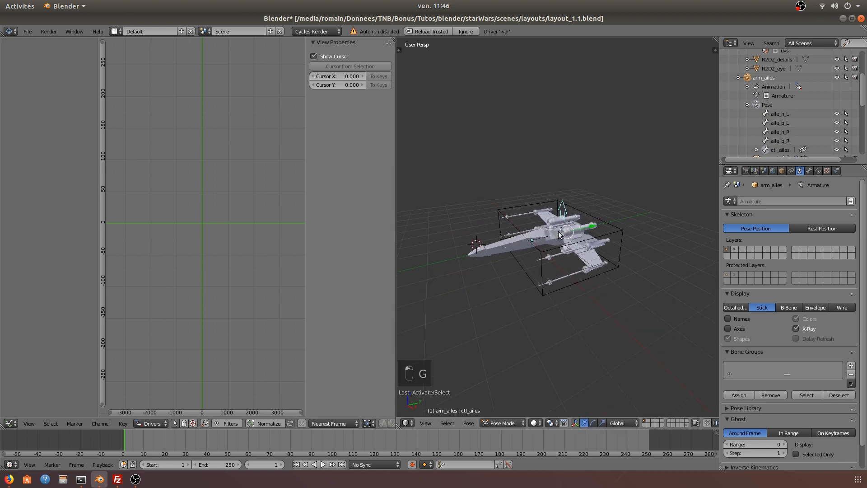
key(alt+g)
- Deselect the bones and rotate the X-Wing's parent Empty freely with a trackball rotation
middle_drag(556, 243, 499, 314)
key(a)
right_click(520, 265)
key(r)
key(r)
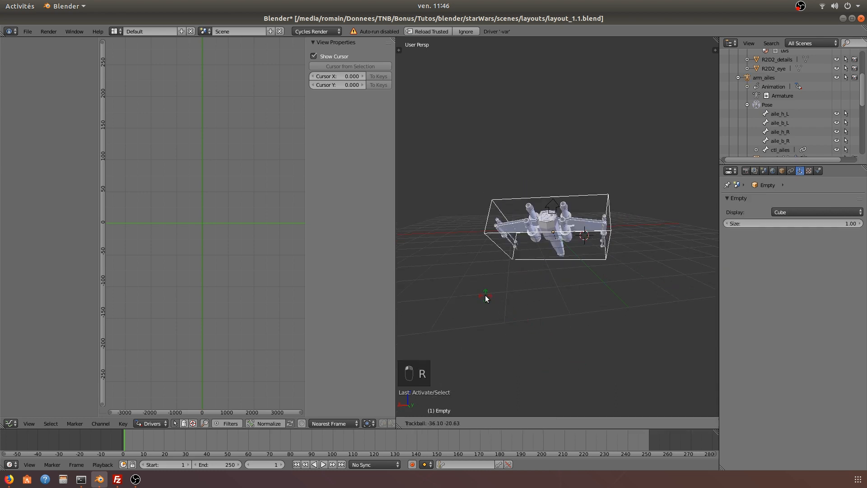
click(470, 320)
- Test moving ctl_ailes on the rotated X-Wing, cancel the move, and clear the bone's location
right_click(547, 199)
key(g)
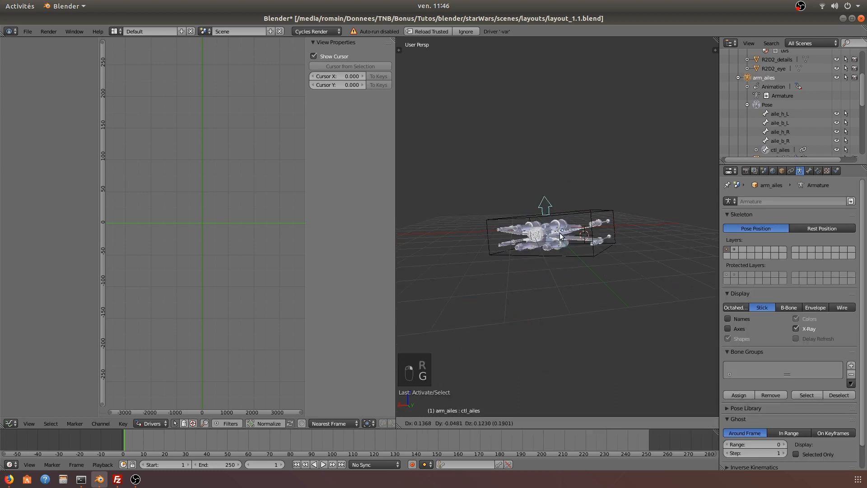
right_click(563, 238)
key(alt+g)
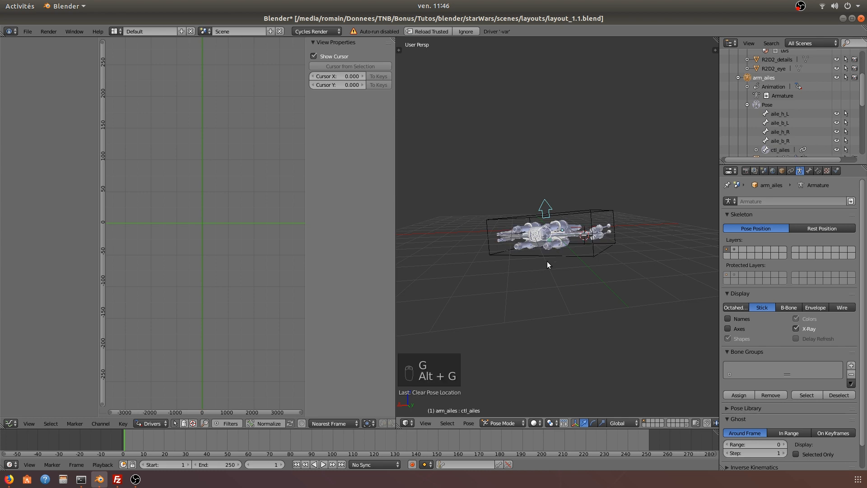
- Clear the rotation of the X-Wing's parent Empty, deselect everything, and save over layout_1.1.blend
right_click(555, 257)
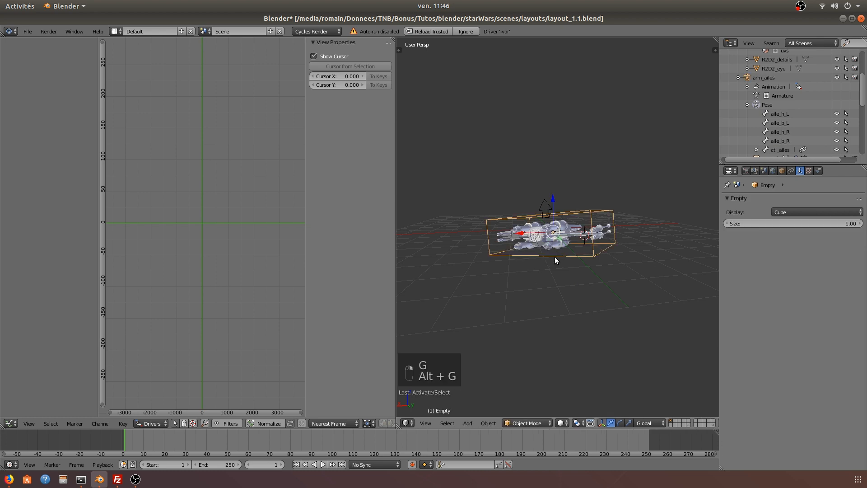
key(alt+r)
key(a)
key(ctrl+s)
click(557, 275)
- Merge the Graph Editor area into the 3D view so the viewport fills its space
middle_drag(541, 264, 579, 281)
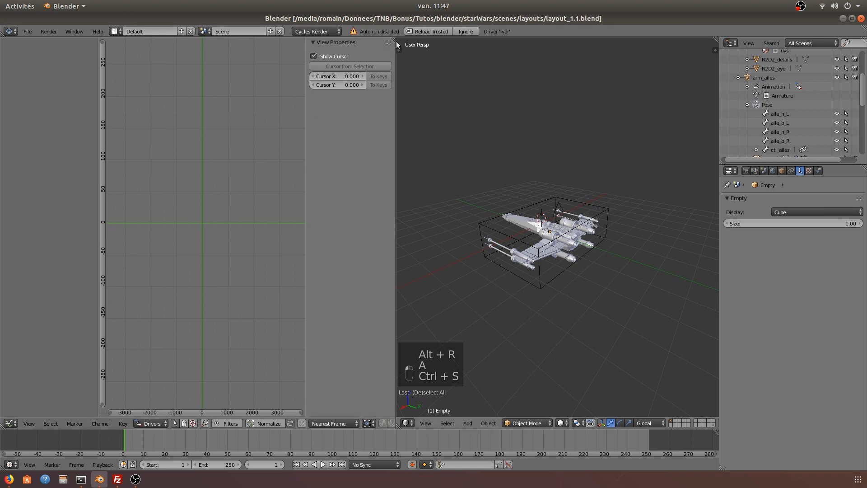
drag(397, 42, 329, 188)
middle_drag(329, 191, 298, 178)
click(28, 31)
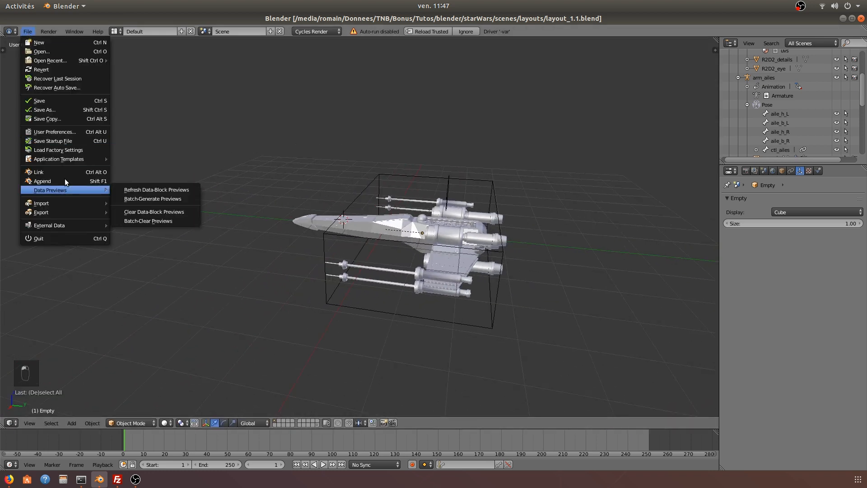
click(63, 180)
click(820, 66)
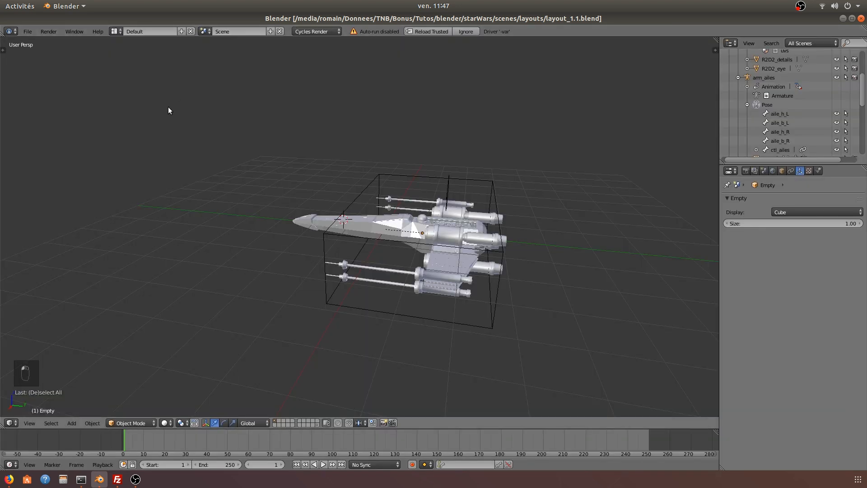
- Rename the X-Wing's parent Empty as c_XWing and deselect everything
scroll(739, 110, up, 3)
click(729, 81)
double_click(756, 82)
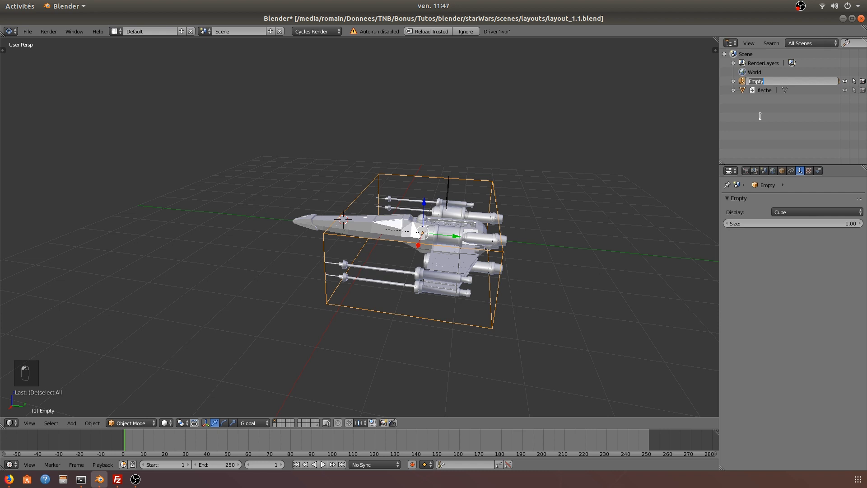
text(c)
key(Return)
key(a)
- Link all objects from uvs_tieFighter_MASTER.blend in the tieFighter assets folder into the scene
click(29, 31)
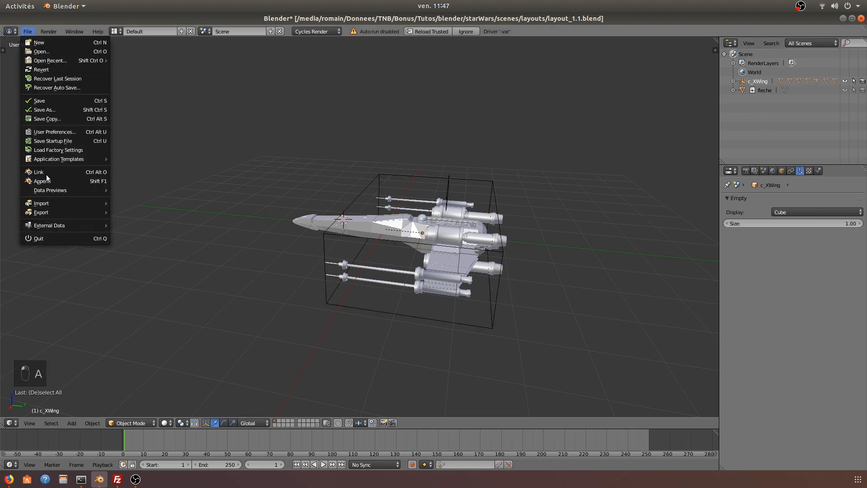
click(45, 173)
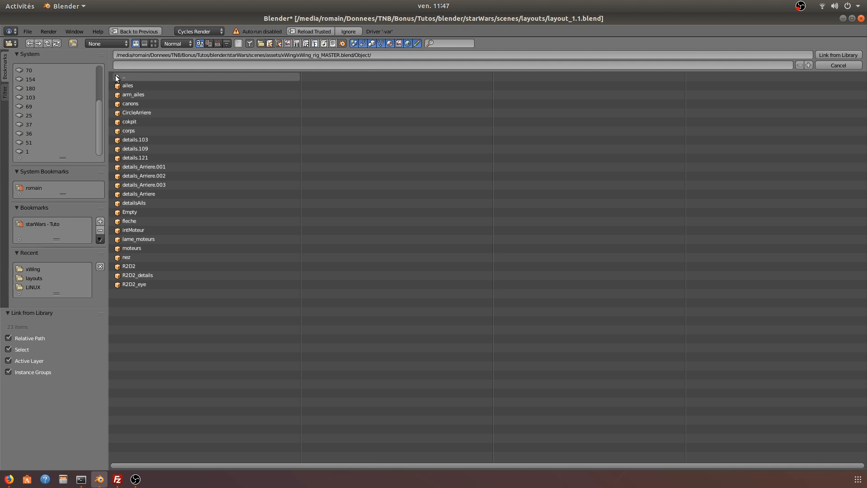
click(136, 77)
click(121, 76)
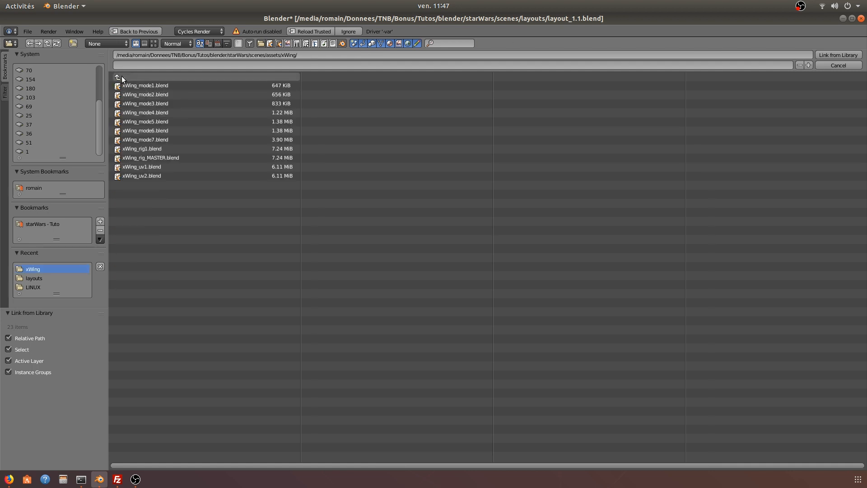
click(125, 77)
click(140, 85)
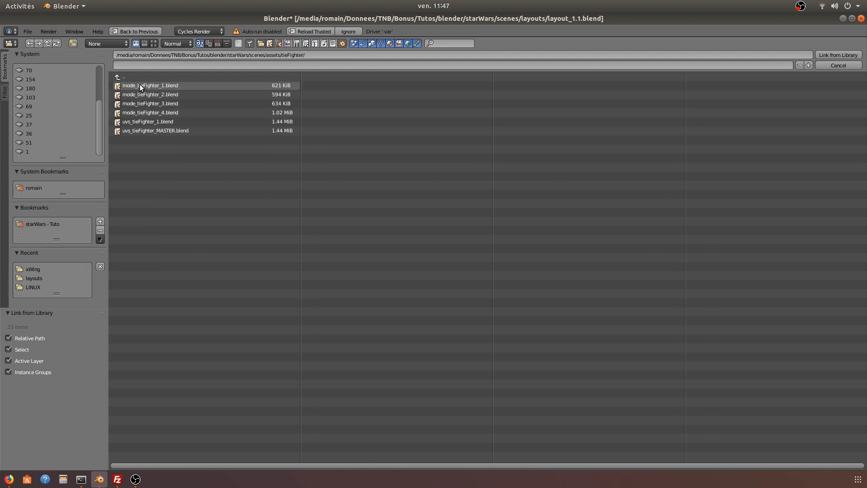
click(164, 131)
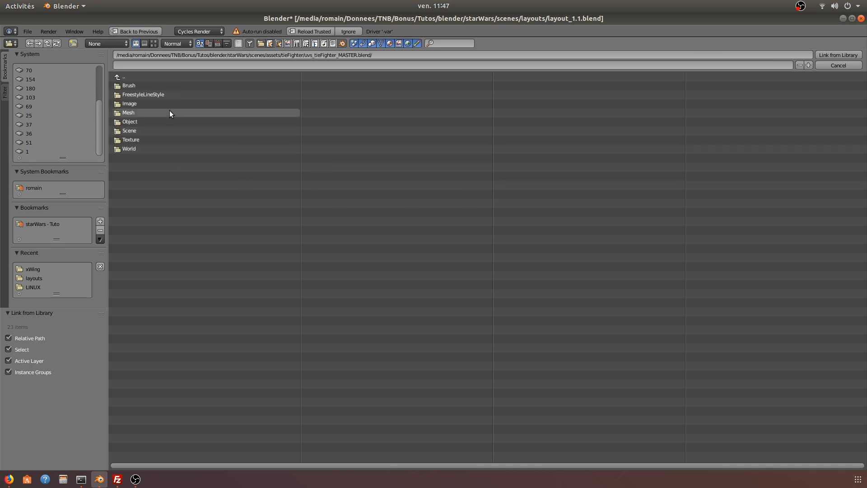
click(160, 121)
drag(201, 283, 145, 84)
click(834, 56)
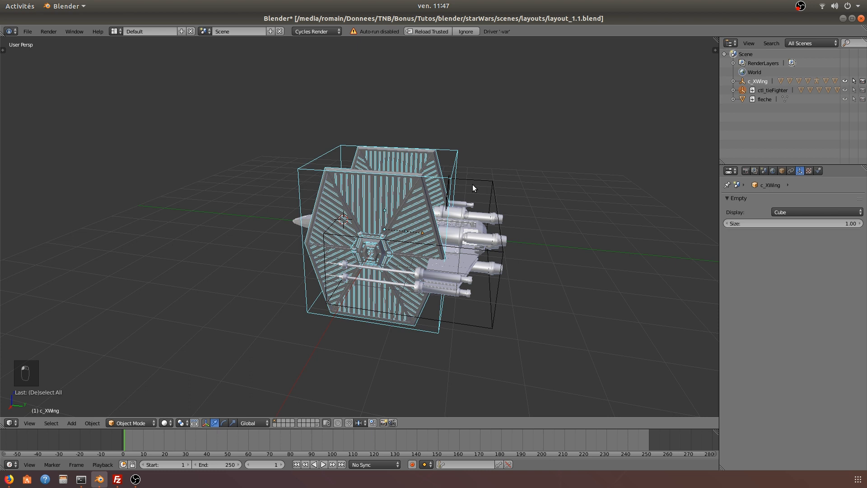
- Make the linked TIE Fighter objects local
middle_drag(489, 196, 485, 177)
key(l)
click(485, 177)
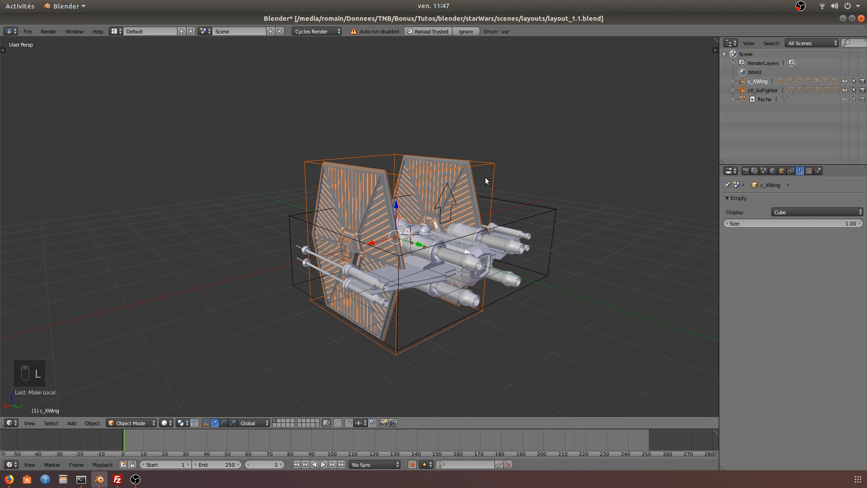
- Select ctl_tieFighter and move it beside the X-Wing, to about X -5.32
right_click(492, 170)
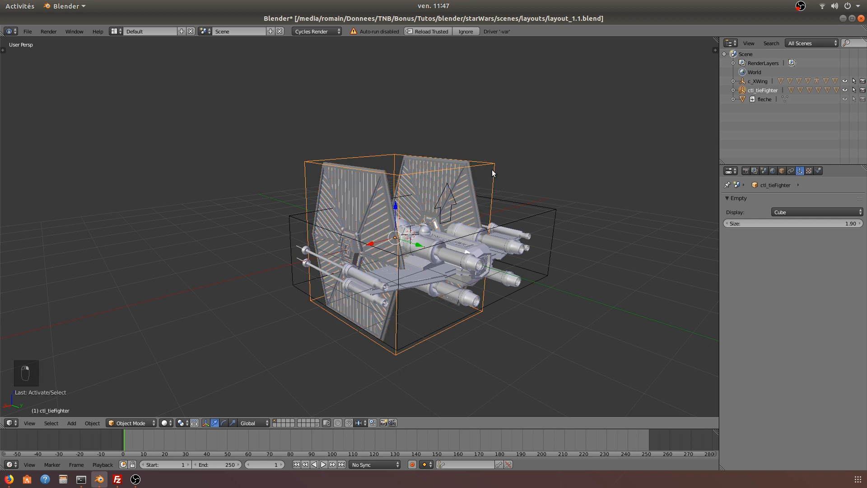
key(g)
click(637, 225)
- Select the TIE Fighter's alies mesh and examine its materials and modifiers up close, then deselect it
middle_drag(632, 224, 457, 199)
scroll(505, 161, up, 5)
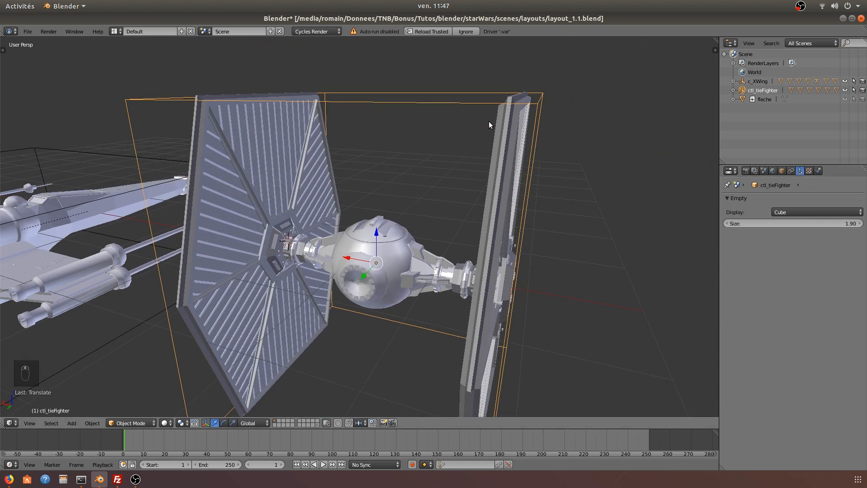
right_click(500, 131)
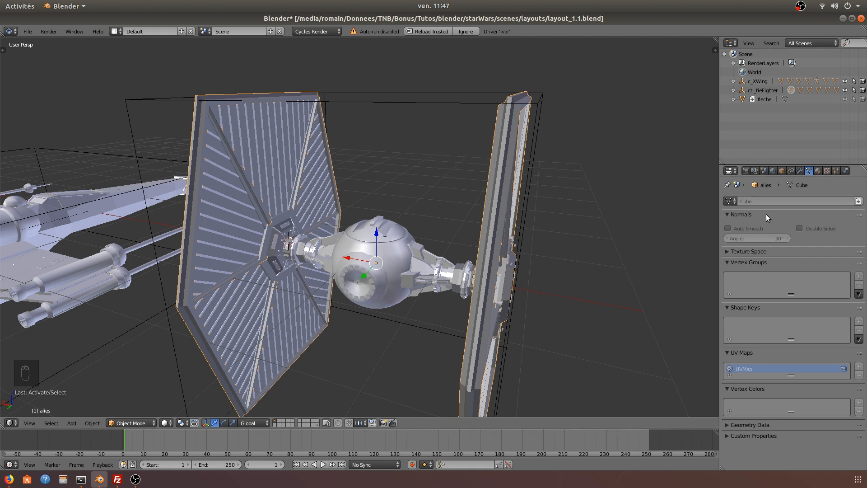
click(818, 171)
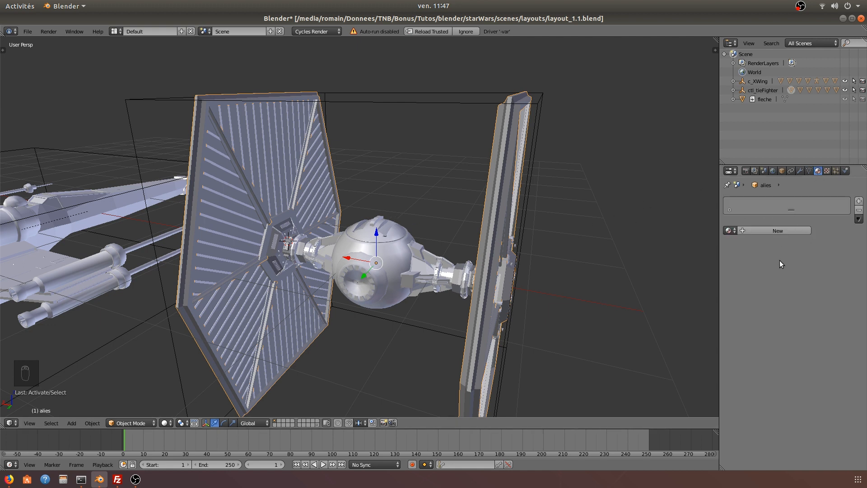
click(803, 170)
scroll(587, 232, down, 4)
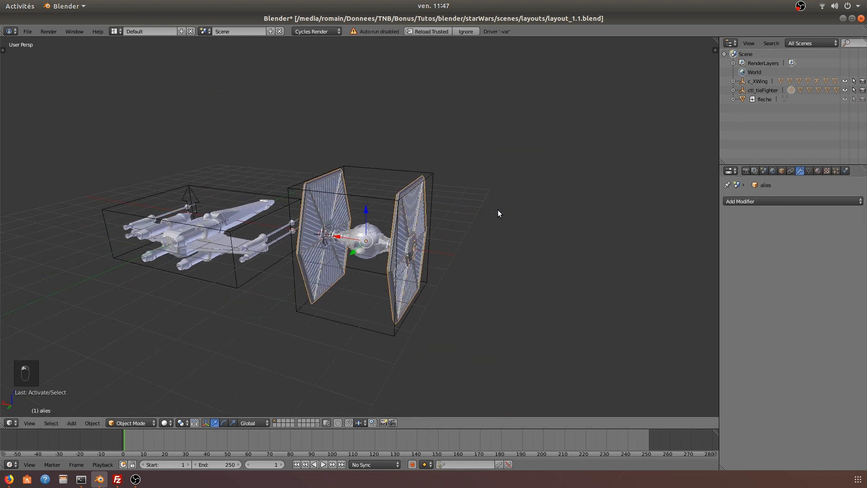
scroll(498, 209, up, 2)
key(a)
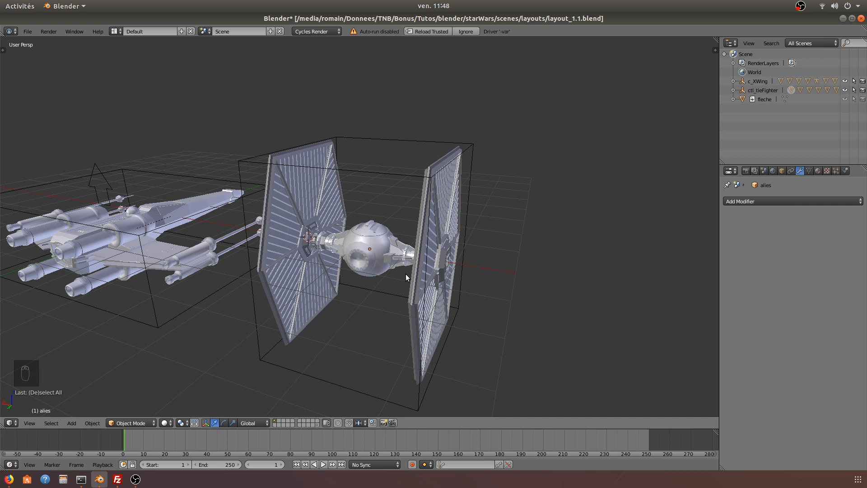
- Move ctl_tieFighter to about X -6.07, Y -0.68, Z 0.56, deselect it, and save over layout_1.1.blend
right_click(411, 409)
scroll(419, 388, down, 4)
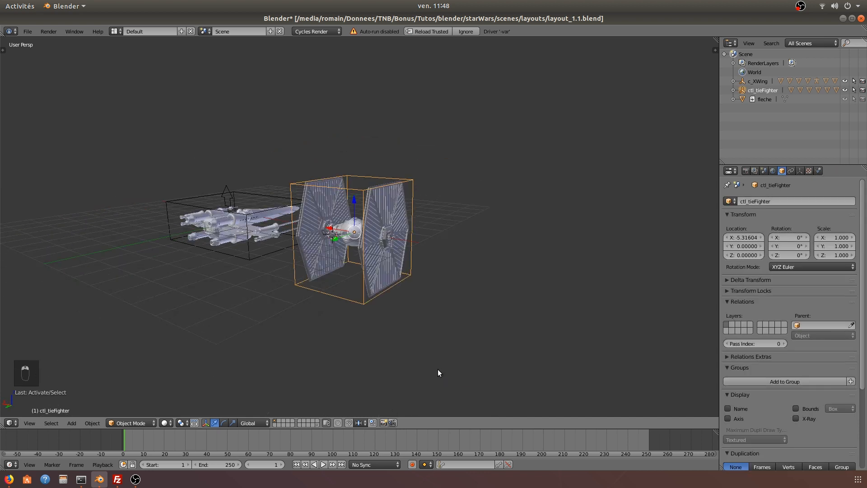
key(g)
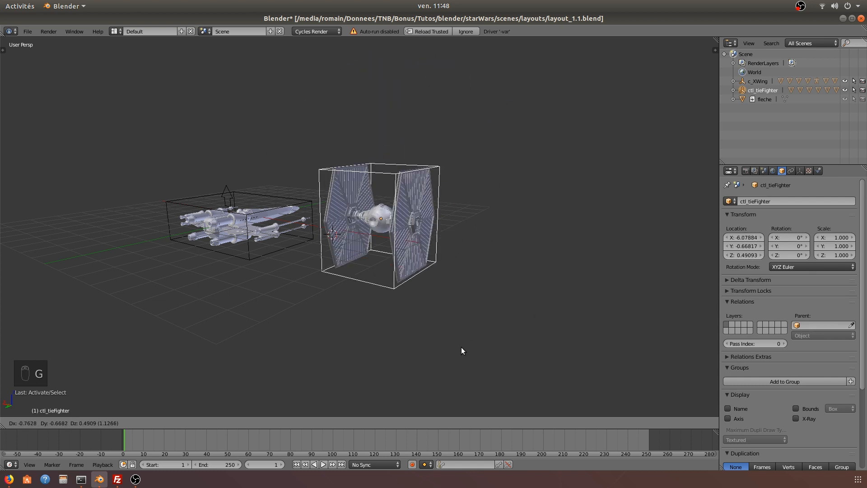
click(462, 346)
key(a)
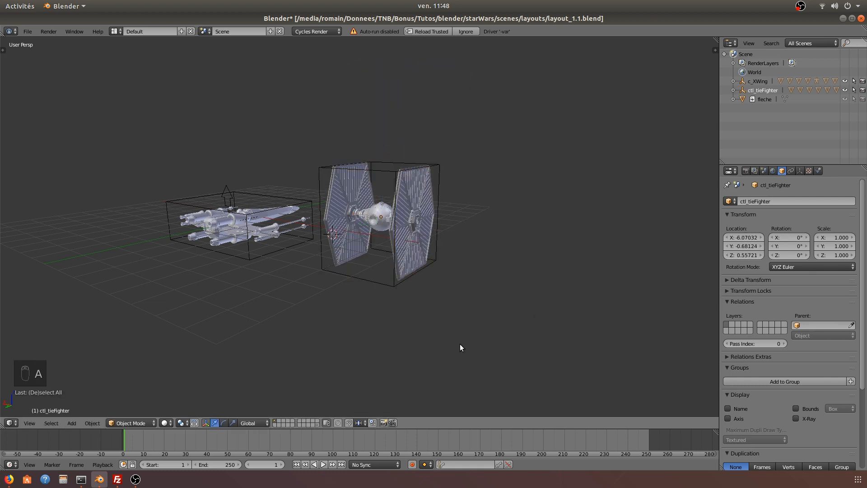
key(ctrl+s)
click(460, 347)
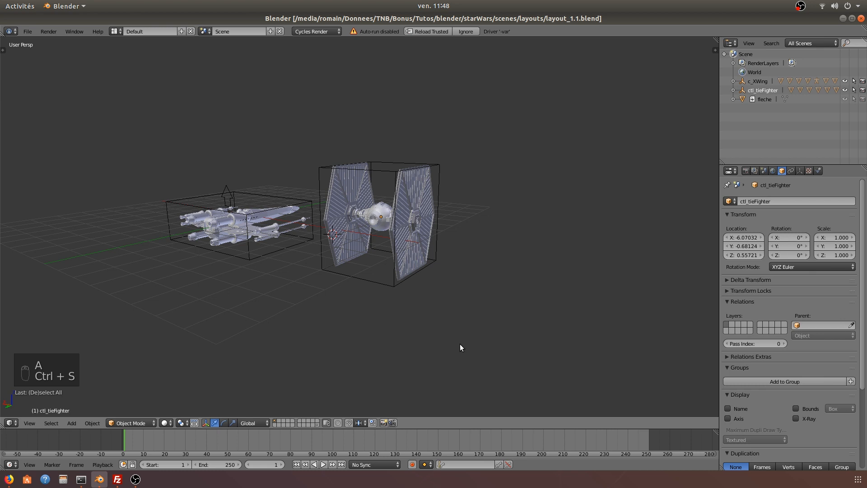
- Review both ships from the front and save the scene over layout_1.1.blend again
middle_drag(186, 272, 302, 285)
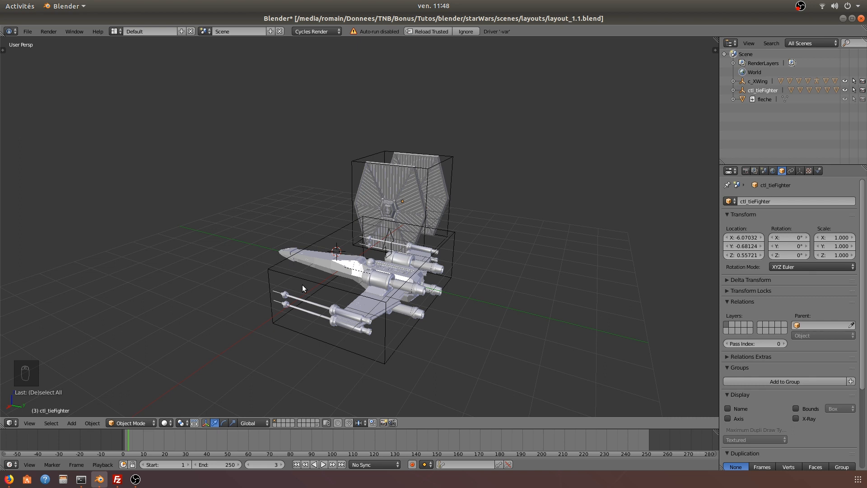
middle_drag(302, 284, 351, 261)
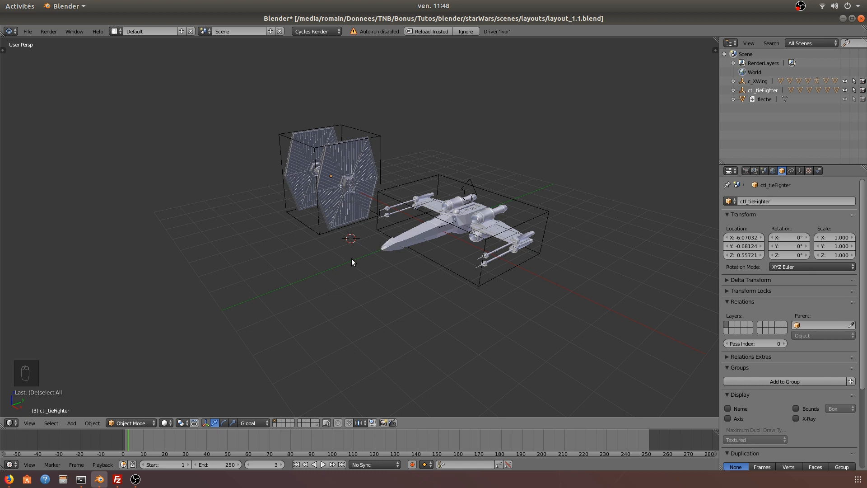
key(ctrl+s)
click(352, 259)
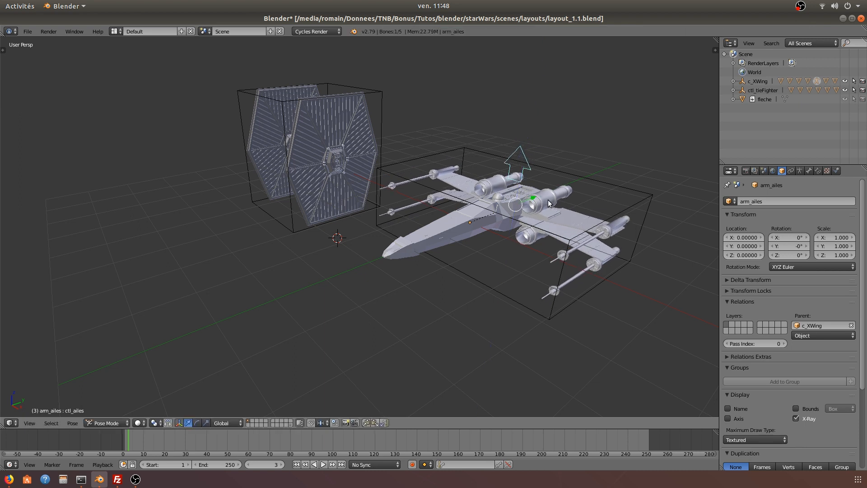
- Reset the ctl_ailes pose so the wings close, deselect the bones, and save over layout_1.1.blend
key(alt+r)
key(a)
key(ctrl+s)
click(462, 318)
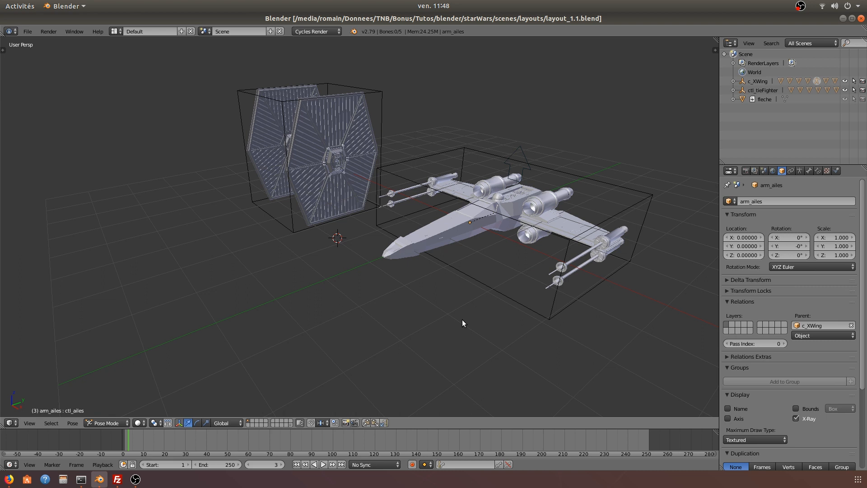
- Go to frame 0, select c_XWing, and insert location and rotation keyframes
drag(128, 437, 122, 437)
scroll(231, 345, down, 5)
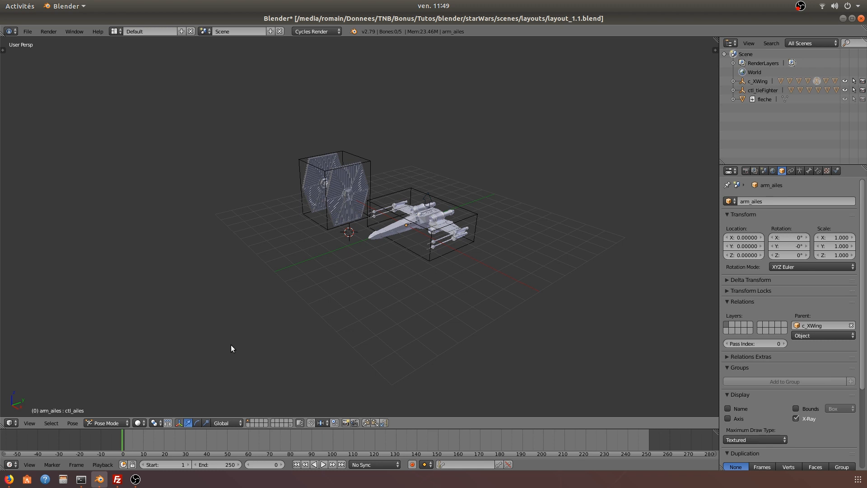
middle_drag(473, 315, 417, 286)
right_click(435, 270)
key(i)
- At frame 33, move c_XWing to about X -1.01, Y -8.25, Z 2.61, rotate it freely, and key its location and rotation
click(191, 442)
key(g)
click(256, 261)
key(r)
key(r)
click(260, 304)
key(i)
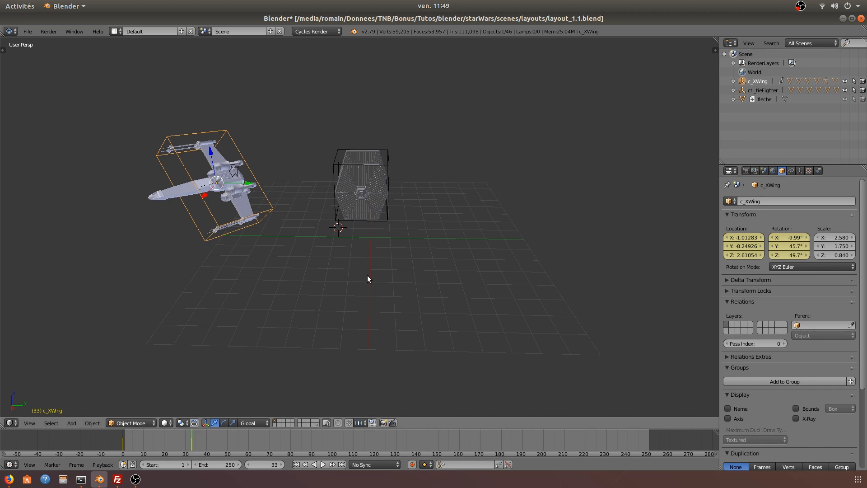
- Play the X-Wing animation from the start and replay it from another viewing angle
drag(191, 434, 122, 436)
key(alt+a)
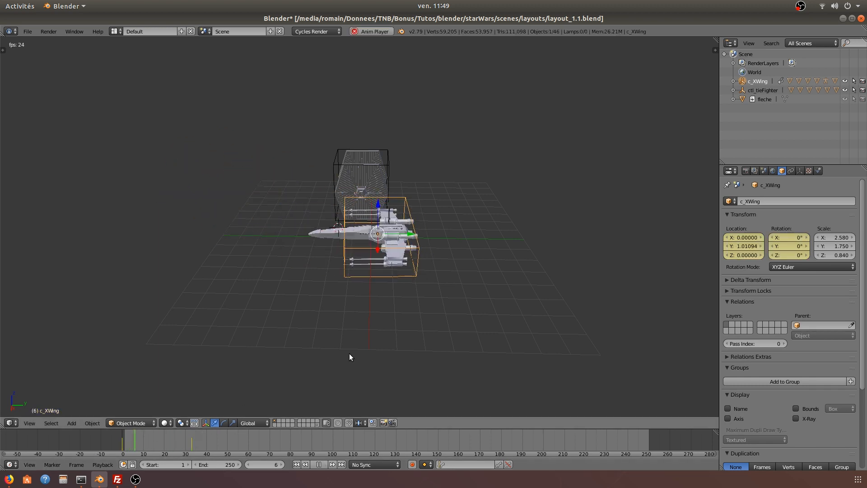
key(alt+a)
middle_drag(349, 353, 275, 371)
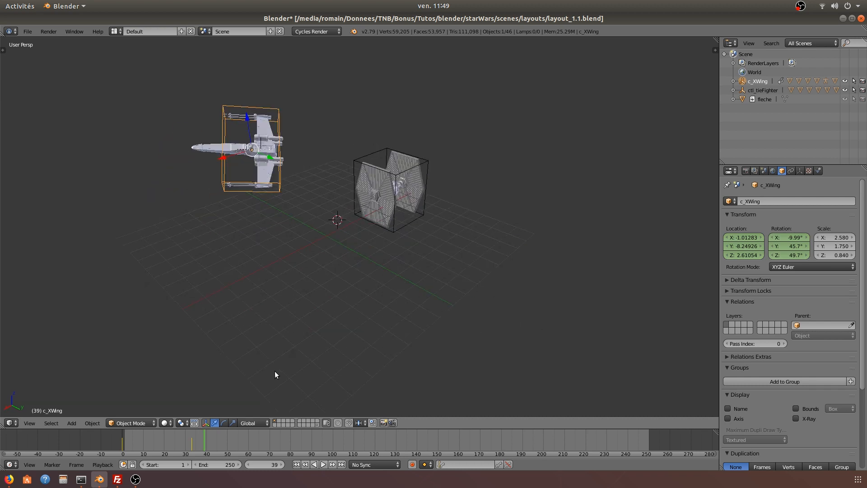
drag(162, 438, 124, 437)
key(alt+a)
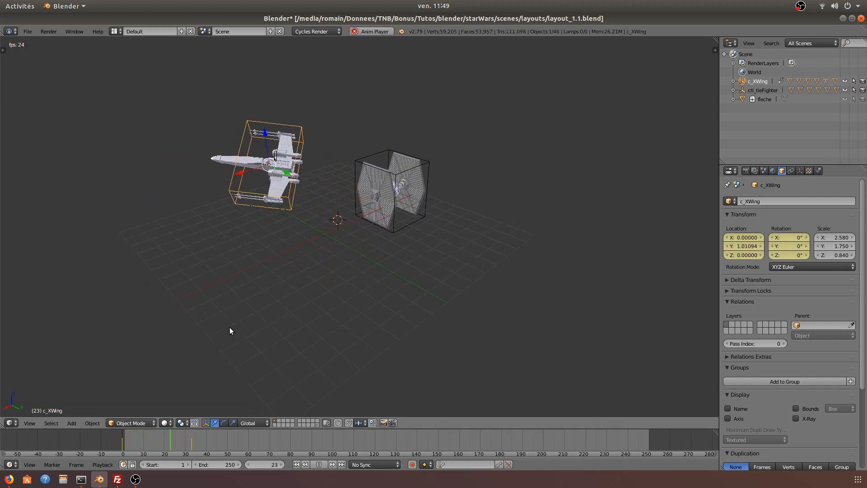
- Stop the playback, return to frame 0, and clear all location and rotation keyframes from c_XWing
key(alt+a)
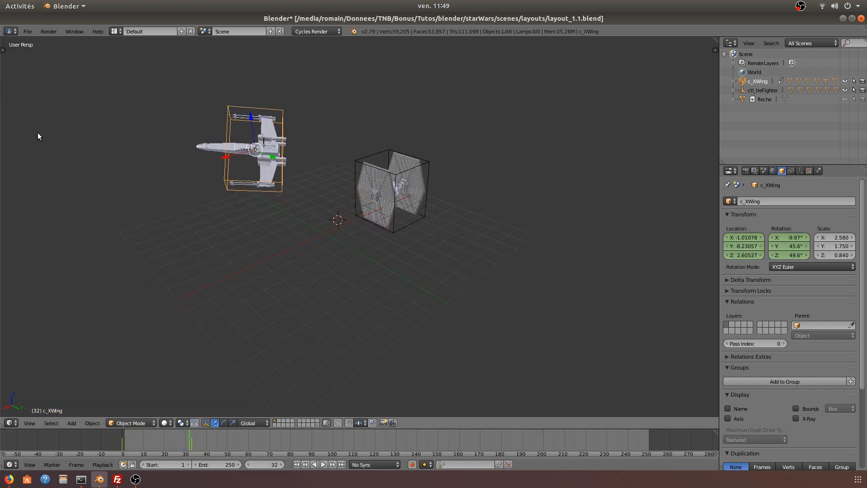
drag(181, 448, 123, 437)
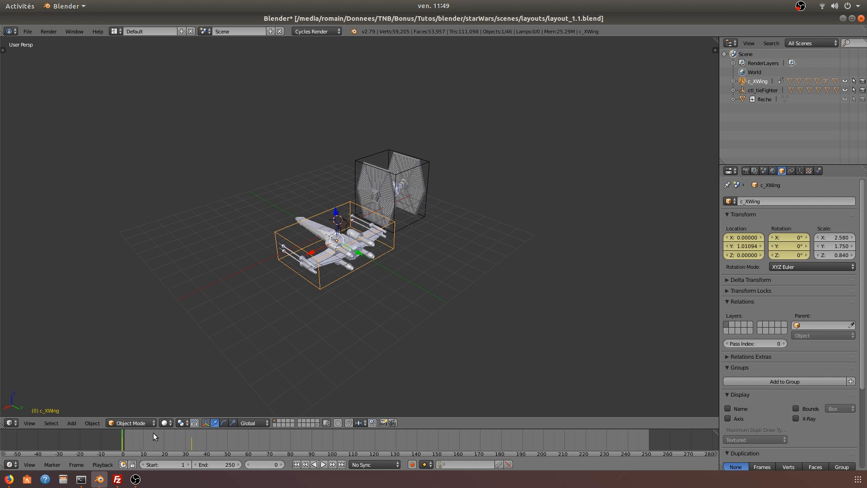
right_click(739, 237)
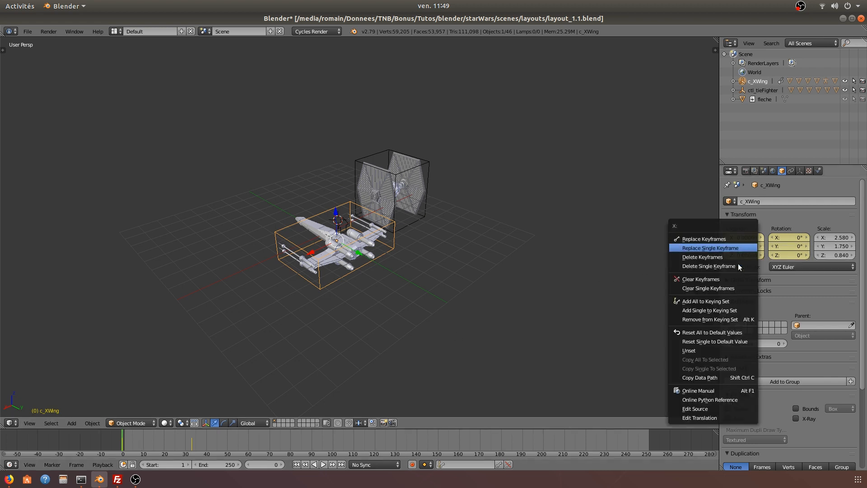
click(736, 258)
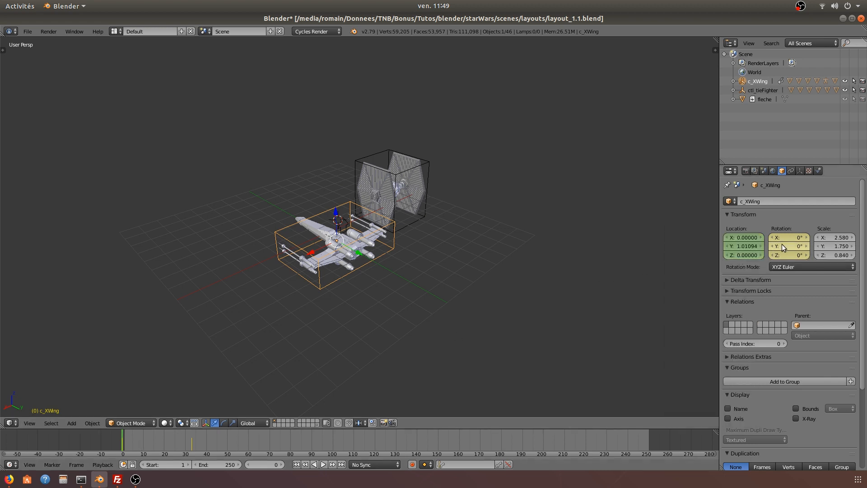
right_click(727, 237)
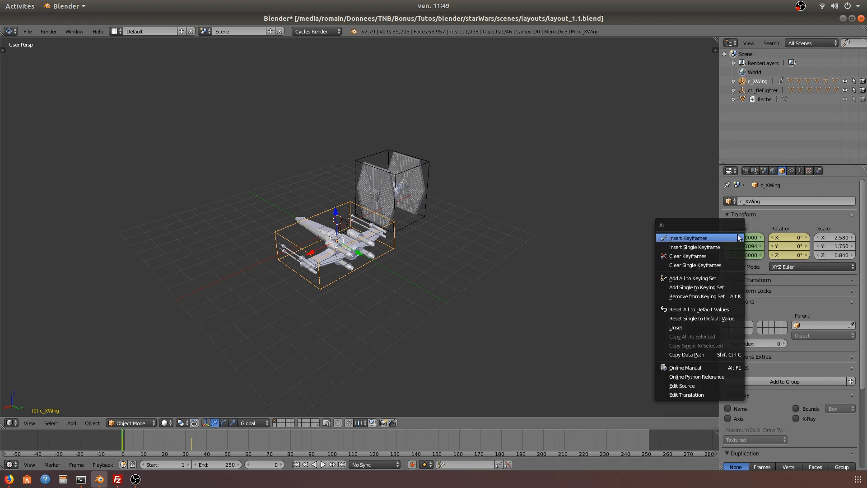
click(714, 256)
right_click(802, 235)
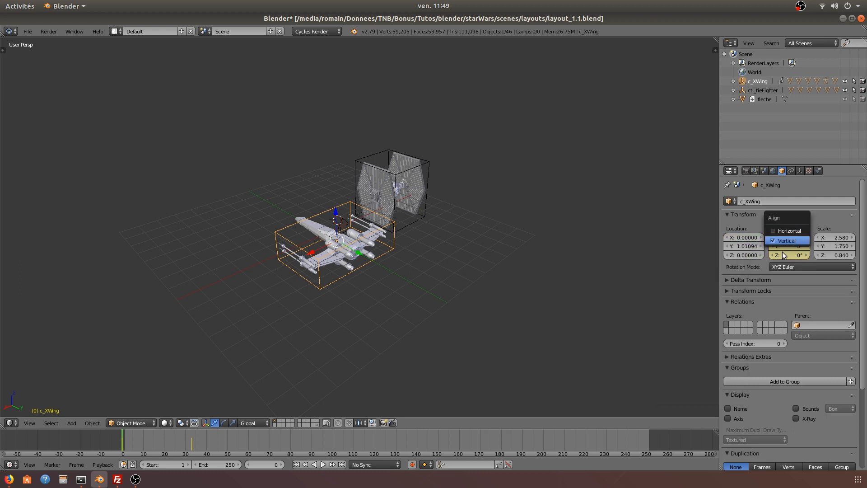
key(Escape)
right_click(784, 244)
click(771, 285)
- Deselect everything, save layout_1.1.blend, and advance to frame 1
middle_drag(303, 298, 399, 299)
key(a)
key(ctrl+s)
scroll(400, 299, up, 3)
middle_drag(457, 280, 416, 271)
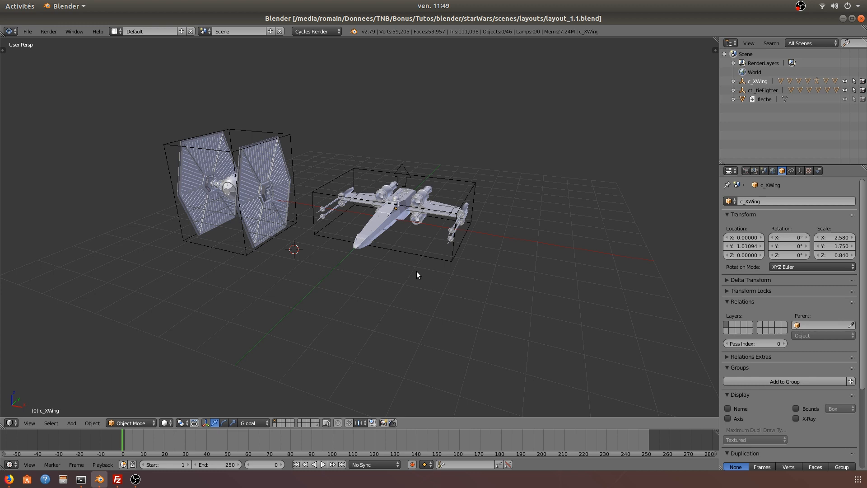
key(Right)
scroll(417, 274, down, 3)
middle_drag(416, 274, 391, 281)
key(shift+a)
key(Escape)
- Create Grease Pencil data with a new layer and sketch a freehand flight path rising away from the ships
scroll(492, 324, down, 4)
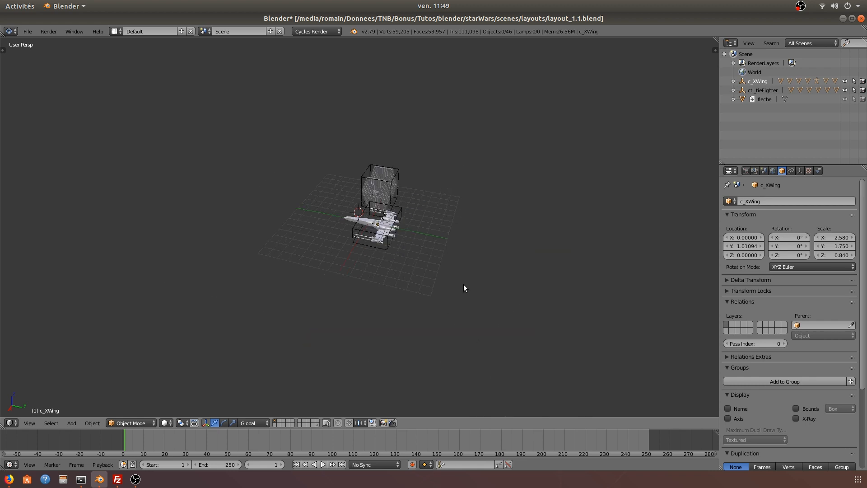
middle_drag(463, 287, 548, 169)
middle_drag(231, 229, 227, 257)
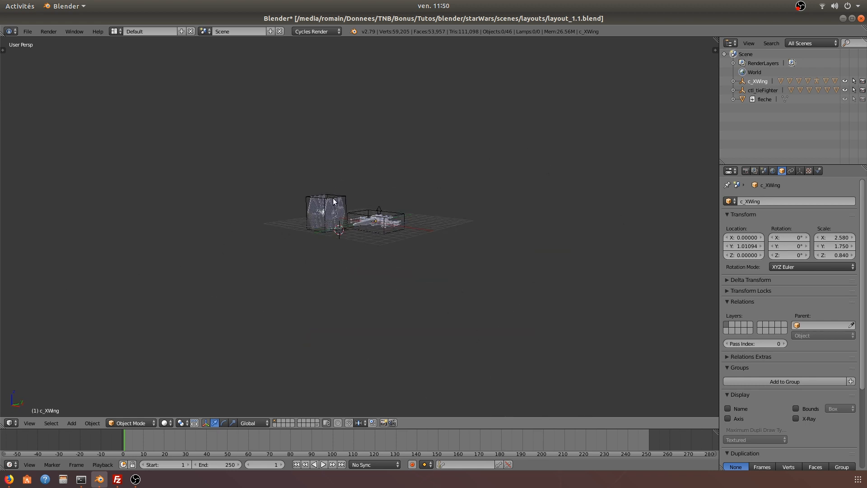
key(n)
scroll(655, 123, down, 5)
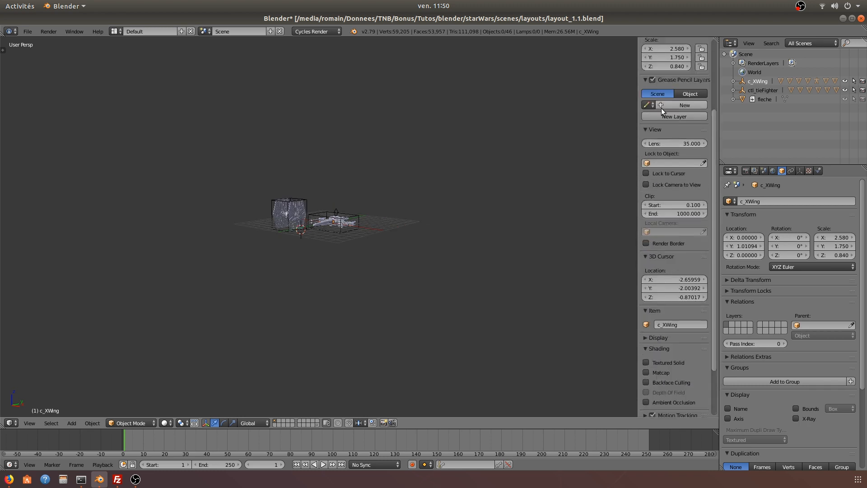
click(661, 105)
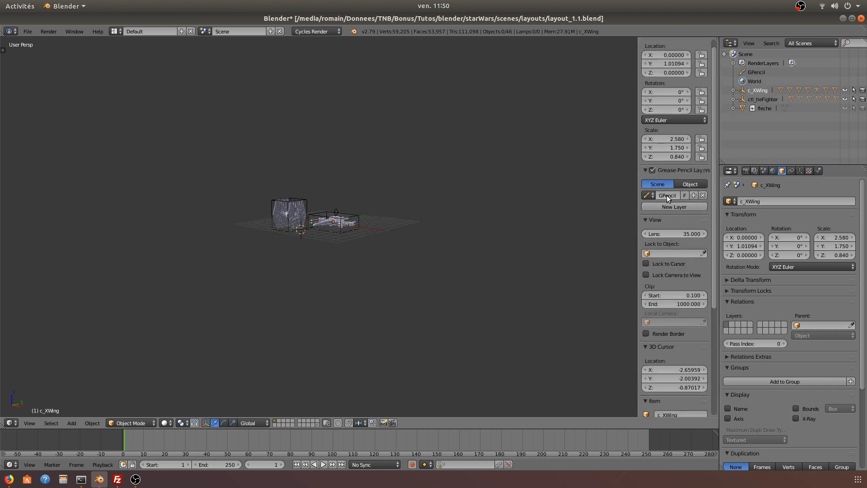
click(699, 205)
key(t)
click(27, 65)
mouse_move(513, 110)
mouse_down()
mouse_move(409, 188)
mouse_move(280, 218)
mouse_up()
key(Escape)
click(27, 65)
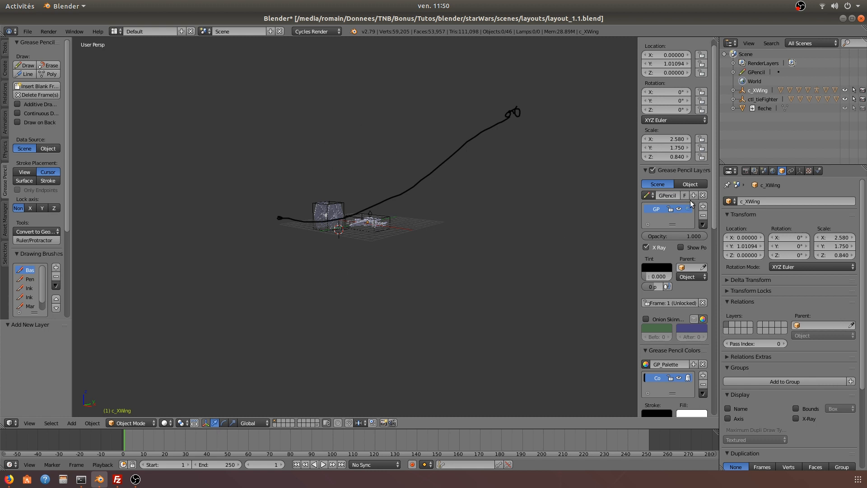
- Remove the Grease Pencil layer holding the sketched flight path
click(702, 215)
middle_drag(513, 203, 317, 195)
scroll(307, 226, up, 3)
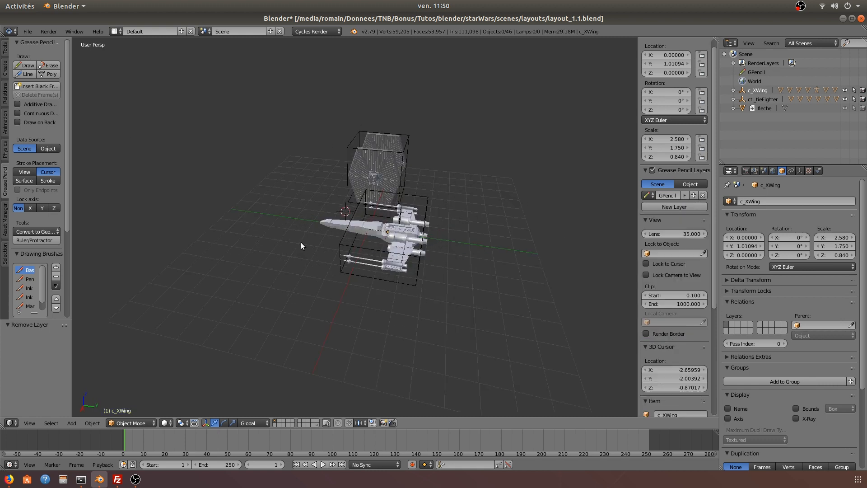
middle_drag(431, 239, 415, 233)
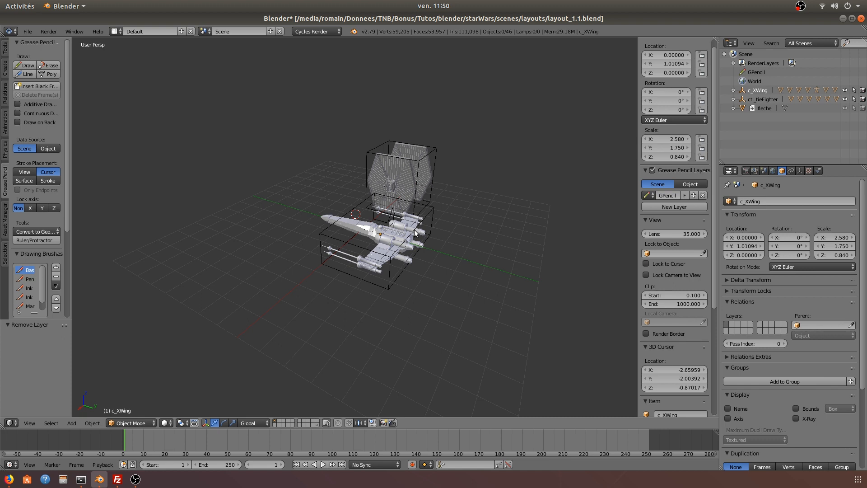
- Snap the 3D cursor to the scene center and add a Path curve there
scroll(420, 248, down, 3)
key(super)
click(365, 267)
middle_drag(375, 263, 455, 224)
key(shift+s)
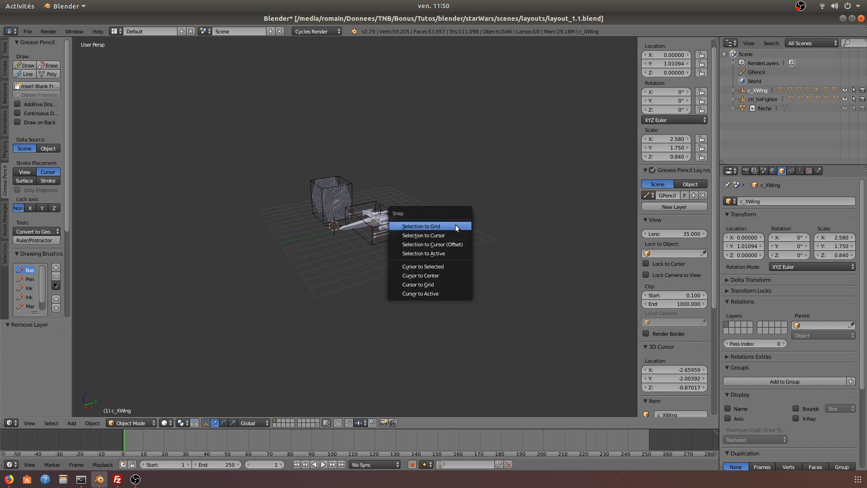
click(454, 276)
key(shift+a)
mouse_move(371, 287)
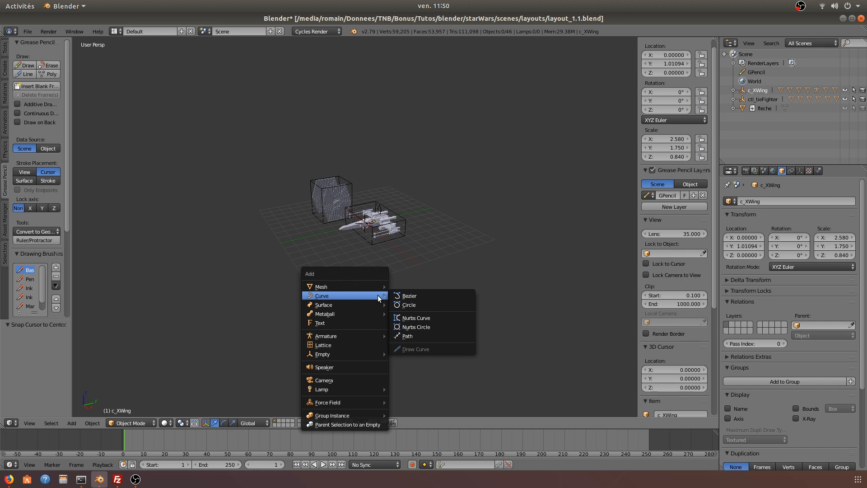
click(427, 335)
scroll(428, 316, up, 4)
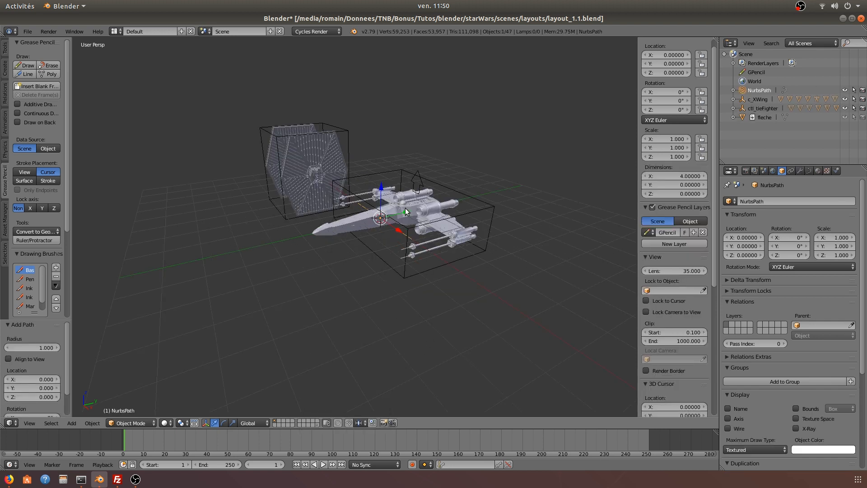
- Try moving the path along the Y axis, and undo the move
key(g)
key(y)
click(410, 273)
key(ctrl+z)
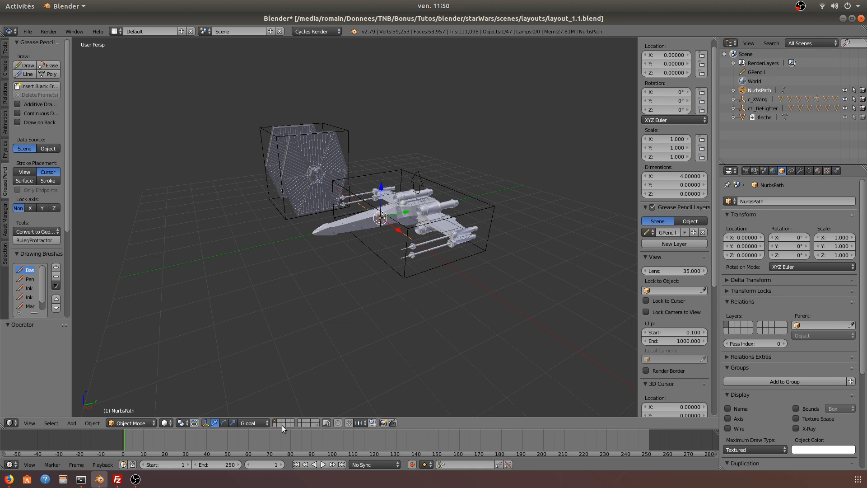
- Move the path to layer 2 and open it for editing with only that layer displayed
key(m)
key(2)
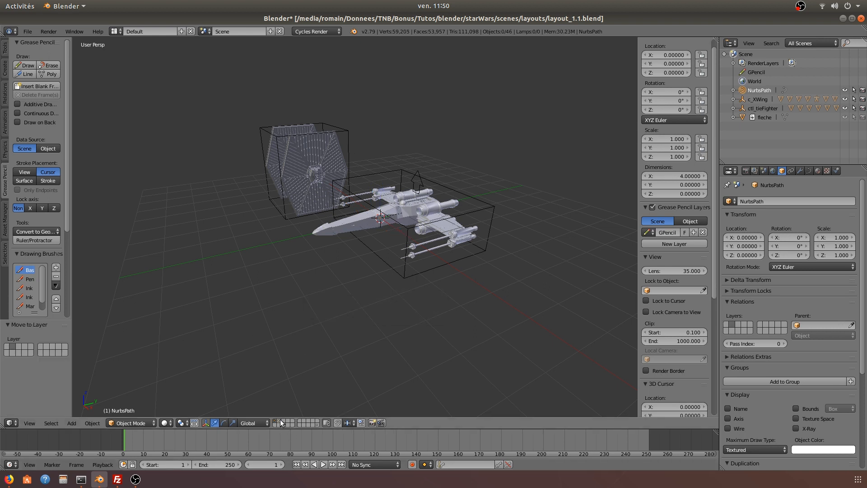
click(280, 420)
scroll(378, 280, down, 2)
shift+middle_drag(346, 229, 340, 332)
scroll(329, 254, up, 3)
shift+middle_drag(336, 316, 333, 293)
scroll(332, 291, up, 3)
key(Tab)
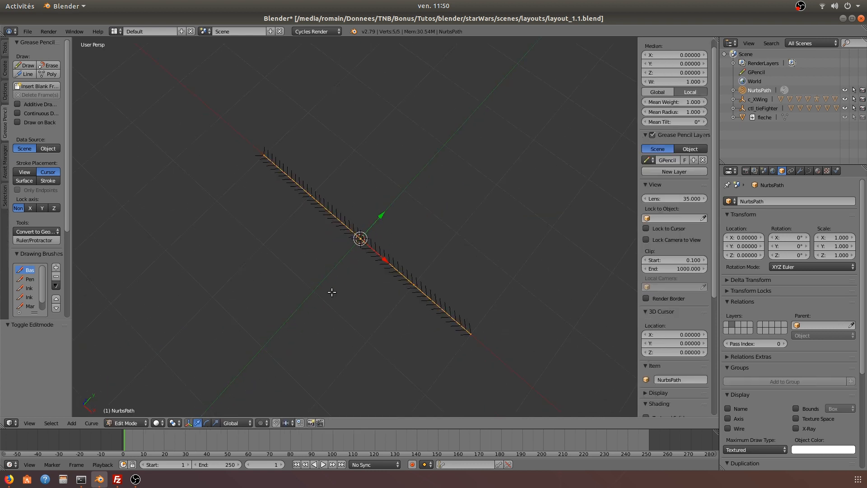
- Try moving the path's end control point to about X 2.08, Y -5.34, Z -0.95, and undo it
right_click(479, 332)
scroll(479, 333, down, 4)
key(g)
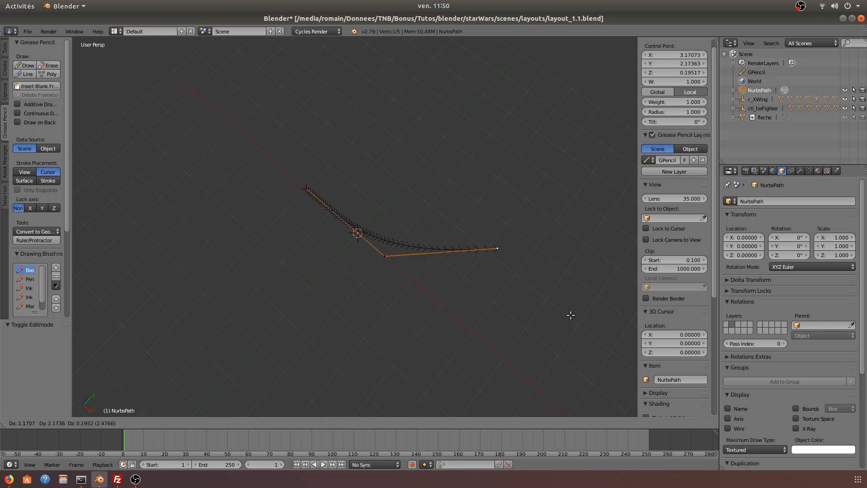
click(370, 99)
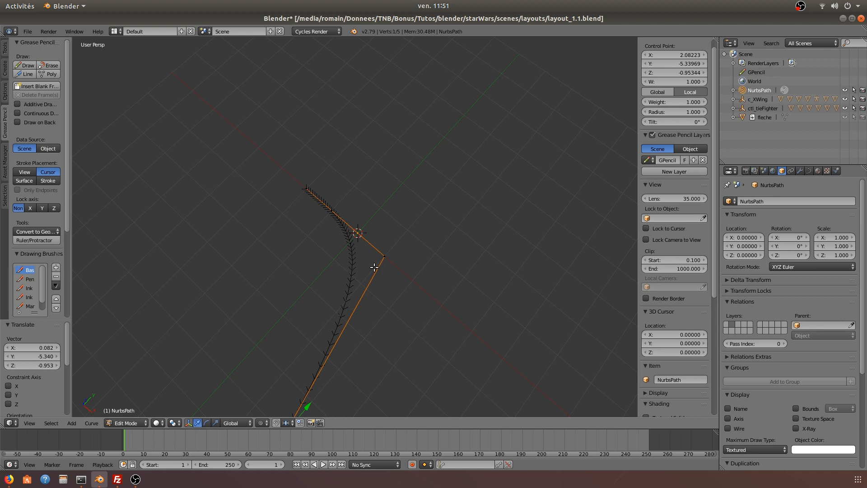
scroll(310, 246, down, 4)
shift+middle_drag(308, 267, 296, 180)
key(ctrl+z)
- Move all path points by about X 7.83, Y 12.88, Z 7.02 and rotate them about -116° around Z
key(a)
key(a)
shift+middle_drag(420, 243, 372, 282)
key(g)
click(632, 144)
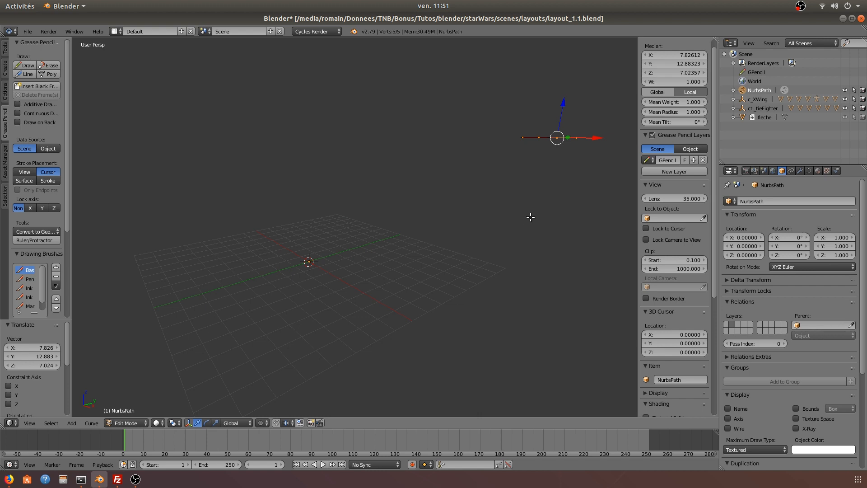
key(r)
key(z)
click(397, 63)
middle_drag(460, 176, 380, 196)
key(KP_Decimal)
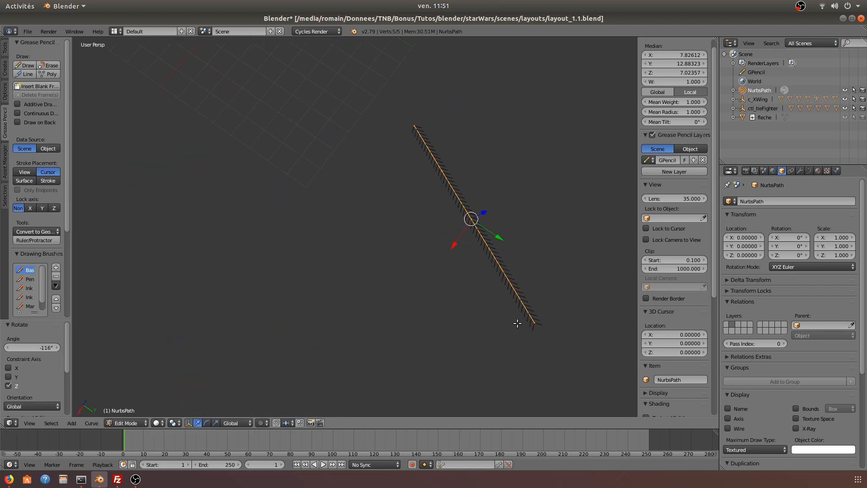
key(a)
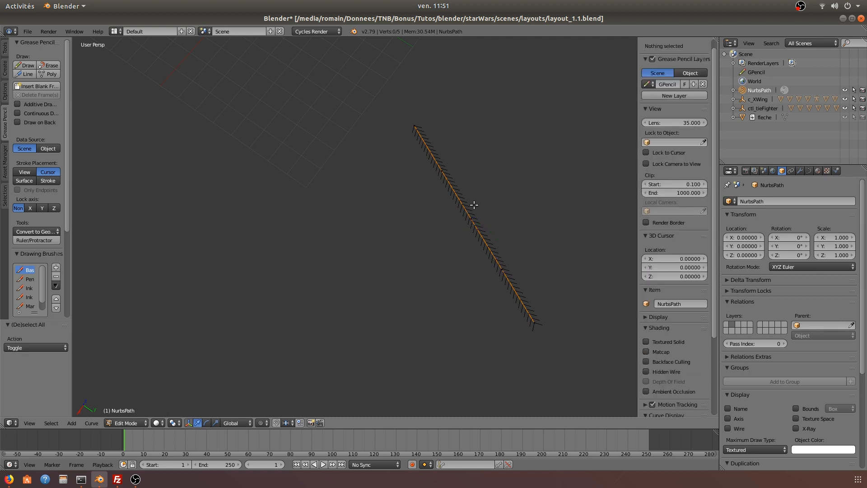
- With smooth proportional editing, move the path's end point nearest the grid by about X -2.32, Y -5.42, Z -6.76
mouse_move(404, 192)
middle_down()
mouse_move(408, 284)
mouse_move(506, 304)
mouse_move(441, 319)
mouse_move(378, 218)
mouse_move(441, 131)
mouse_move(434, 195)
middle_up()
right_click(427, 106)
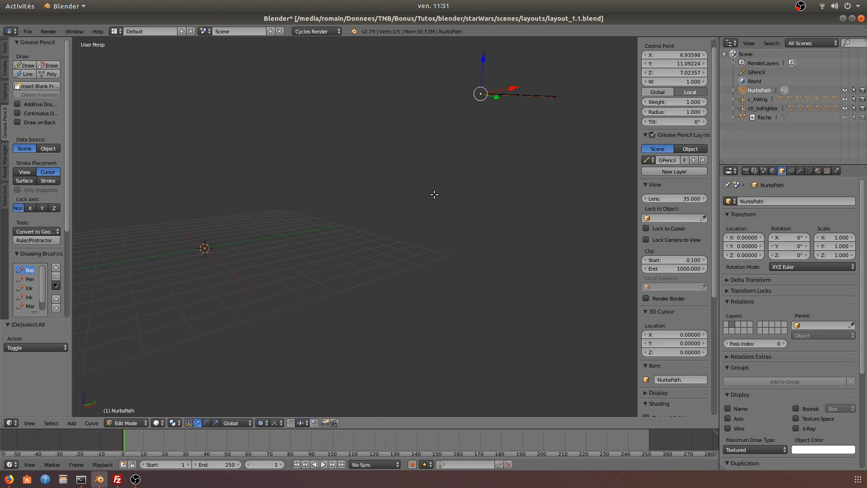
key(g)
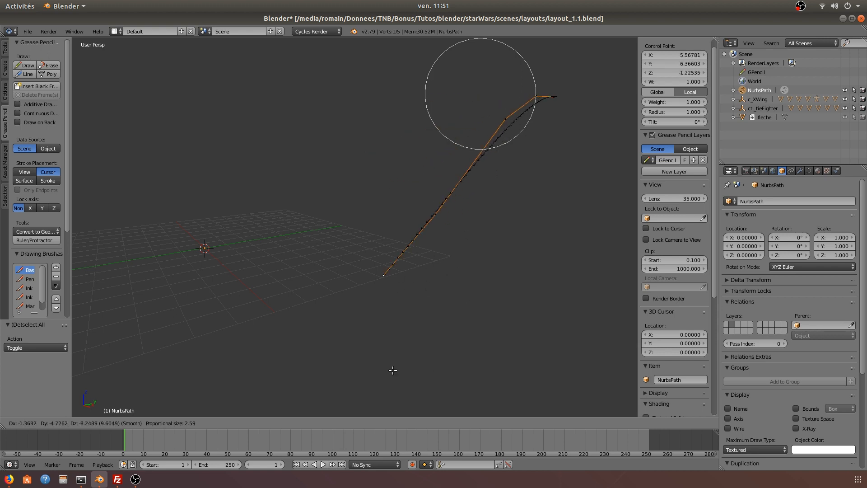
scroll(429, 275, up, 4)
scroll(453, 276, down, 7)
scroll(374, 329, up, 6)
scroll(412, 316, down, 6)
scroll(484, 268, up, 4)
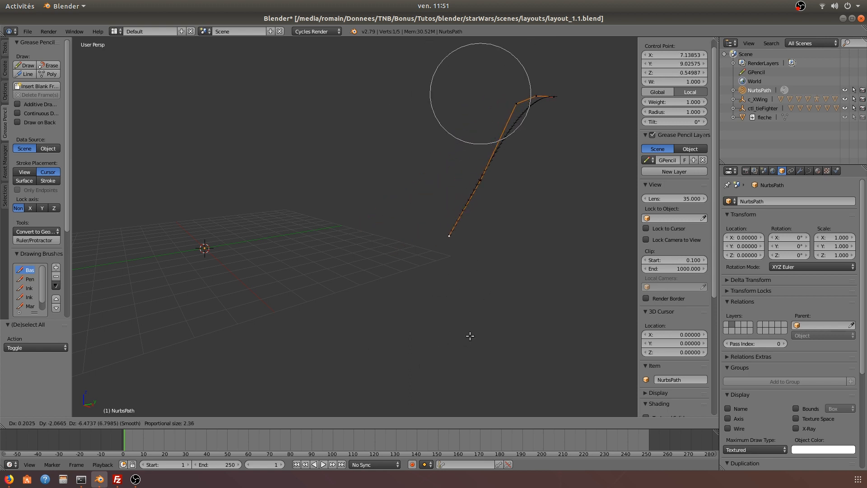
click(378, 343)
- Extrude the path's lower end repeatedly into a winding curve passing over the grid, and leave edit mode
middle_drag(293, 268, 363, 306)
key(e)
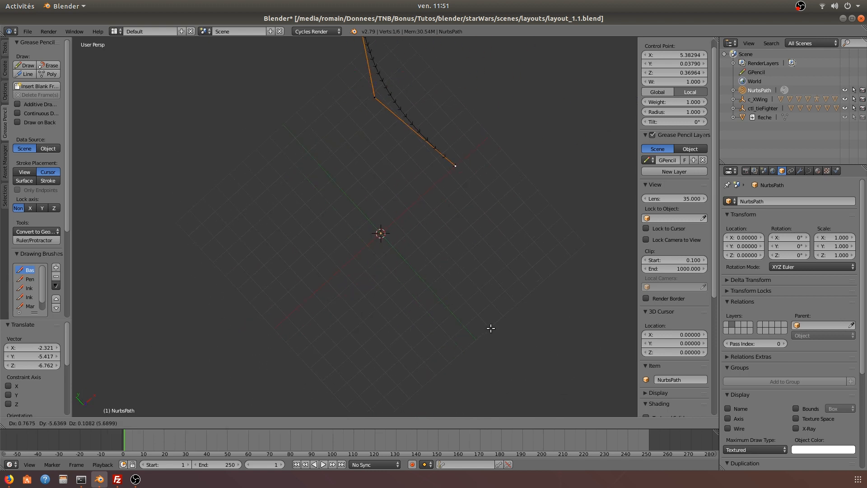
click(435, 247)
mouse_move(494, 161)
middle_down()
mouse_move(488, 178)
mouse_move(442, 156)
mouse_move(478, 181)
middle_up()
scroll(652, 261, down, 8)
click(669, 412)
middle_drag(427, 320, 432, 327)
key(e)
click(419, 43)
middle_drag(432, 201, 342, 134)
middle_drag(392, 206, 374, 229)
key(e)
click(257, 374)
middle_drag(254, 289, 336, 248)
key(Tab)
- Advance to frame 2, display the ships' layer together with the path, and save the deselected scene
key(Right)
middle_drag(544, 98, 356, 230)
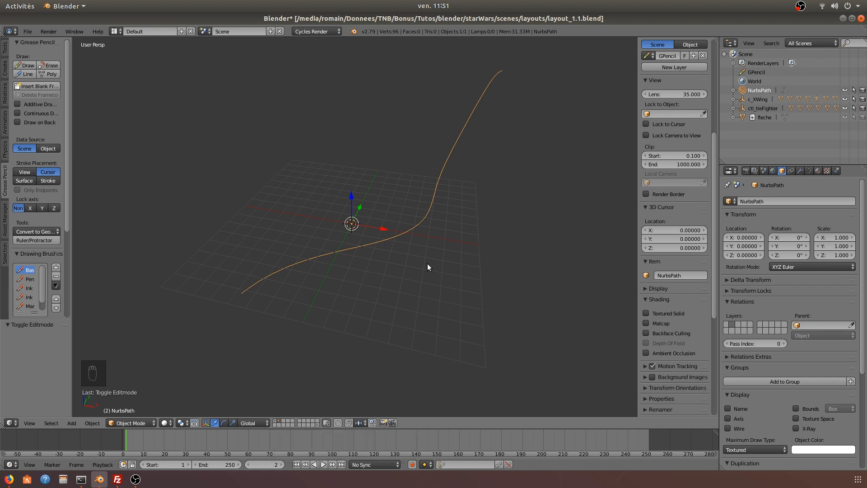
click(275, 421)
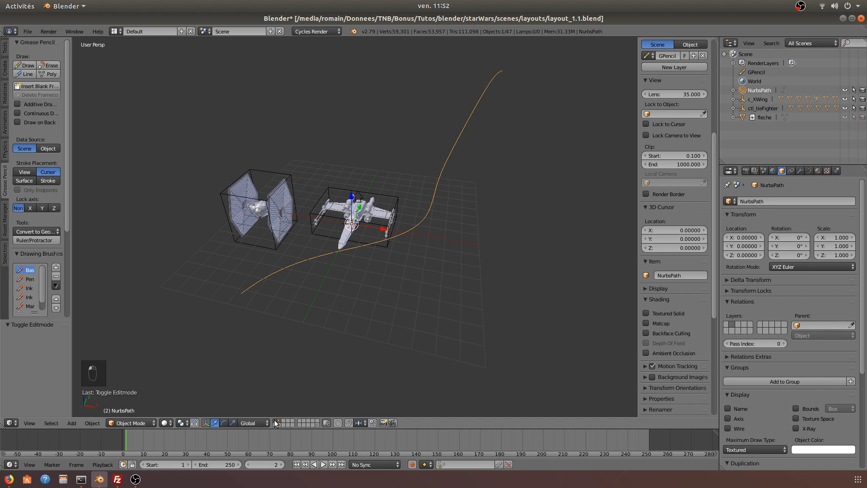
key(a)
mouse_move(408, 264)
middle_down()
mouse_move(375, 244)
mouse_move(405, 273)
middle_up()
key(ctrl+s)
- Try parenting the X-Wing's control c_XWing to the curved flight path with Follow Path
click(375, 244)
right_click(373, 254)
shift+middle_drag(445, 240, 337, 354)
right_click(520, 120)
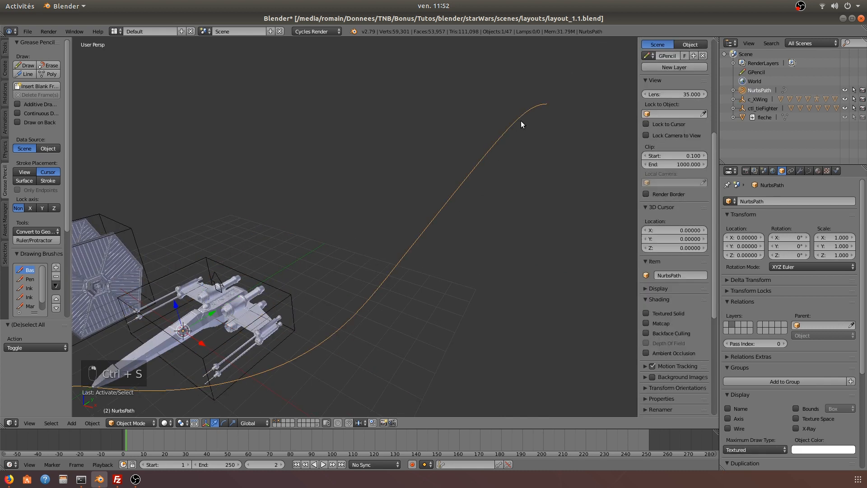
middle_drag(471, 289, 347, 412)
right_click(330, 312)
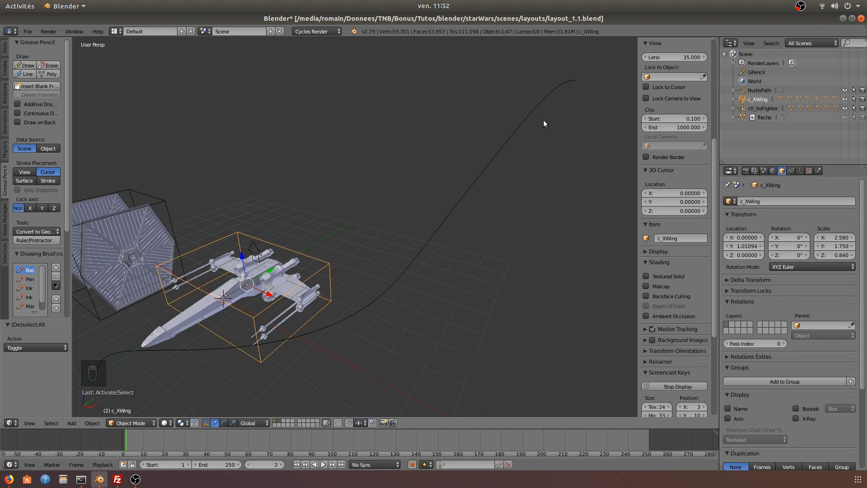
shift+right_click(561, 103)
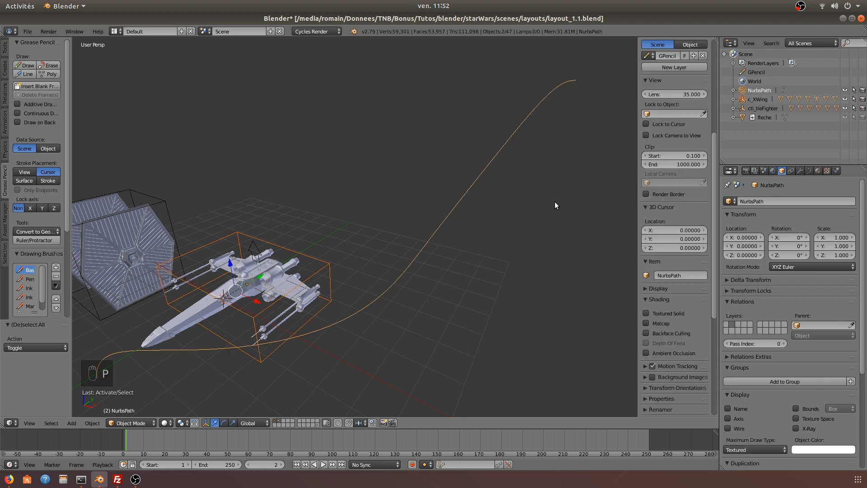
key(ctrl+p)
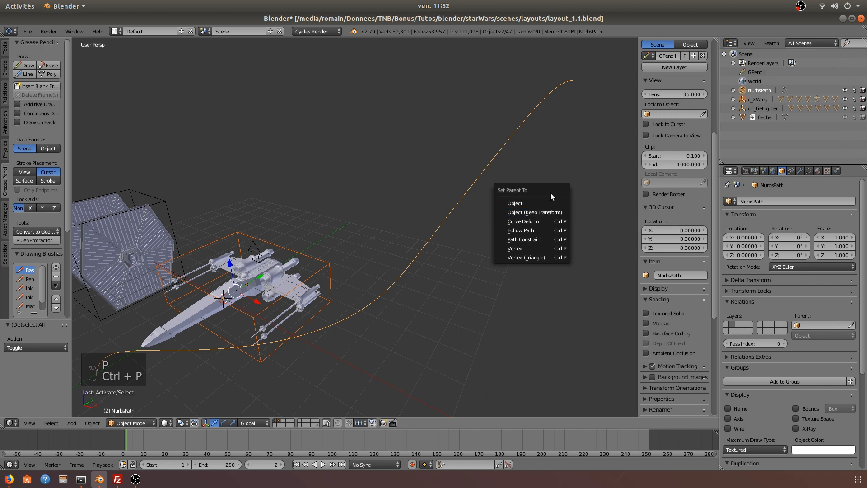
click(533, 229)
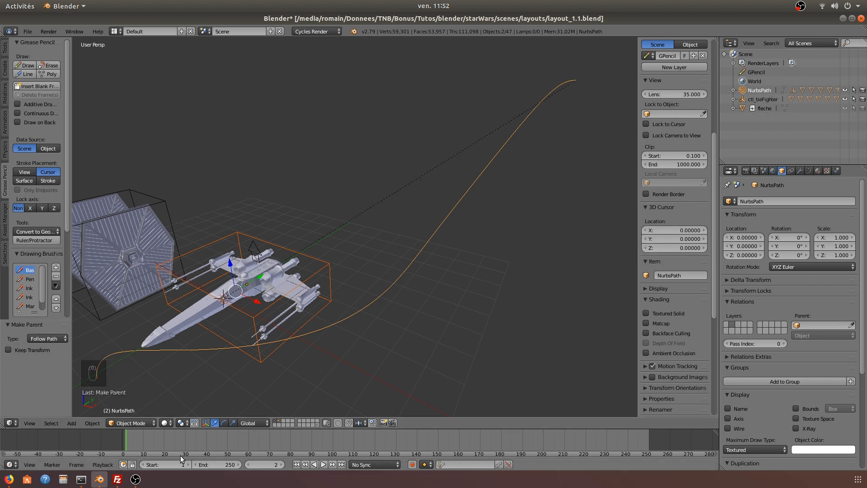
- Play and scrub the animation to examine how the X-Wing moves relative to the curve
scroll(382, 330, down, 3)
key(alt+a)
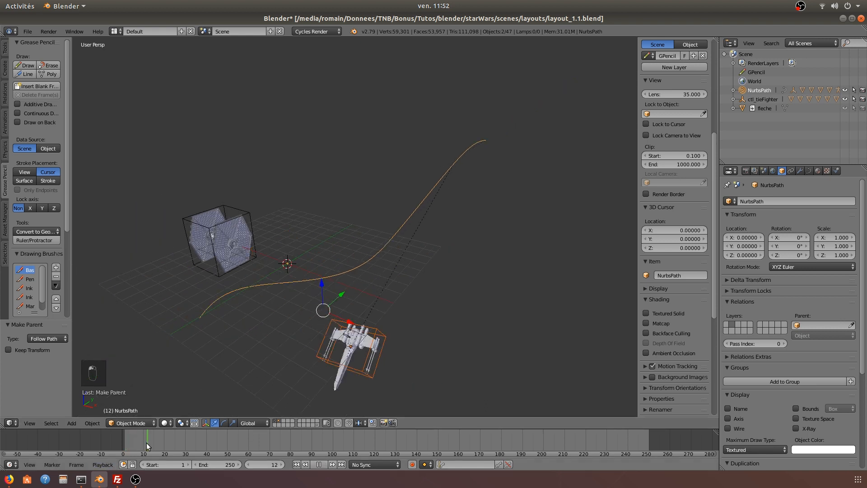
drag(353, 438, 112, 435)
scroll(277, 311, down, 3)
scroll(294, 299, up, 4)
right_click(294, 298)
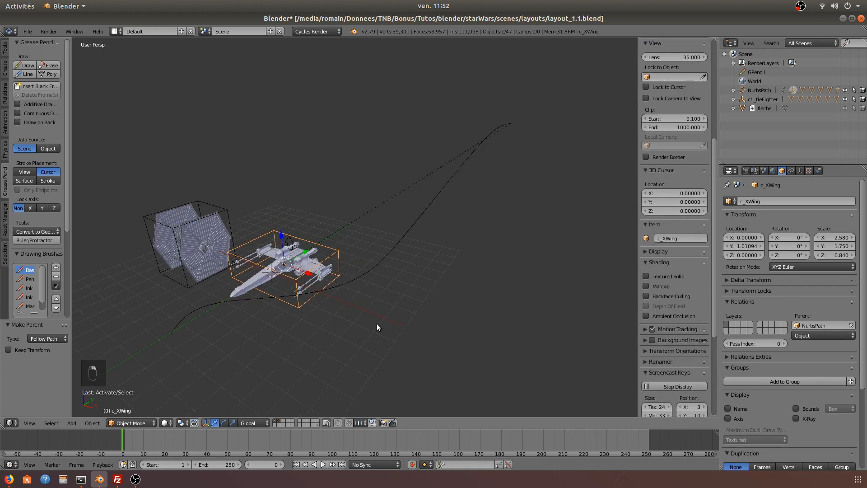
key(alt+a)
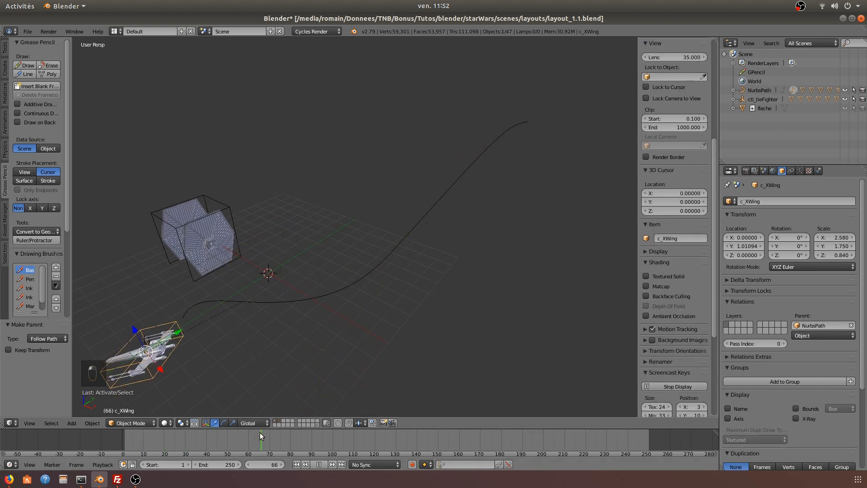
key(Escape)
- Try moving the parented X-Wing freehand toward the path's far end in a view from above
middle_drag(292, 314, 327, 368)
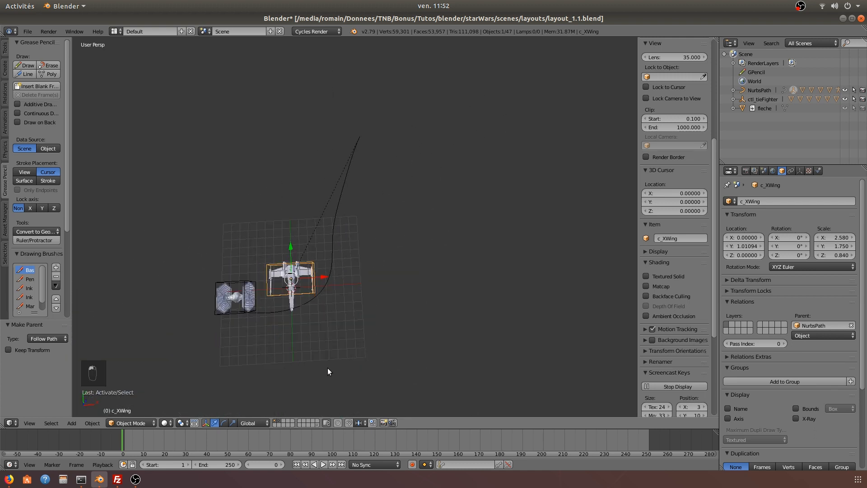
key(g)
click(369, 209)
middle_drag(376, 243, 370, 300)
- Undo the X-Wing's move and its Follow Path parenting to the curve
key(ctrl+z)
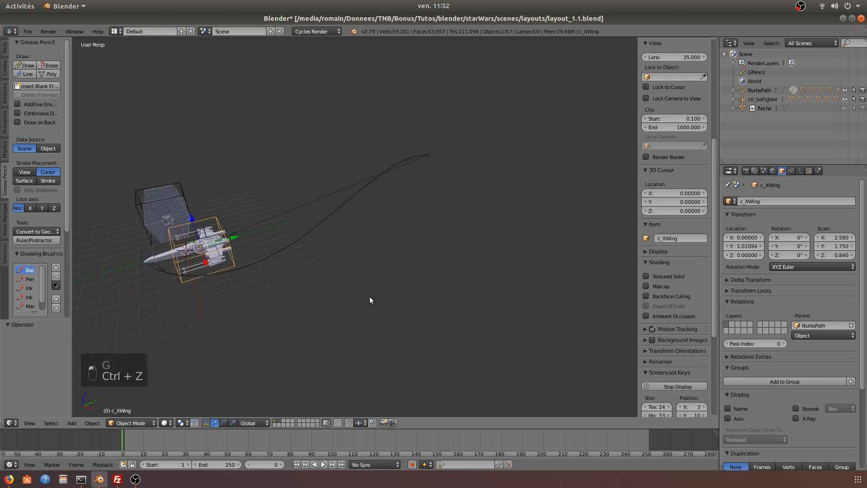
key(ctrl+z)
key(ctrl+z)
key(ctrl+z)
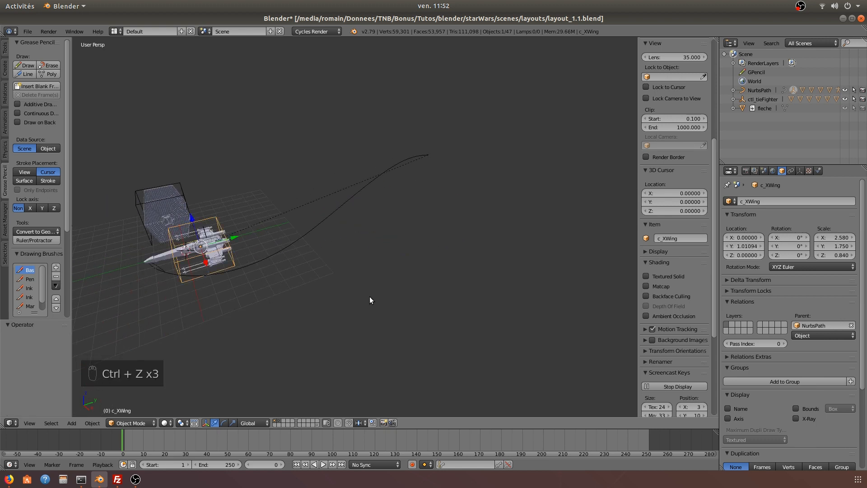
key(ctrl+z)
middle_drag(345, 288, 348, 310)
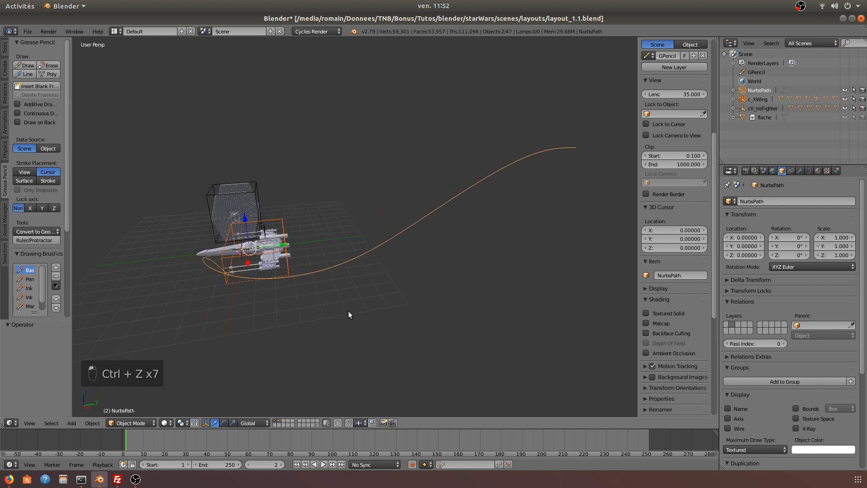
- Place the 3D cursor at the path's raised end, about X 8.70, Y 14.66, Z 7.02, and snap the X-Wing to it
right_click(340, 263)
middle_drag(524, 183, 280, 230)
right_click(525, 285)
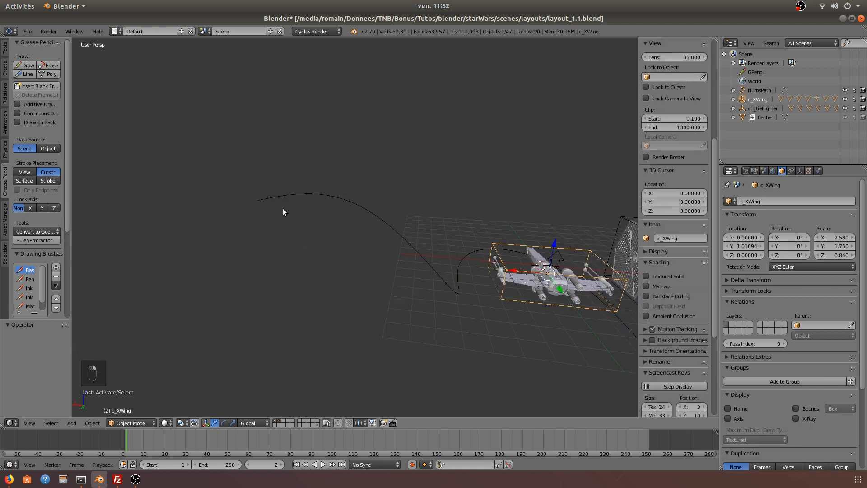
click(259, 200)
middle_drag(243, 240, 401, 247)
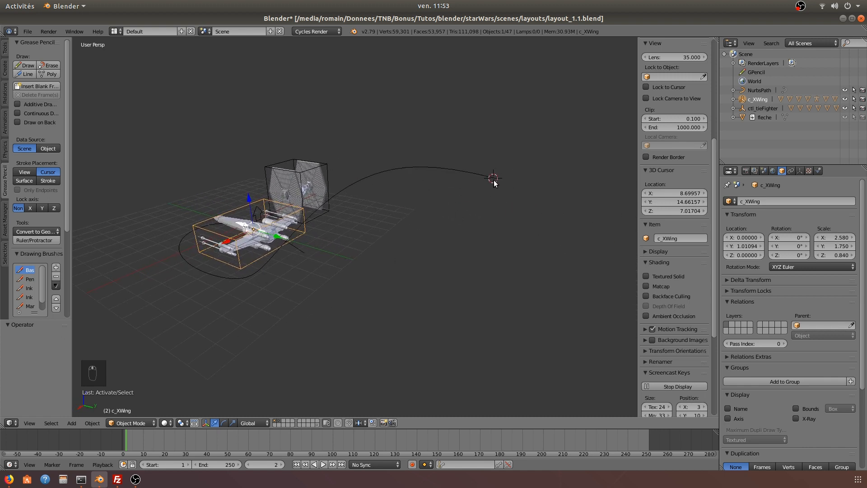
middle_drag(494, 182, 346, 233)
key(shift+s)
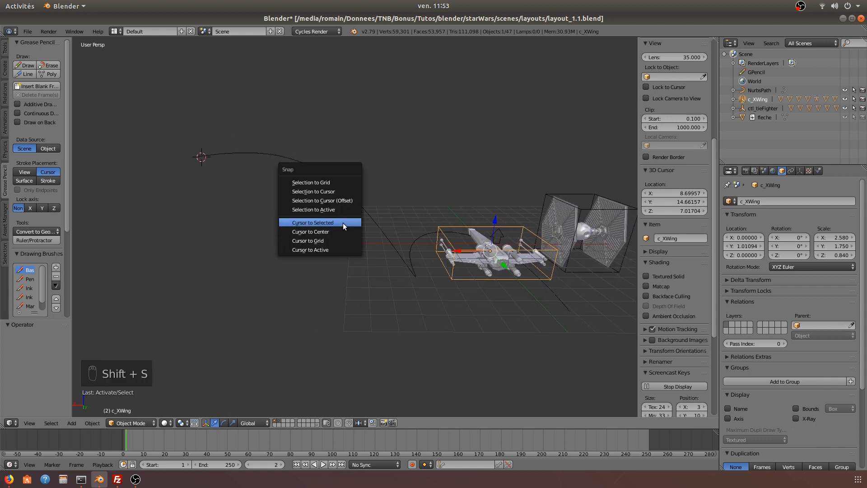
click(340, 191)
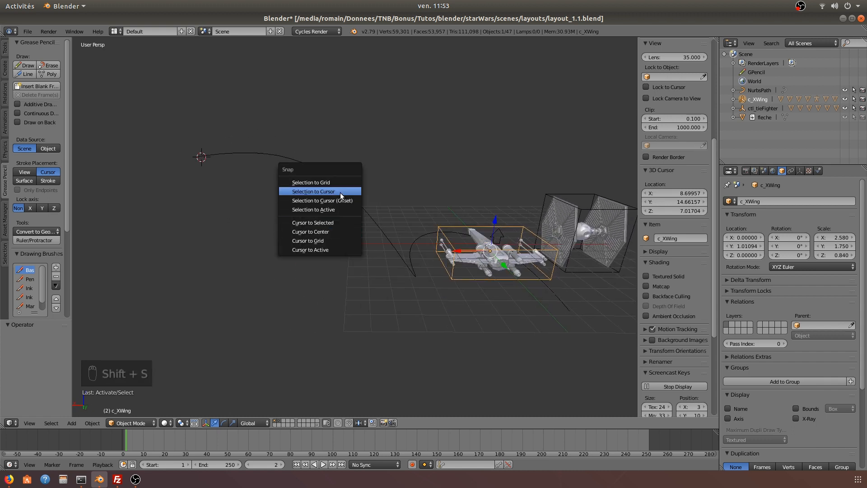
- Rotate the X-Wing about 24.5° in a view from above so its nose points along the path
scroll(213, 213, down, 8)
middle_drag(215, 254, 405, 333)
scroll(322, 299, up, 4)
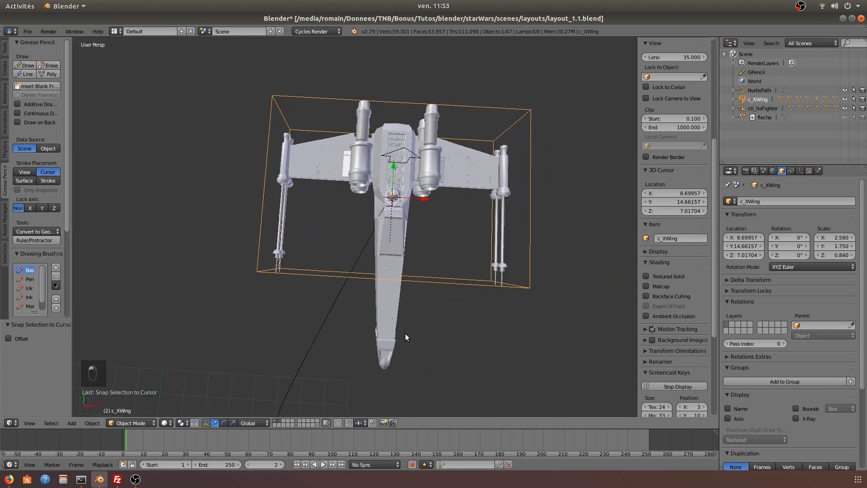
key(r)
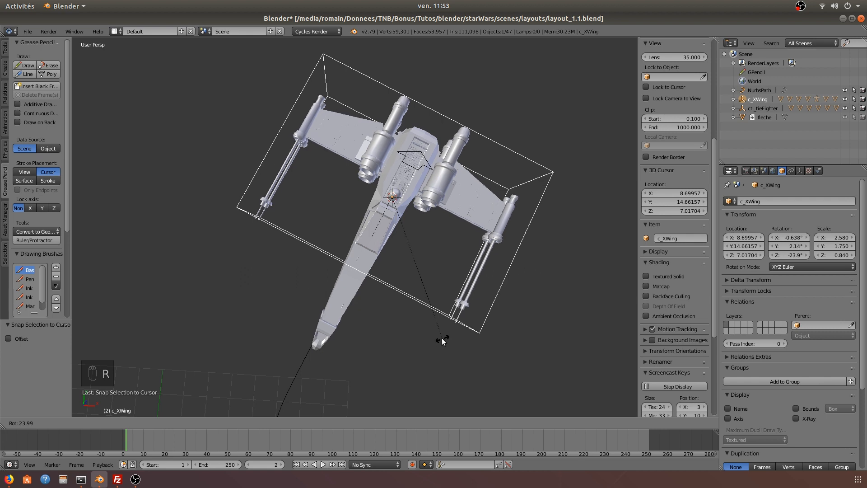
click(441, 341)
middle_drag(418, 356, 340, 260)
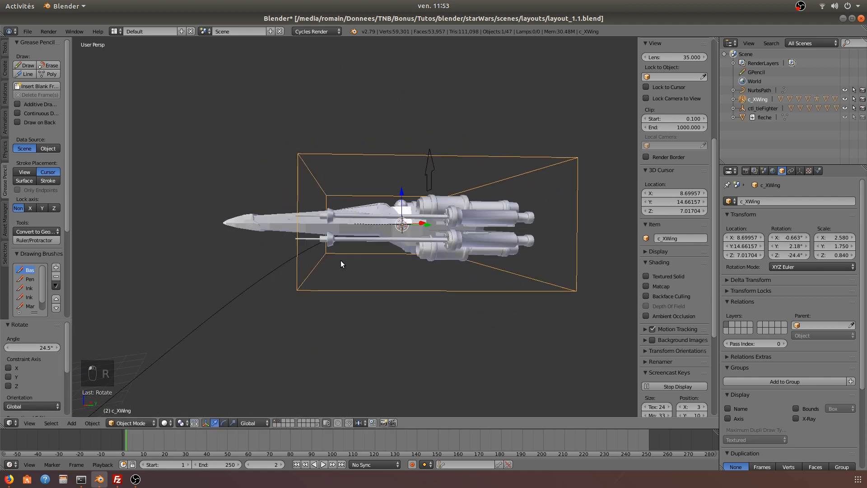
right_click(285, 285)
shift+right_click(298, 289)
key(ctrl+p)
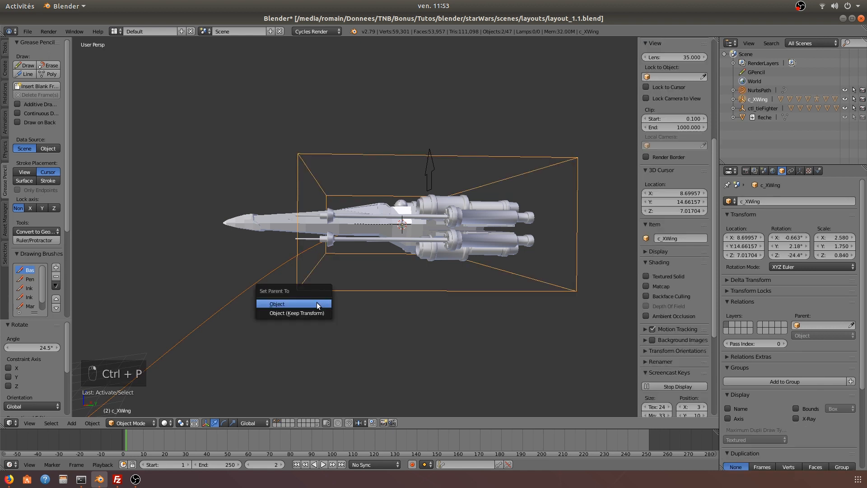
click(317, 304)
- Parent the X-Wing to the flight path with Follow Path, keeping the path as the active object
right_click(251, 224)
right_click(296, 289)
shift+right_click(268, 280)
key(ctrl+p)
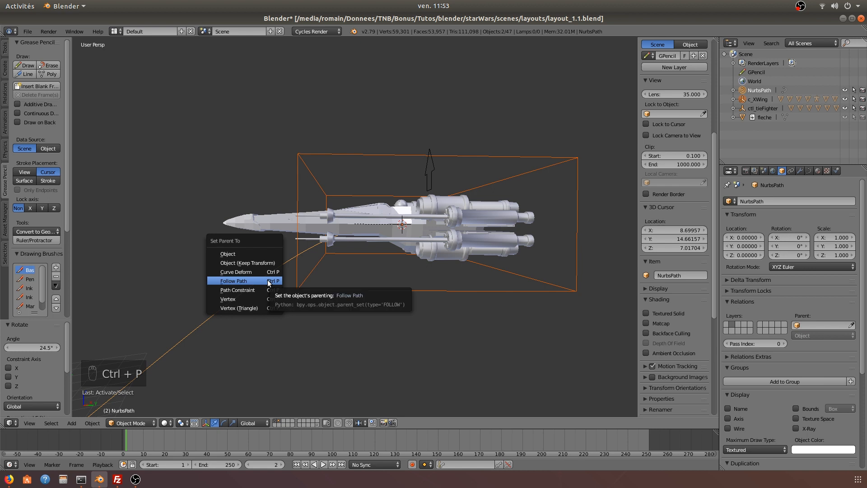
click(269, 280)
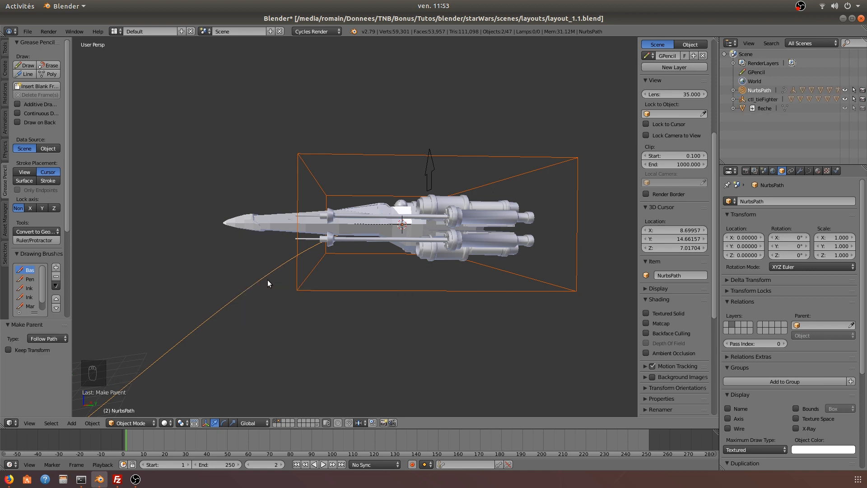
- Play and scrub the animation back to frame 0 to check the X-Wing's travel from the path's start
scroll(288, 280, down, 5)
key(alt+a)
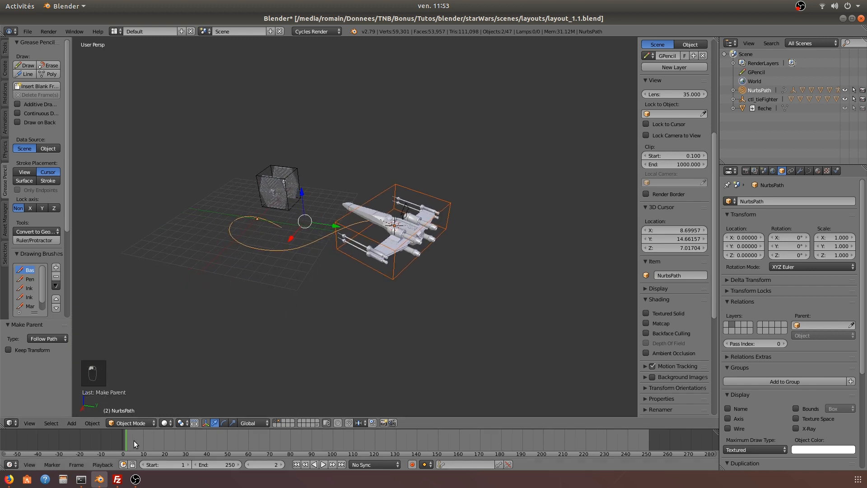
mouse_move(163, 448)
mouse_down()
mouse_move(345, 452)
mouse_move(150, 449)
mouse_up()
scroll(314, 321, up, 3)
middle_drag(314, 320, 234, 372)
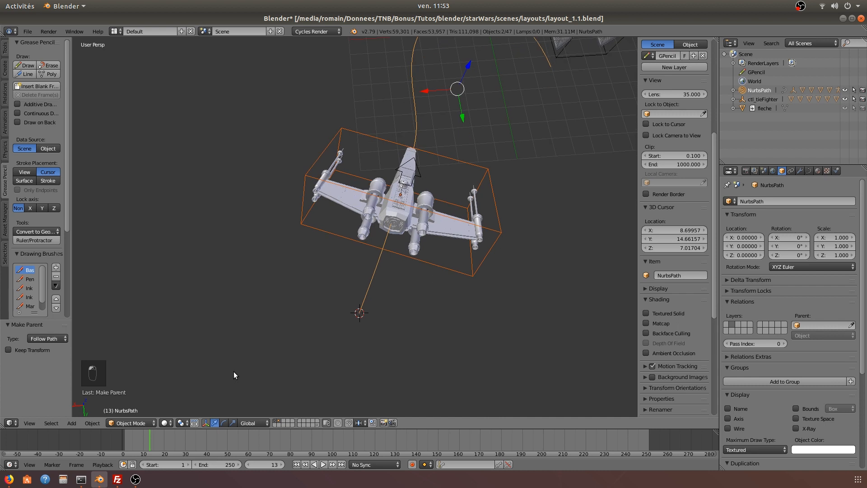
drag(153, 453, 116, 445)
- Try a free trackball rotation of the X-Wing by about -28° and 90° at frame 0, and undo it
shift+middle_drag(276, 345, 253, 308)
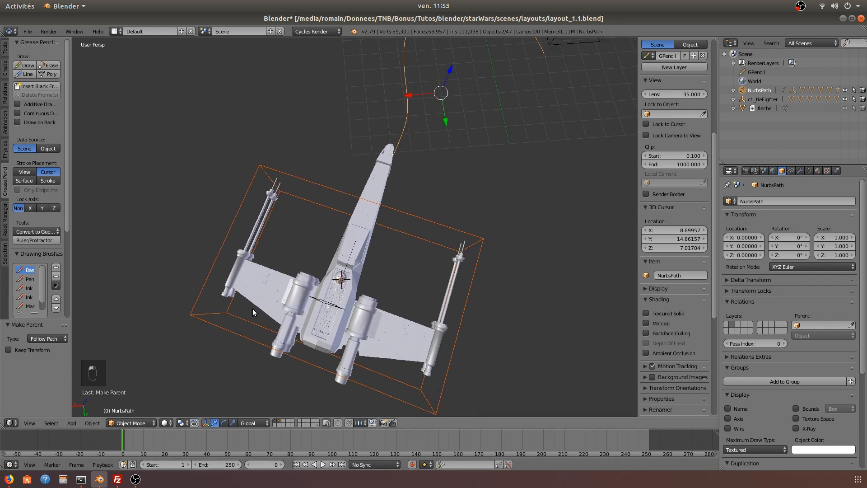
middle_drag(285, 372, 292, 362)
right_click(309, 354)
key(r)
key(r)
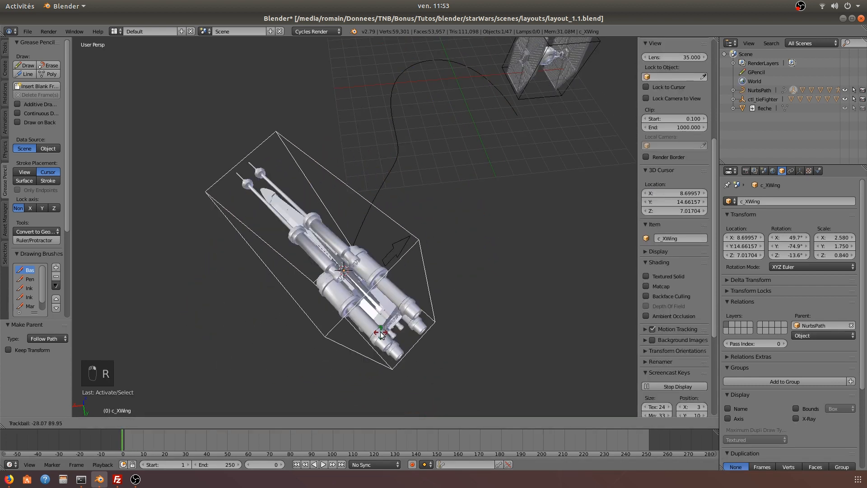
click(125, 441)
key(ctrl+z)
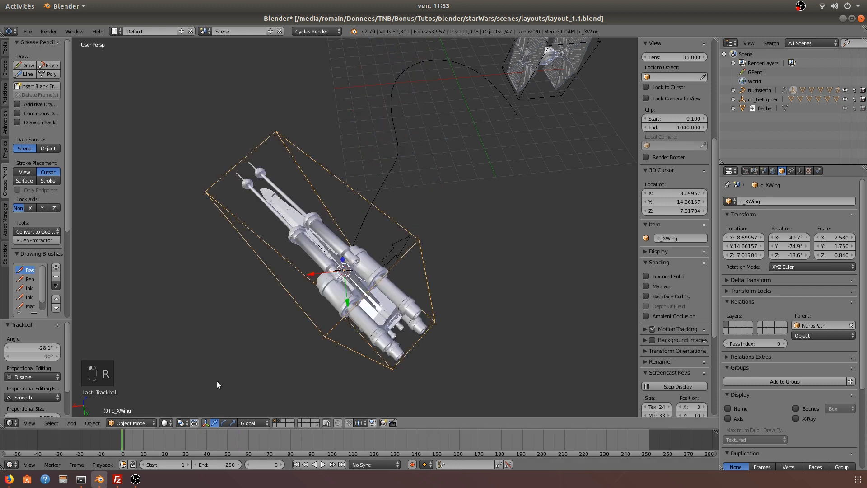
key(ctrl+z)
- Play and scrub the animation up to frame 46 to examine the X-Wing's orientation along the curve
middle_drag(235, 382, 196, 446)
drag(140, 445, 175, 442)
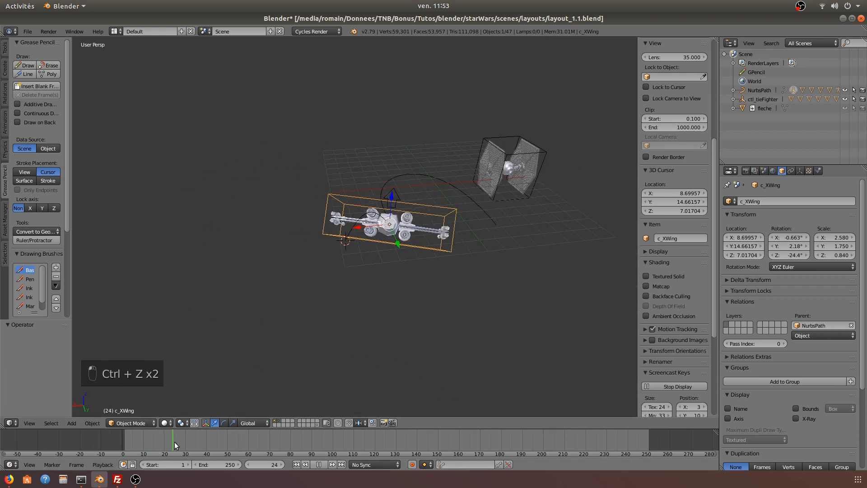
middle_drag(278, 346, 359, 269)
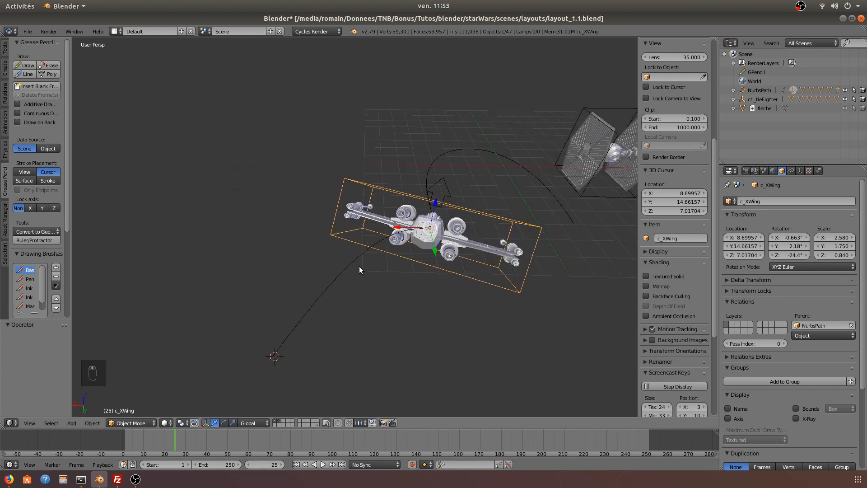
key(KP_Decimal)
scroll(364, 240, down, 4)
middle_drag(363, 240, 316, 253)
key(alt+a)
drag(232, 445, 212, 442)
key(alt+a)
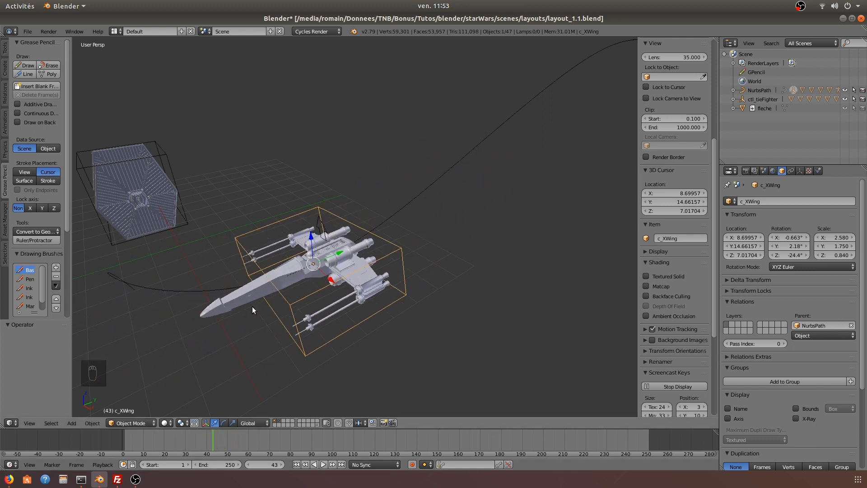
click(221, 434)
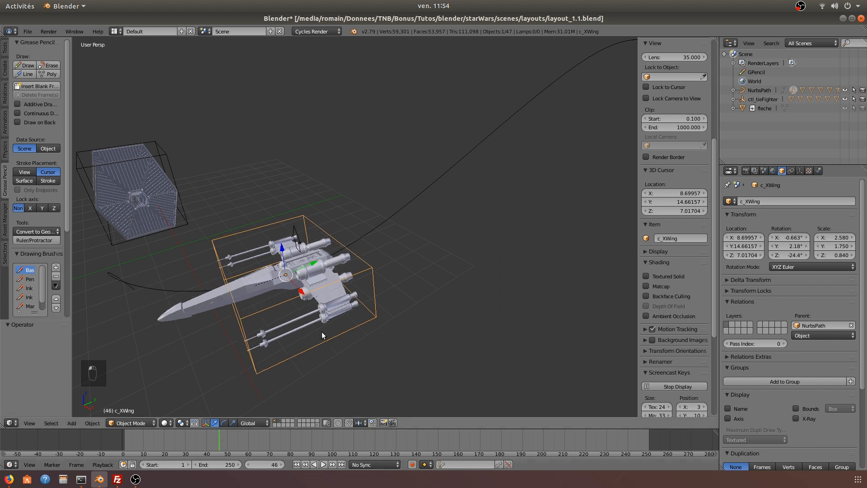
- Try rolling the X-Wing around its local Y axis at frame 46
key(r)
key(y)
key(y)
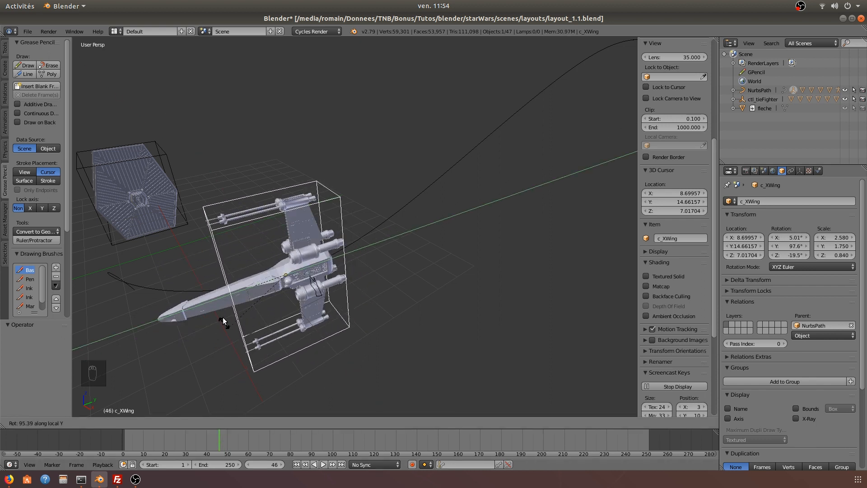
right_click(299, 279)
- Return to frame 0, deselect everything and save the scene
drag(198, 440, 118, 443)
scroll(384, 298, down, 3)
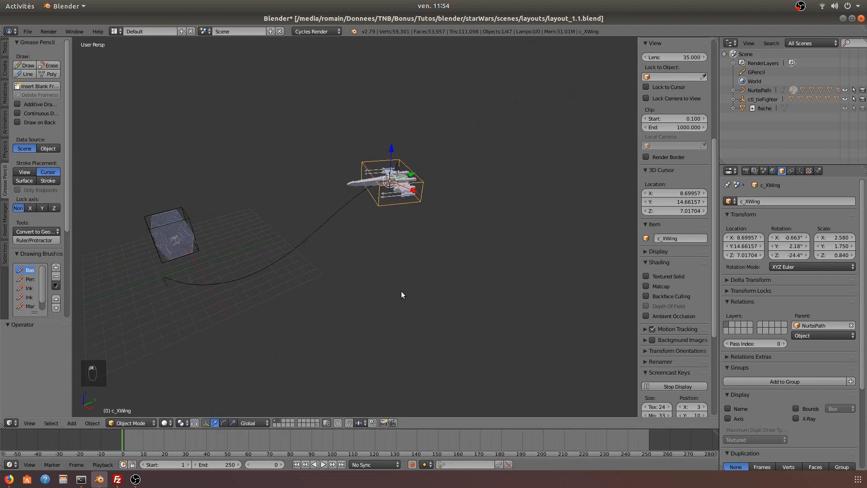
key(a)
key(ctrl+s)
- Rename the X-Wing's flight path curve to chemin_test
middle_drag(331, 297, 341, 311)
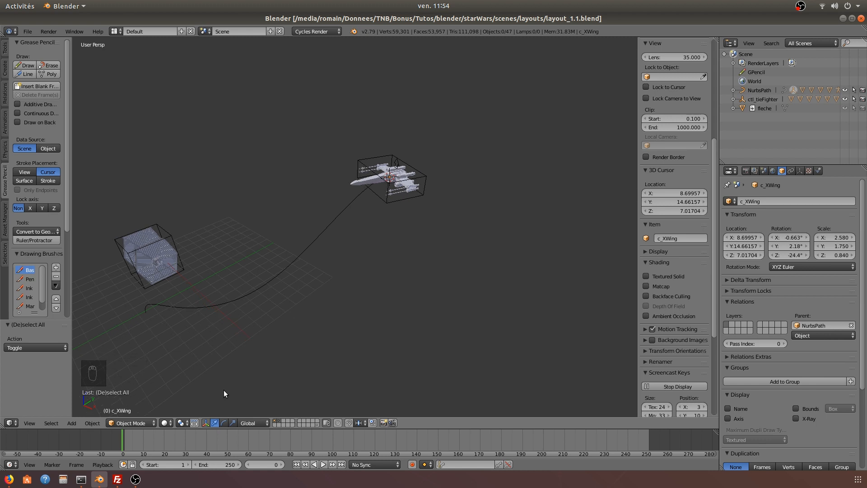
mouse_move(129, 443)
mouse_down()
mouse_move(237, 446)
mouse_move(134, 436)
mouse_move(181, 443)
mouse_move(120, 443)
mouse_up()
right_click(265, 294)
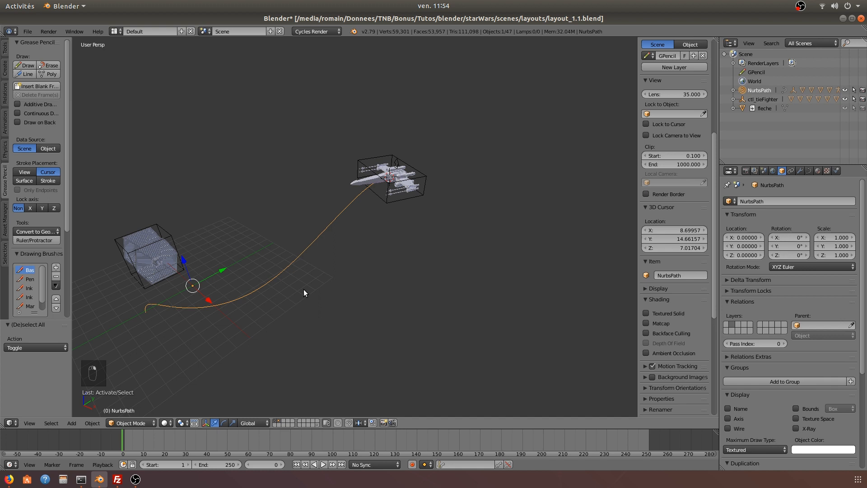
click(810, 171)
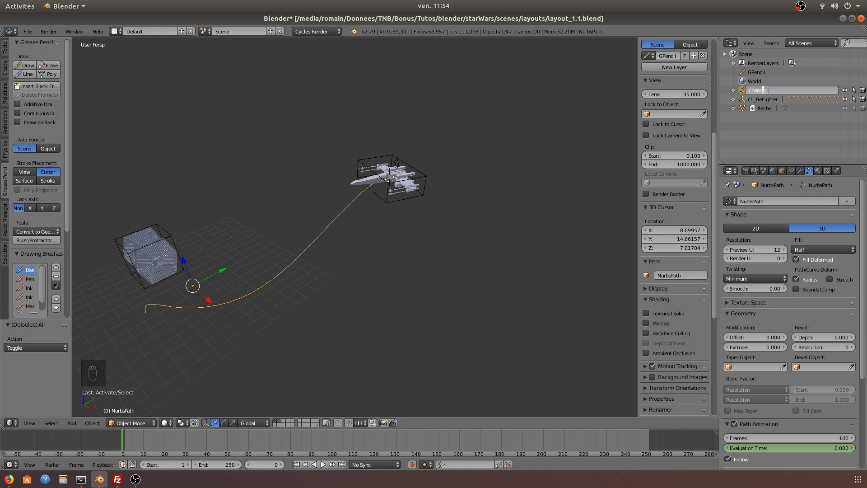
key(Return)
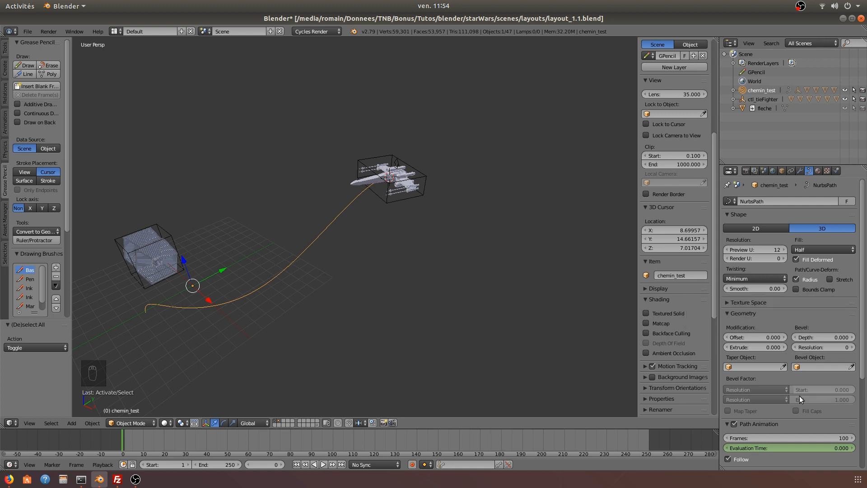
- Play the animation and scrub back to frame 5 to examine how the path's evaluation time drives the X-Wing
scroll(799, 396, down, 6)
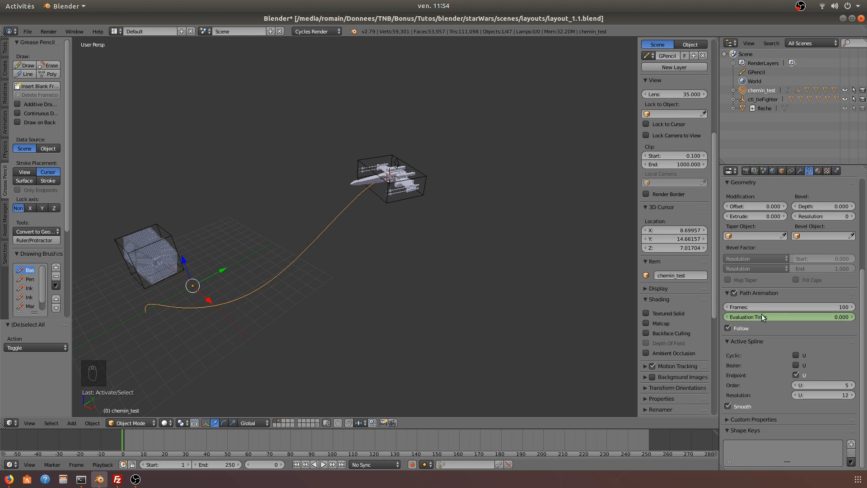
key(alt+a)
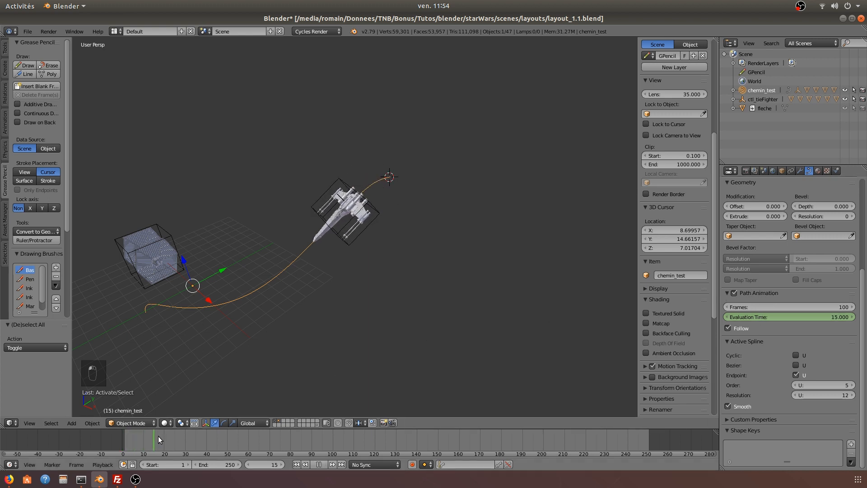
key(Escape)
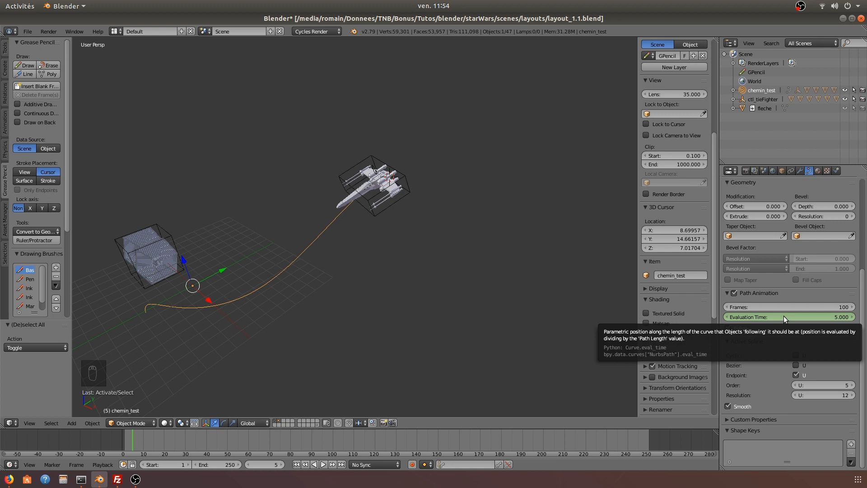
drag(154, 440, 133, 455)
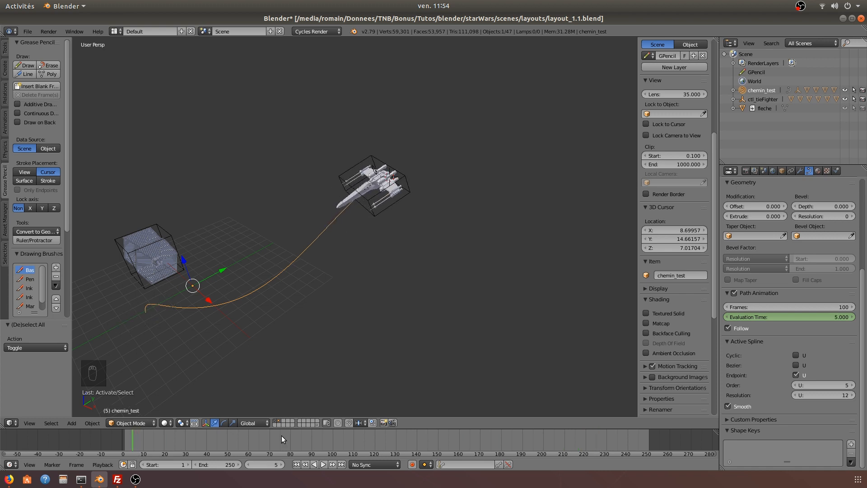
- Try a path animation length of 20 frames for the curve and play it from frame 0
click(741, 309)
text(20)
key(Return)
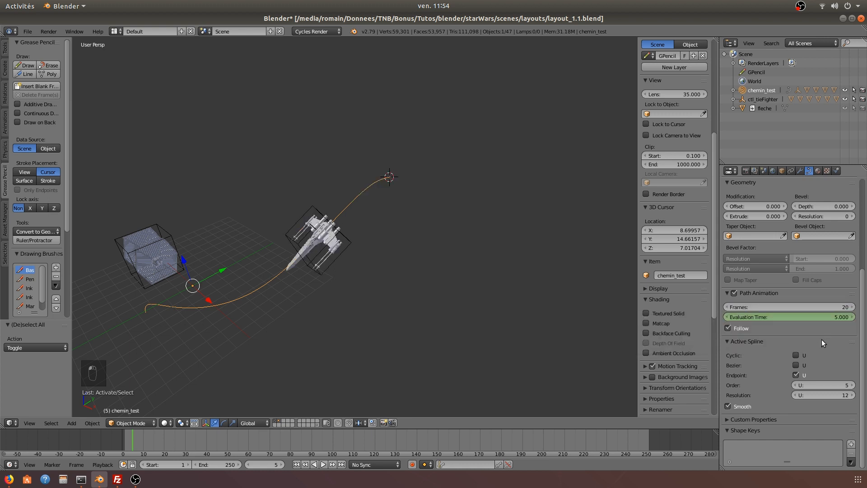
drag(121, 445, 118, 444)
key(alt+a)
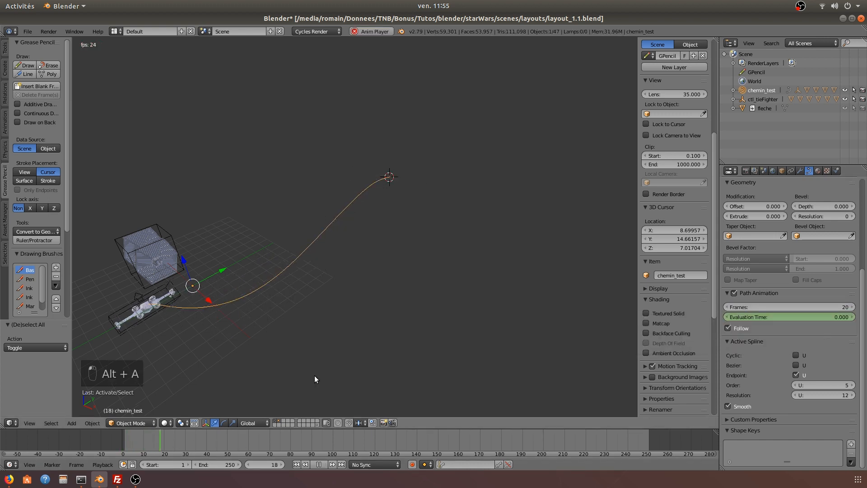
key(alt+a)
key(alt+a)
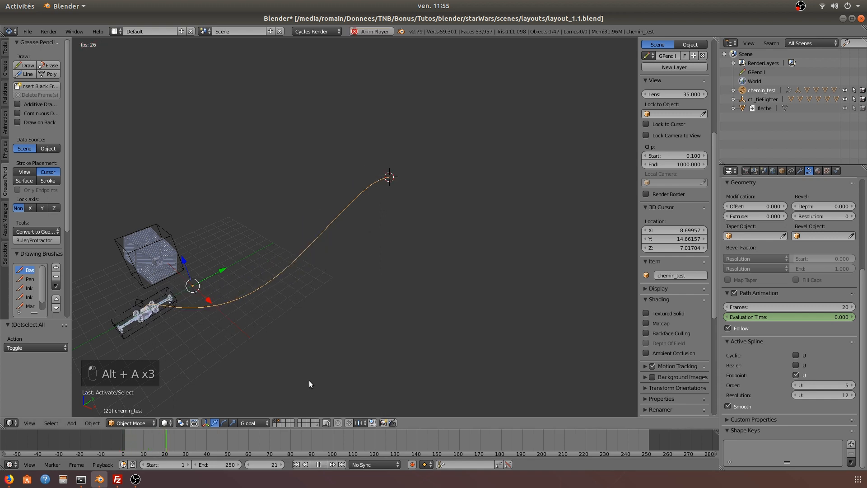
key(alt+a)
- Set the curve's path animation length to 50 frames and play the flight from frame 0
click(772, 306)
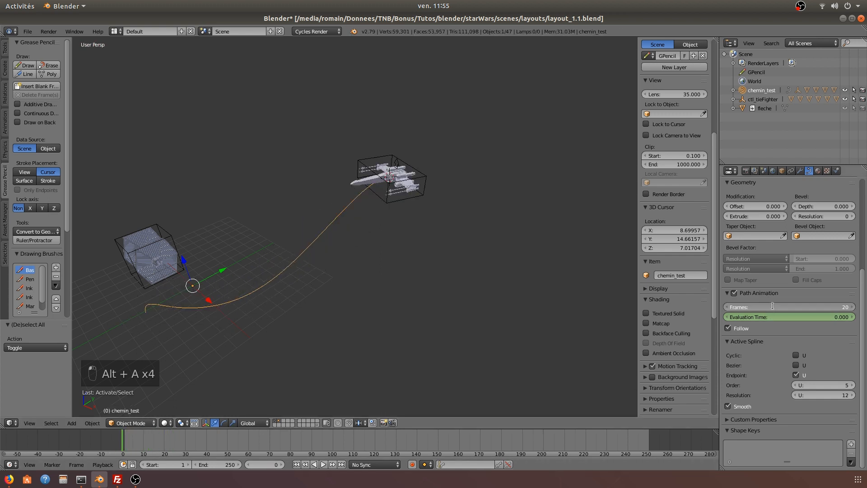
text(50)
key(Return)
key(alt+a)
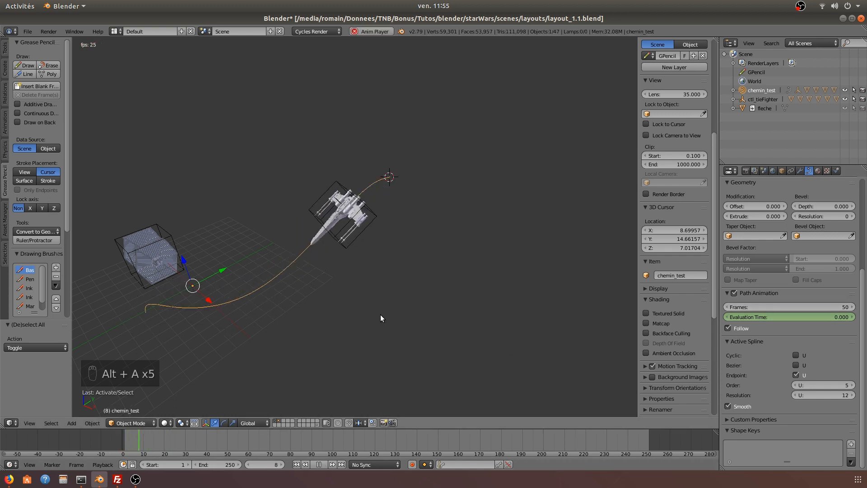
key(alt+a)
drag(220, 437, 123, 437)
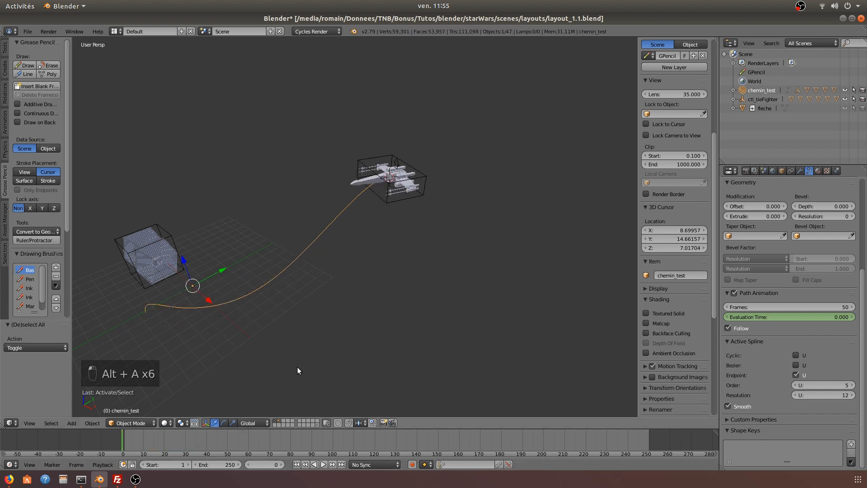
- Replay the X-Wing's flight from several viewing angles and return to frame 0
middle_drag(297, 366, 419, 299)
key(alt+a)
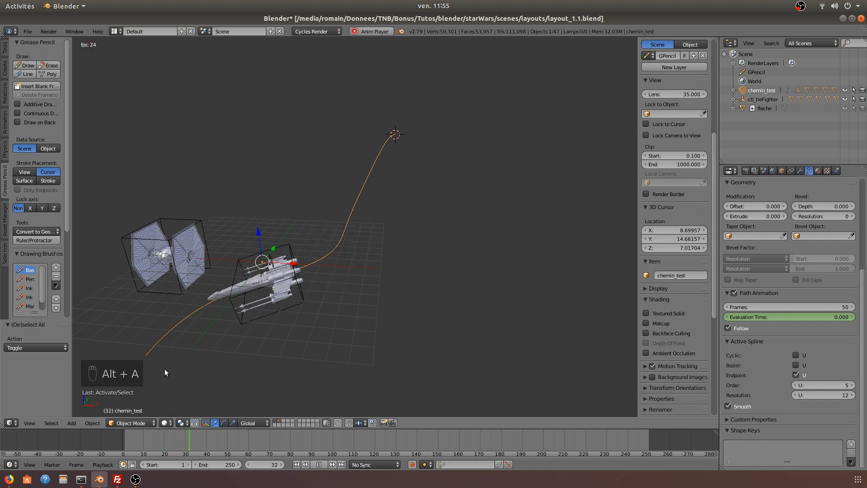
key(alt+a)
drag(245, 446, 123, 440)
middle_drag(436, 294, 367, 294)
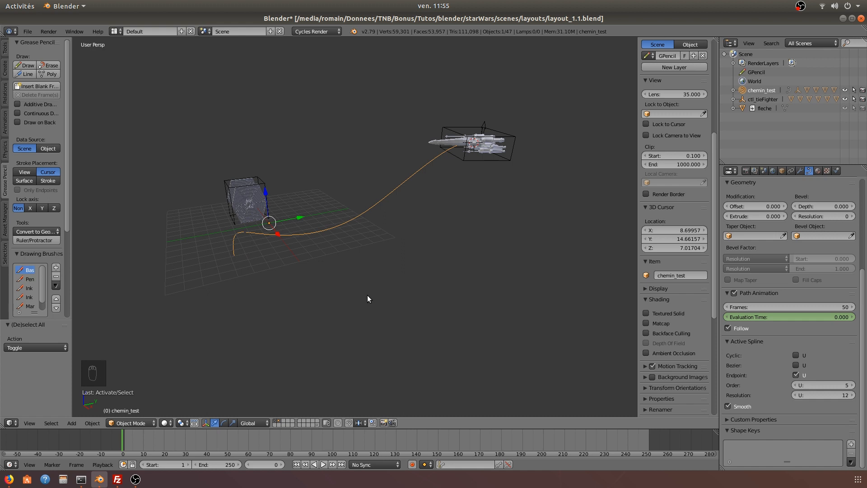
mouse_move(131, 433)
mouse_down()
mouse_move(154, 438)
mouse_move(123, 442)
mouse_up()
middle_drag(490, 261, 418, 274)
key(alt+a)
drag(161, 445, 109, 449)
key(Escape)
scroll(253, 347, down, 2)
middle_drag(253, 347, 355, 313)
- Duplicate the whole TIE Fighter unlinked and place the copy up beside it, offset about X -7.24, Y 1.98, Z 5.46
key(a)
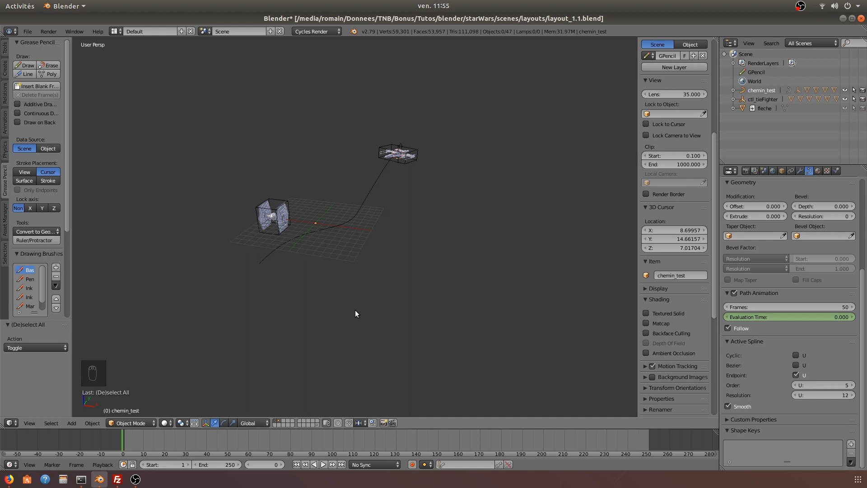
middle_drag(249, 297, 310, 294)
key(b)
drag(256, 159, 343, 237)
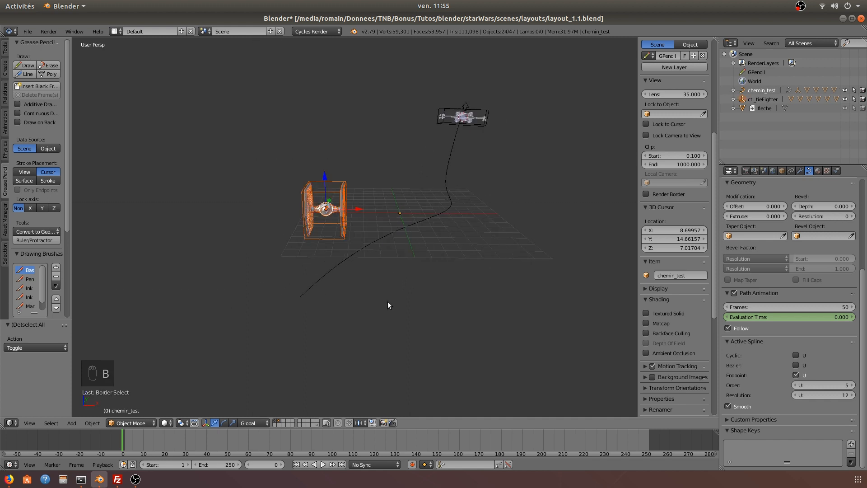
key(shift+d)
click(299, 228)
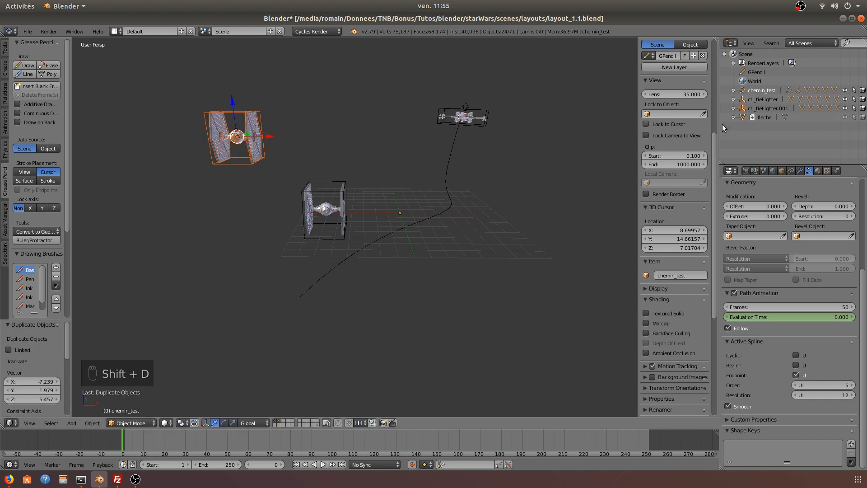
- Examine the mesh data of the copied TIE Fighter's parts and compare it with the original's cockpit and wings
click(732, 109)
click(759, 126)
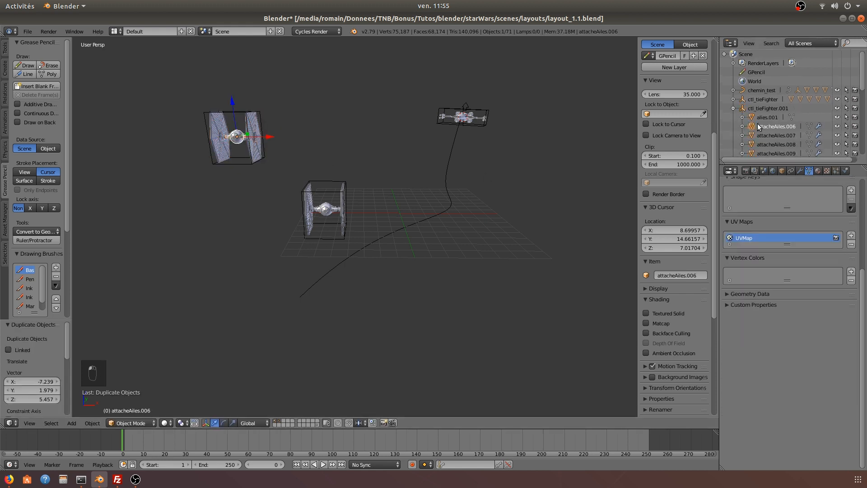
scroll(801, 194, up, 6)
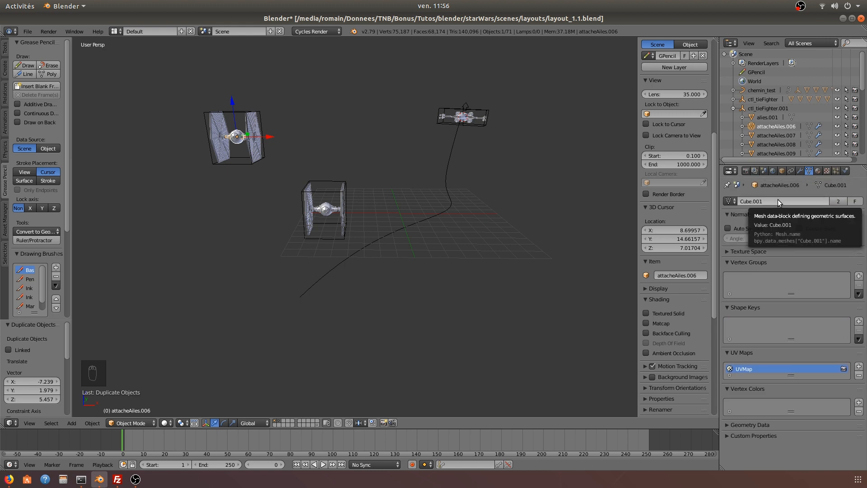
scroll(354, 224, up, 2)
right_click(312, 191)
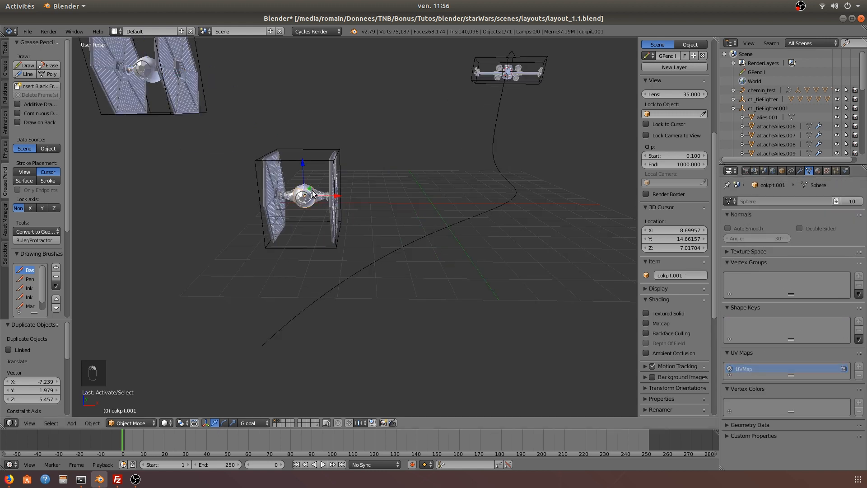
shift+middle_drag(348, 218, 383, 250)
right_click(208, 127)
right_click(209, 127)
right_click(212, 129)
right_click(196, 62)
right_click(196, 63)
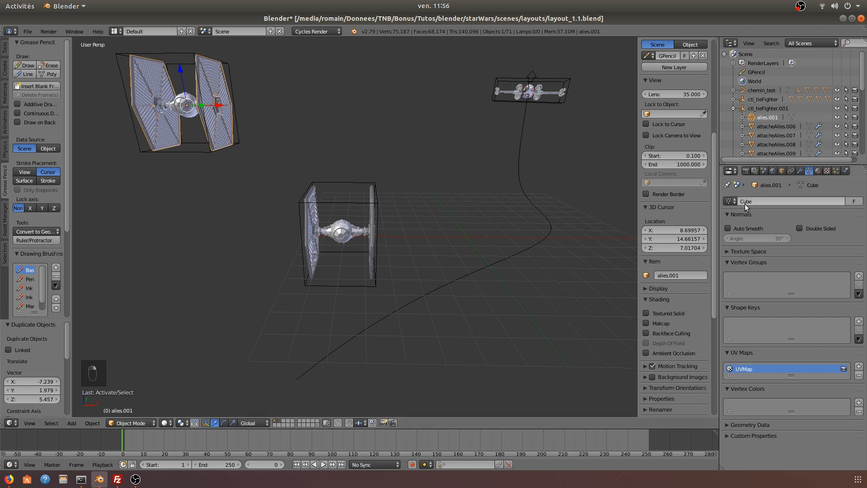
middle_drag(340, 168, 320, 175)
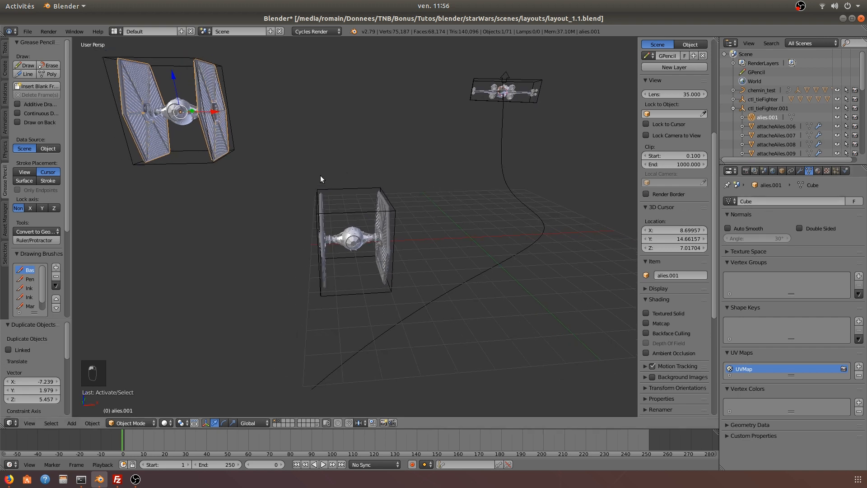
right_click(386, 204)
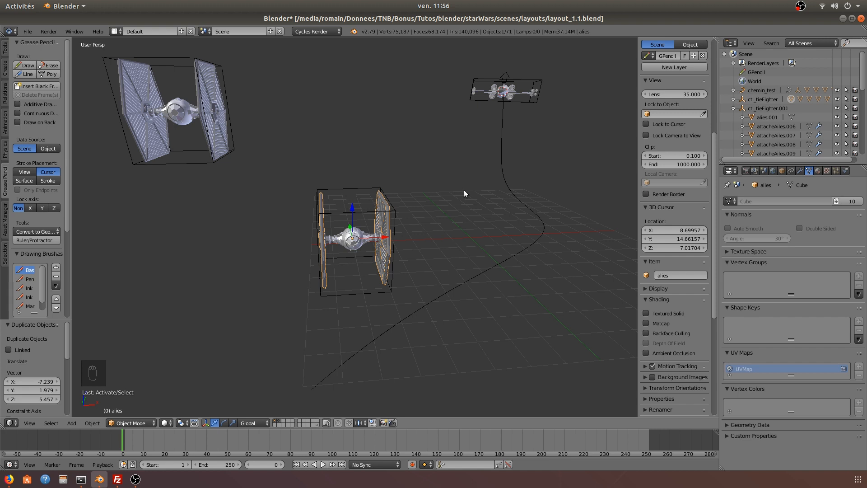
- Select all parts of the unlinked TIE Fighter copy and delete them globally
key(a)
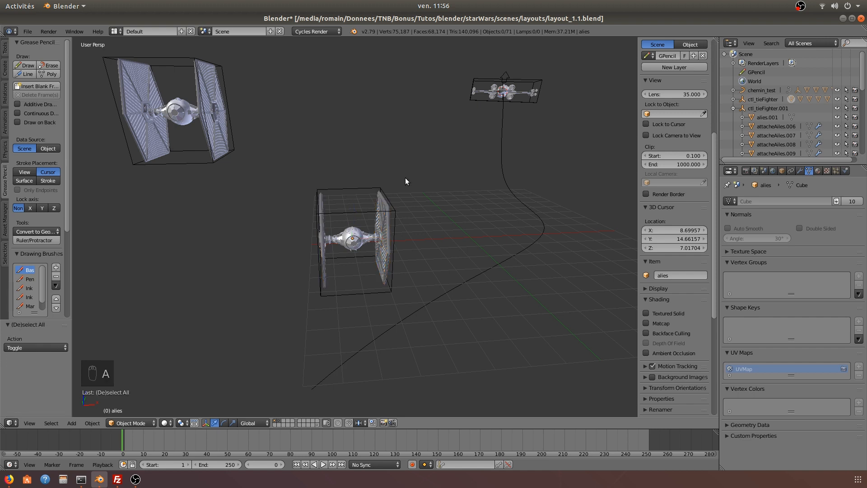
shift+middle_drag(405, 177, 434, 194)
key(b)
drag(270, 82, 143, 201)
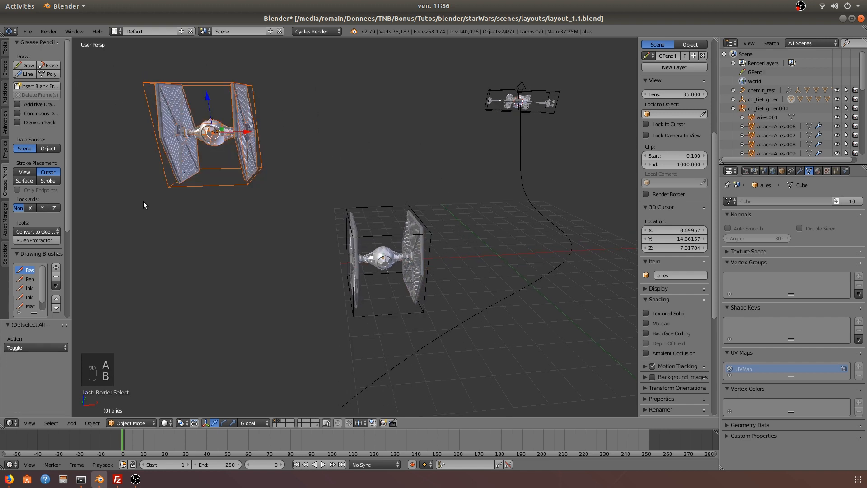
key(shift+x)
click(143, 202)
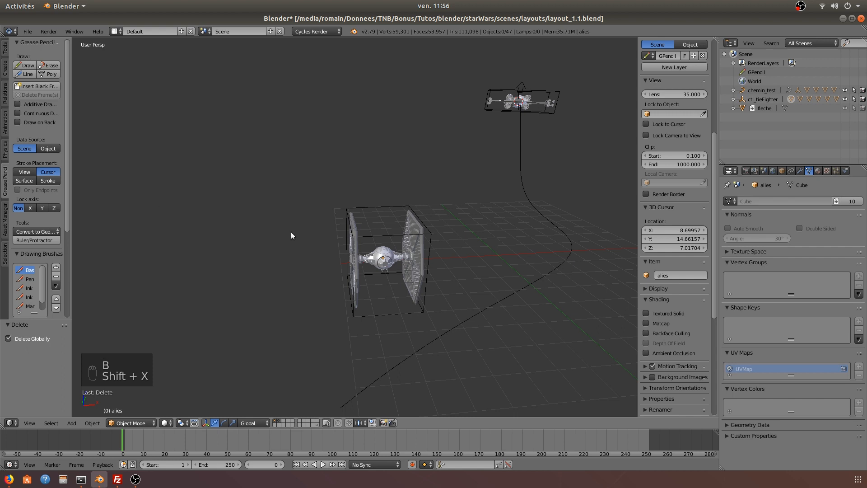
- Create a linked duplicate of the whole TIE Fighter, offset about X -4.73, Y 0.63, Z 3.88
key(b)
drag(317, 193, 444, 322)
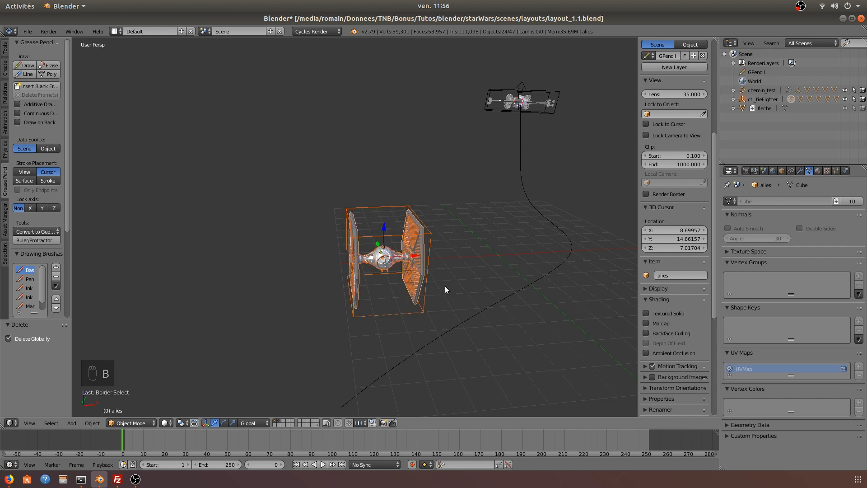
middle_drag(445, 286, 430, 277)
key(alt+d)
click(319, 195)
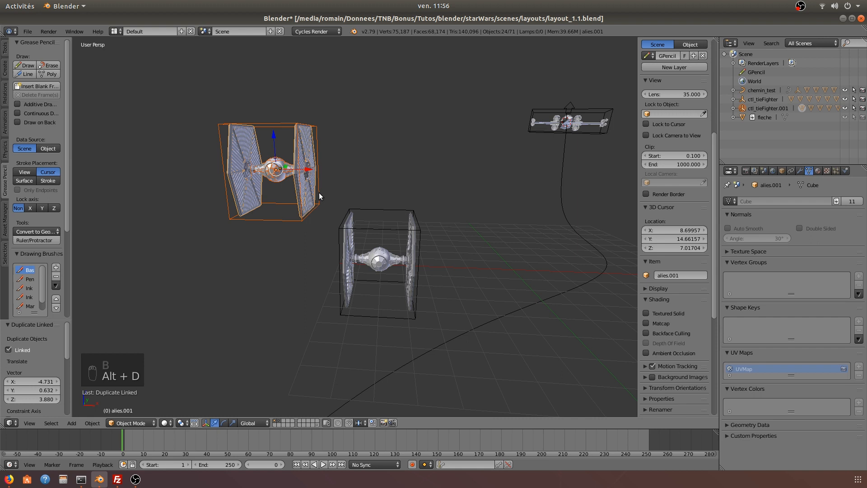
- Inspect the wing mesh data and its user number on both the original and the linked TIE Fighter
scroll(325, 193, up, 4)
right_click(231, 189)
right_click(230, 197)
mouse_move(349, 168)
shift+middle_down()
mouse_move(373, 193)
mouse_move(381, 183)
mouse_move(352, 195)
mouse_move(352, 205)
shift+middle_up()
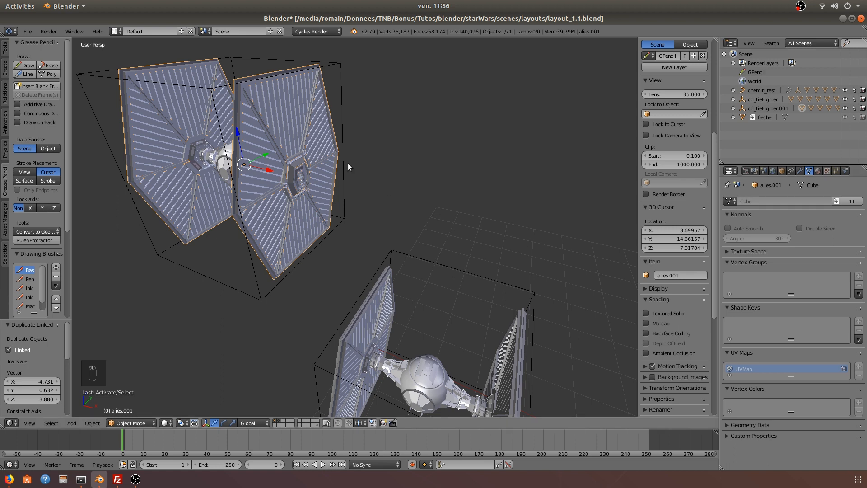
right_click(259, 78)
right_click(264, 77)
right_click(370, 300)
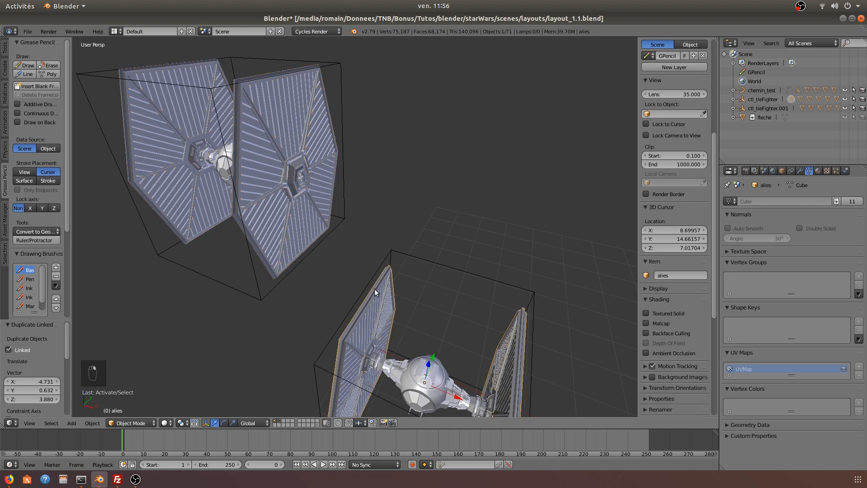
right_click(235, 161)
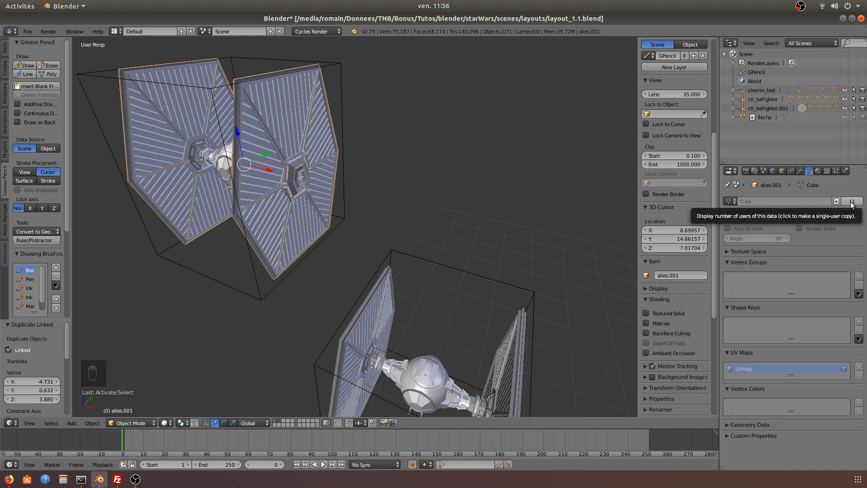
- Enter and leave Edit Mode on the TIE Fighter wings to check the shared mesh on both ships
middle_drag(353, 305, 440, 303)
right_click(429, 301)
key(Tab)
right_click(322, 184)
key(Tab)
middle_drag(322, 183, 452, 223)
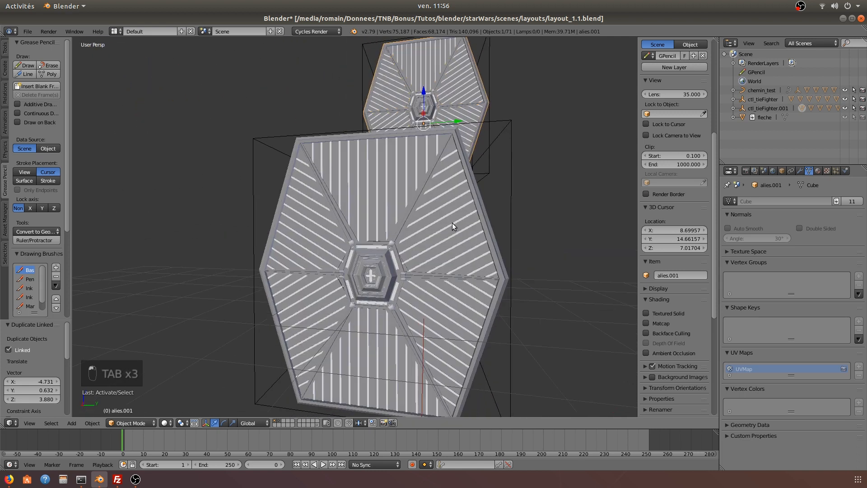
- Deselect everything and save the scene
middle_drag(521, 213, 539, 250)
key(a)
middle_drag(360, 195, 302, 193)
key(ctrl+s)
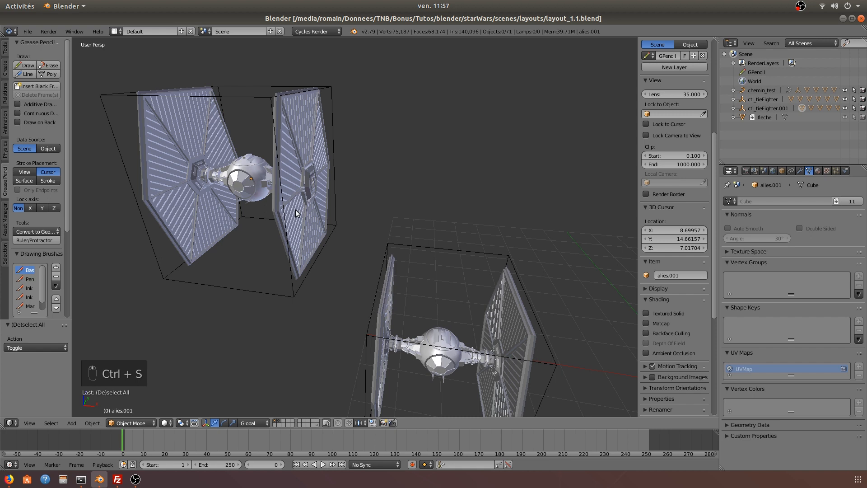
- Open uvs_tieFighter_MASTER.blend from the scenes/assets/tieFighter folder
click(27, 31)
click(45, 51)
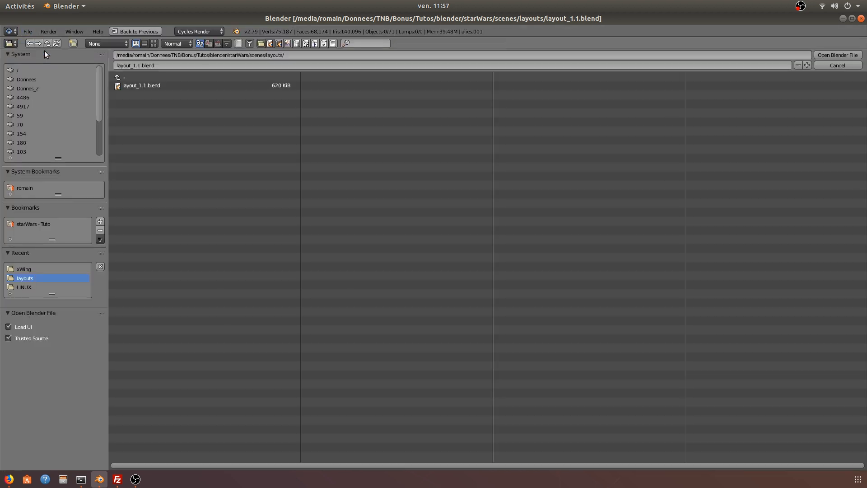
click(117, 75)
click(123, 84)
click(129, 85)
click(142, 130)
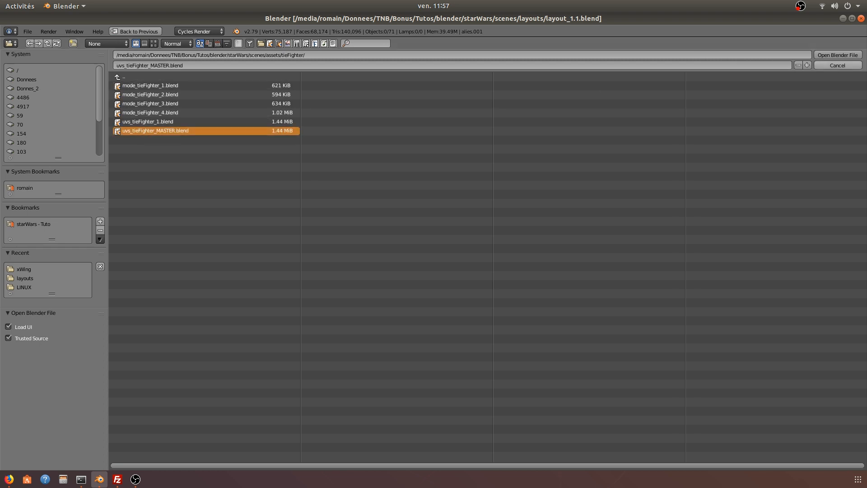
click(849, 58)
- Set the viewport shading to Solid in the TIE Fighter master file
scroll(516, 209, up, 2)
middle_drag(480, 192, 440, 199)
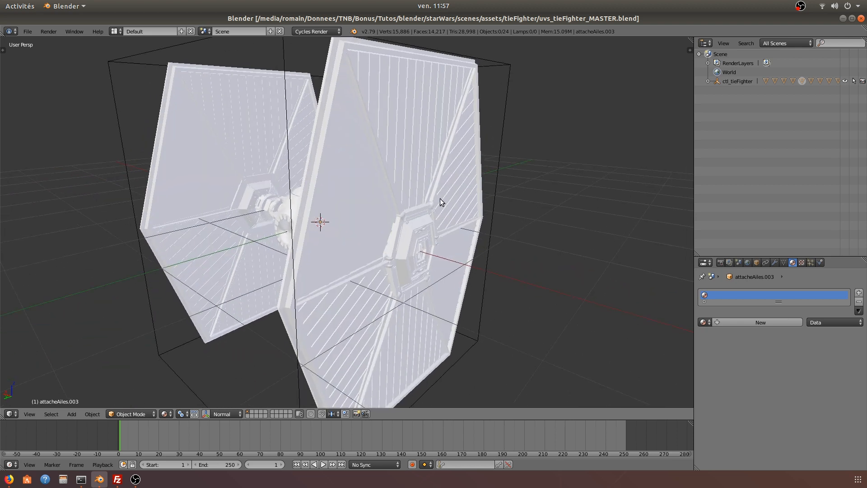
click(756, 263)
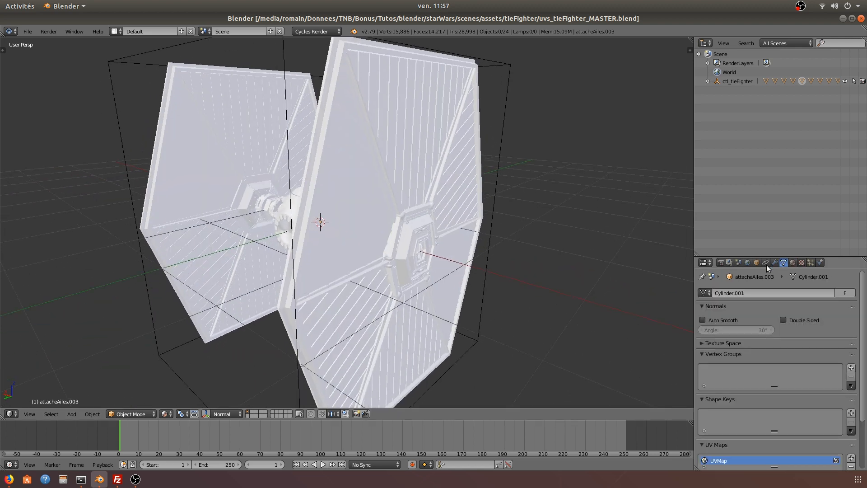
right_click(323, 299)
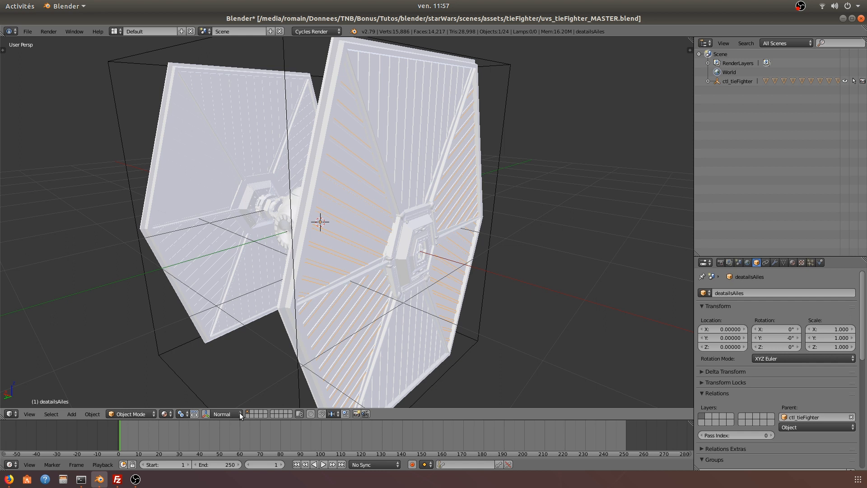
click(166, 413)
click(182, 367)
click(166, 412)
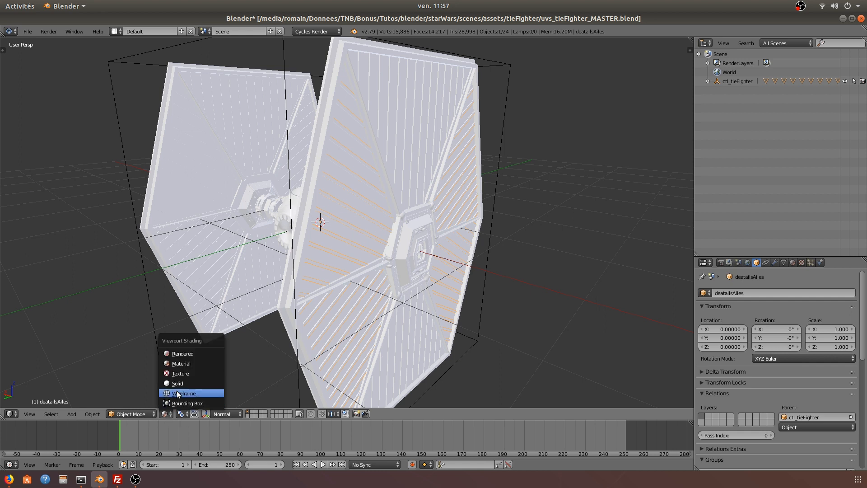
click(180, 384)
- Move an upper corner edge of one TIE Fighter wing out of place in Edit Mode and save over the master file
shift+middle_drag(383, 253, 386, 296)
scroll(380, 280, up, 3)
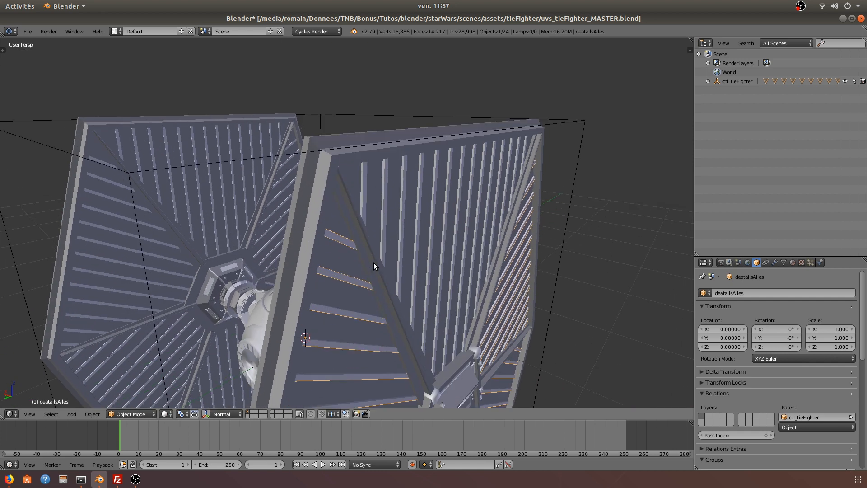
right_click(326, 198)
key(Tab)
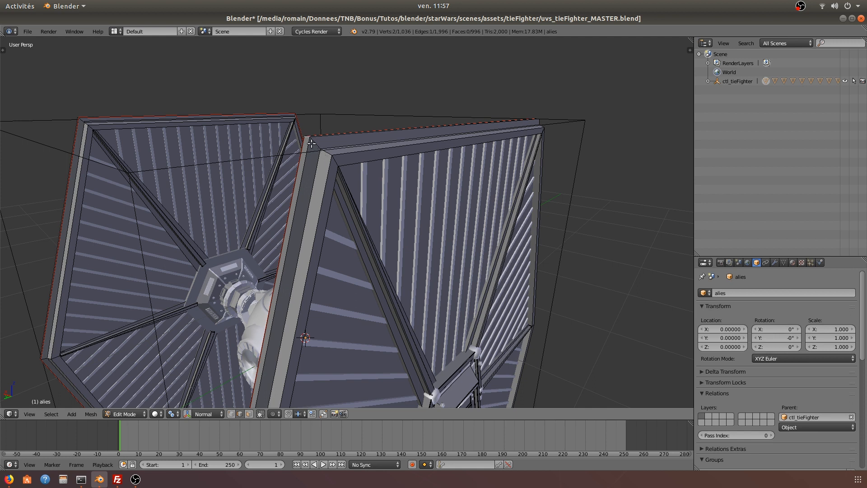
key(Tab)
scroll(222, 206, down, 5)
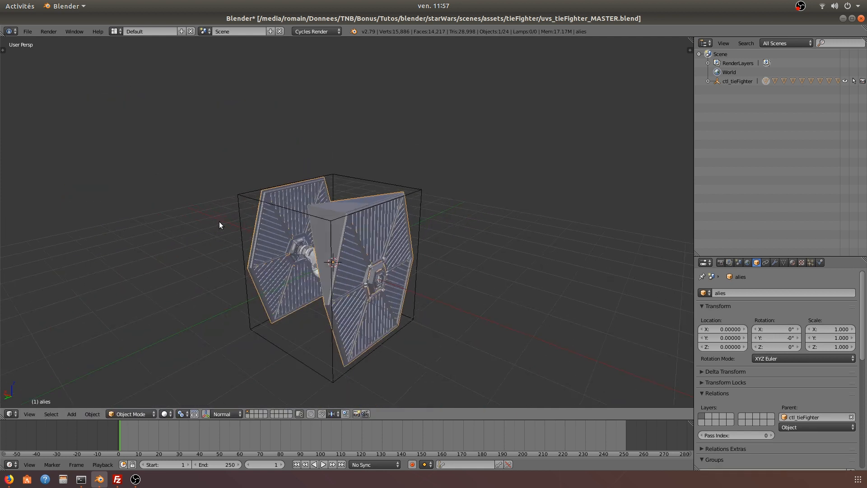
middle_drag(218, 224, 257, 223)
key(ctrl+s)
click(256, 223)
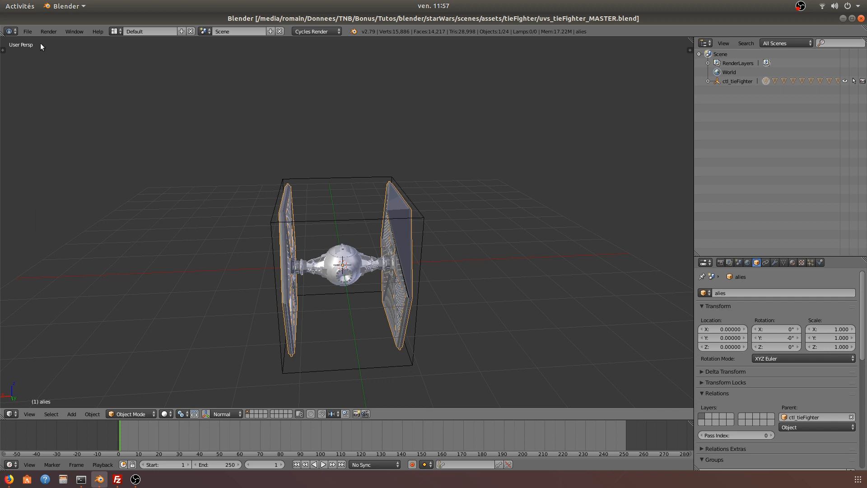
- Reopen layout_1.1.blend from the recent files and inspect the wings of both linked TIE Fighters
click(30, 32)
mouse_move(45, 51)
click(174, 68)
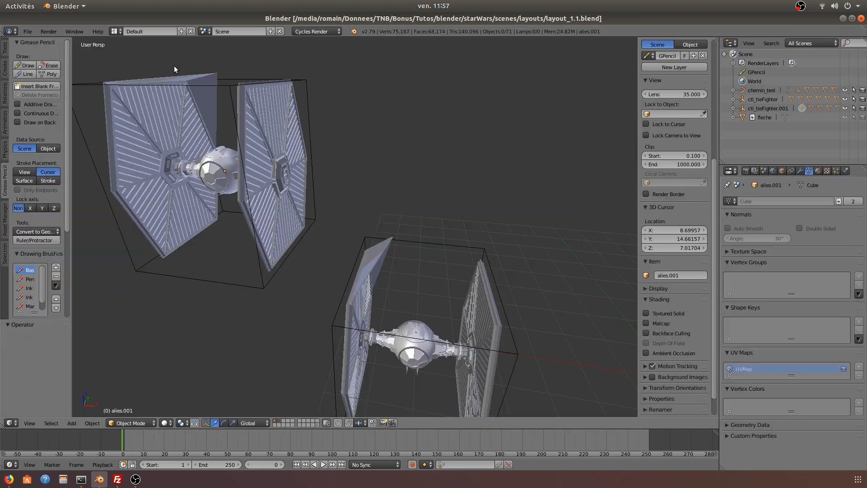
middle_drag(337, 142, 357, 156)
scroll(358, 163, down, 3)
middle_drag(367, 215, 500, 226)
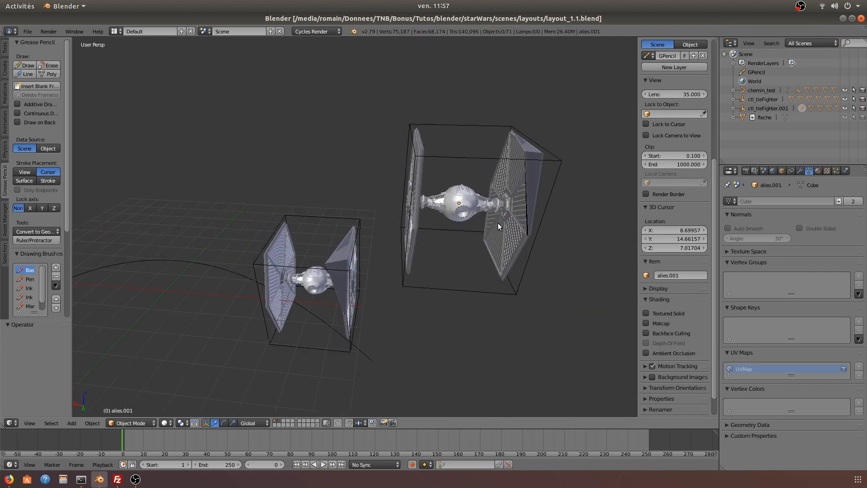
click(27, 31)
click(27, 478)
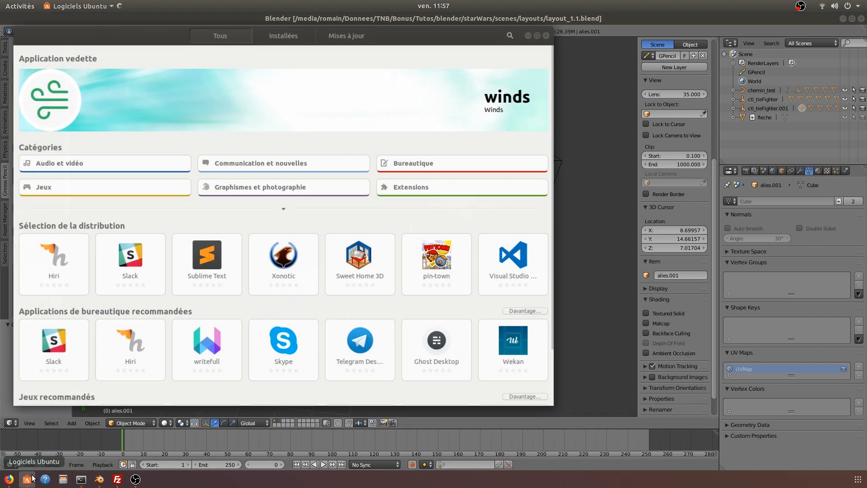
click(546, 34)
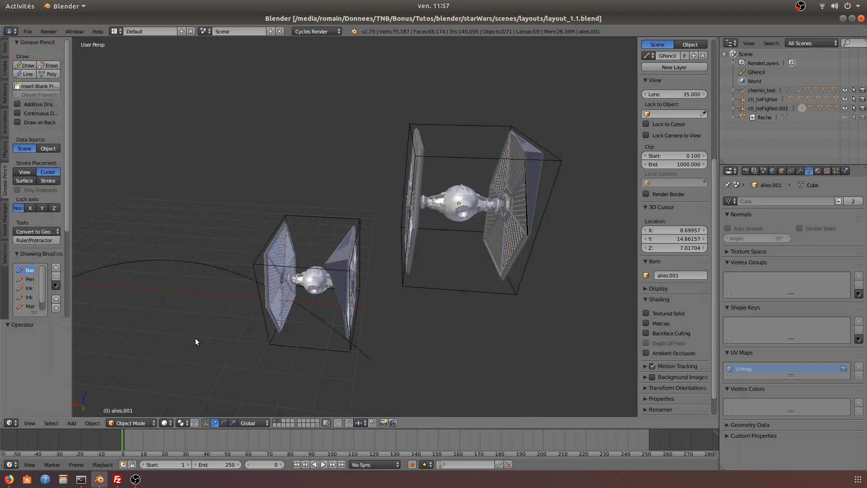
- Switch to the PCManFM file manager and delete uvs_tieFighter_MASTER.blend and uvs_tieFighter_MASTER.blend1 from the assets/tieFighter folder
click(63, 478)
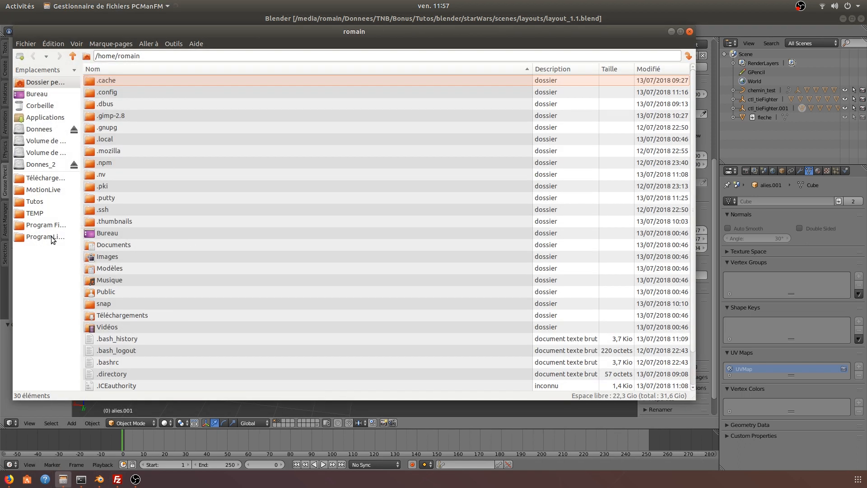
double_click(119, 81)
click(158, 204)
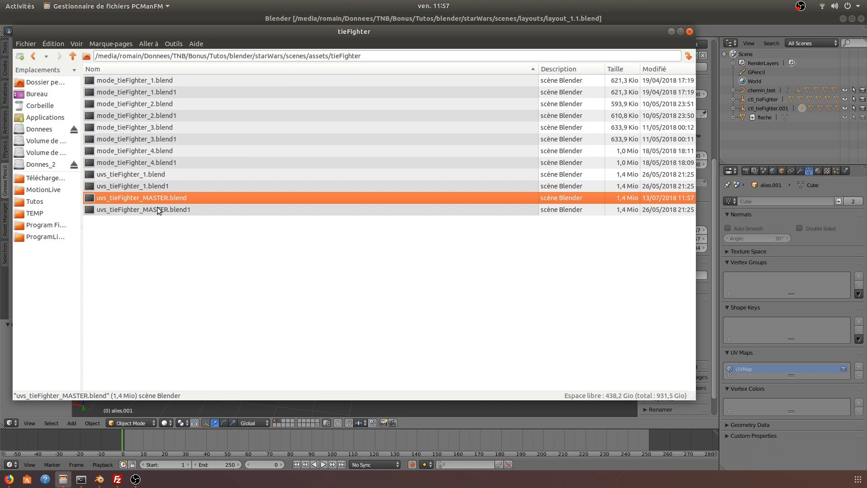
ctrl+click(165, 211)
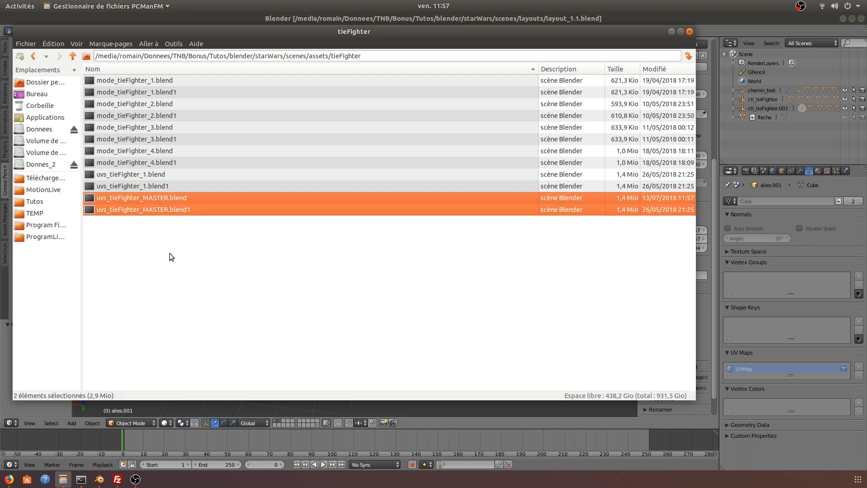
click(171, 265)
click(161, 199)
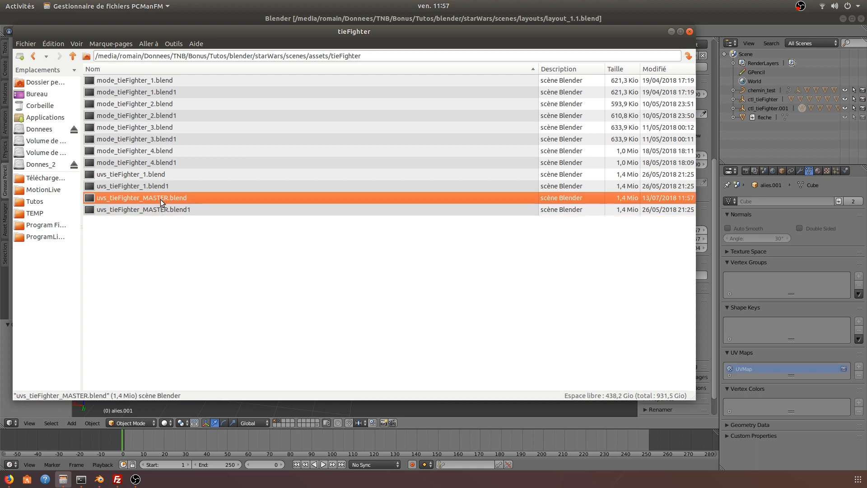
ctrl+click(145, 210)
key(Delete)
key(Return)
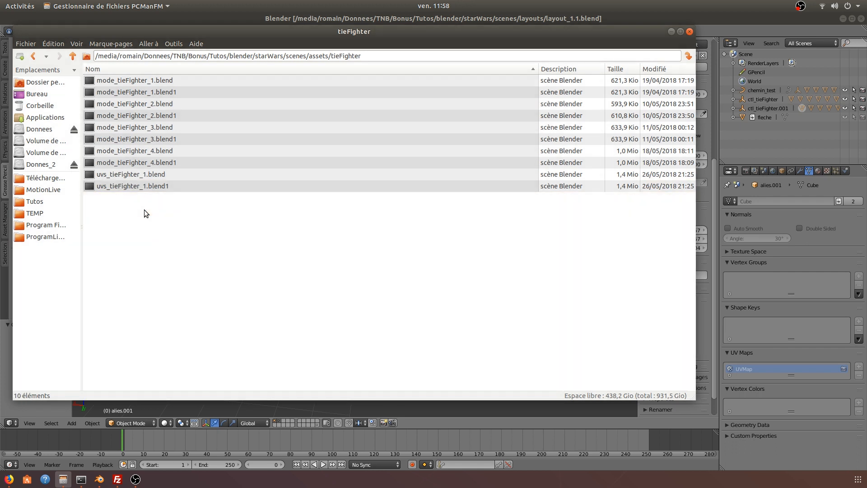
- Duplicate uvs_tieFighter_1.blend as uvs_tieFighter_MASTER.blend in the same folder and return to Blender
click(145, 177)
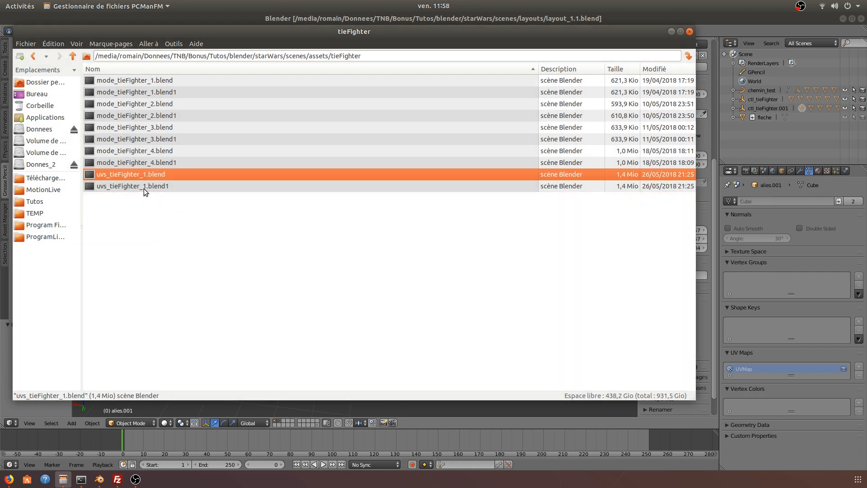
key(ctrl+c)
key(ctrl+v)
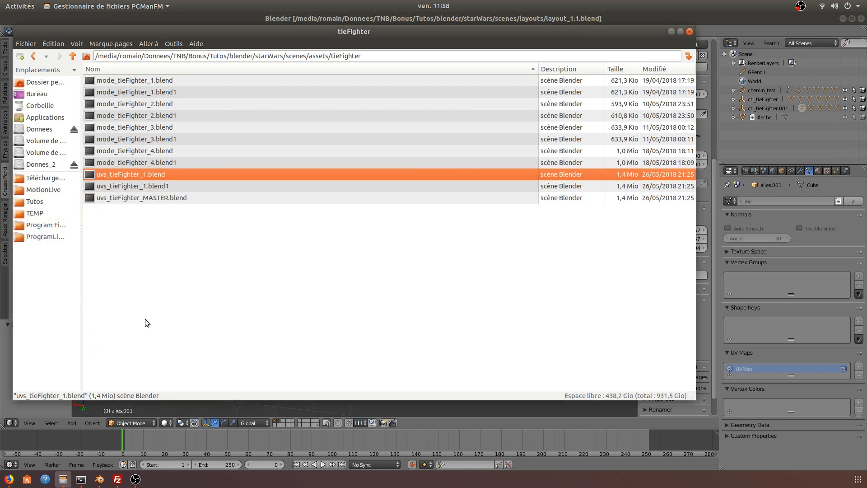
click(145, 319)
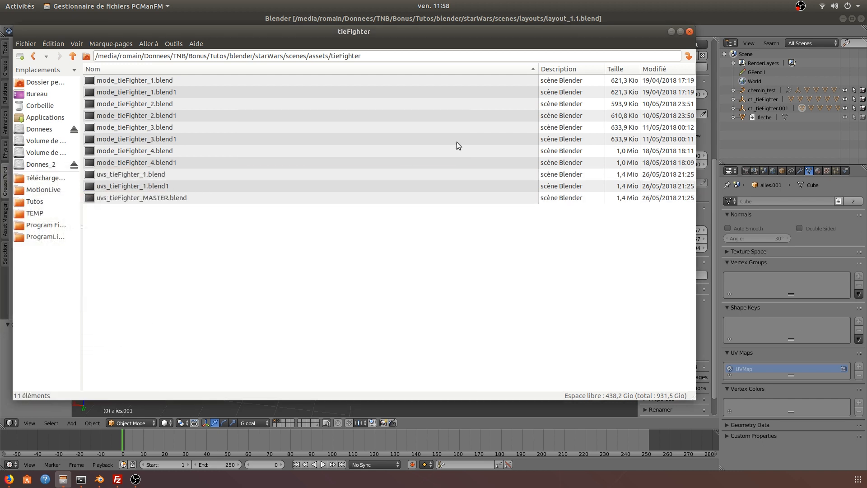
click(690, 31)
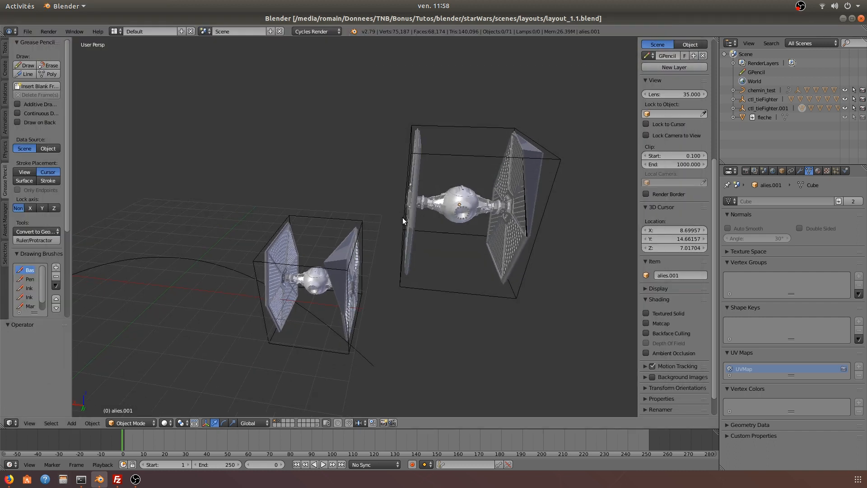
- Set the Outliner's display mode to Blender File and enlarge it so the linked library paths are readable
middle_drag(414, 219, 255, 165)
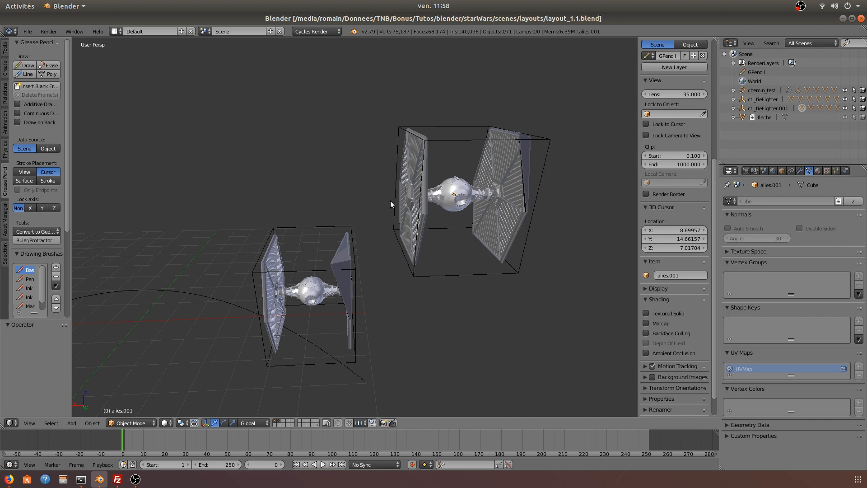
middle_drag(310, 198, 217, 271)
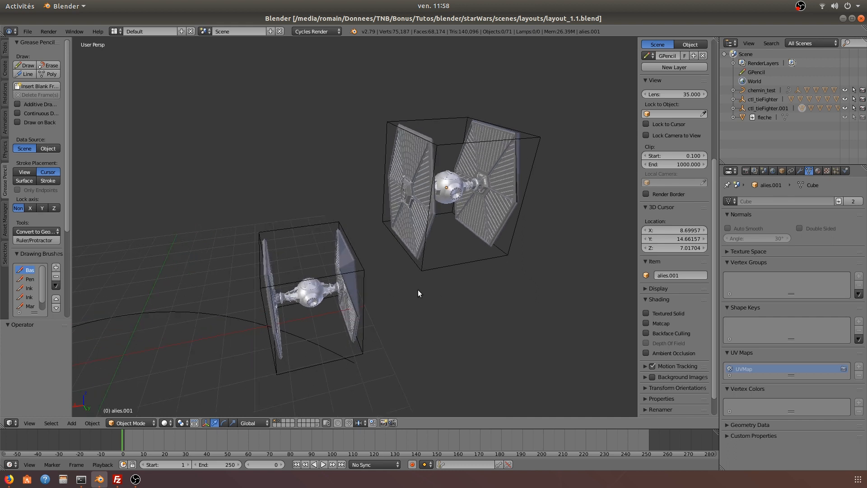
click(812, 43)
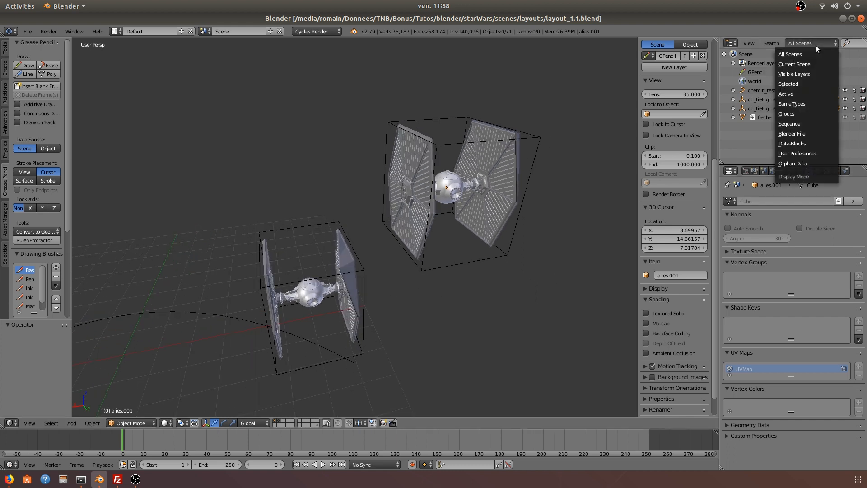
click(797, 134)
scroll(800, 117, down, 2)
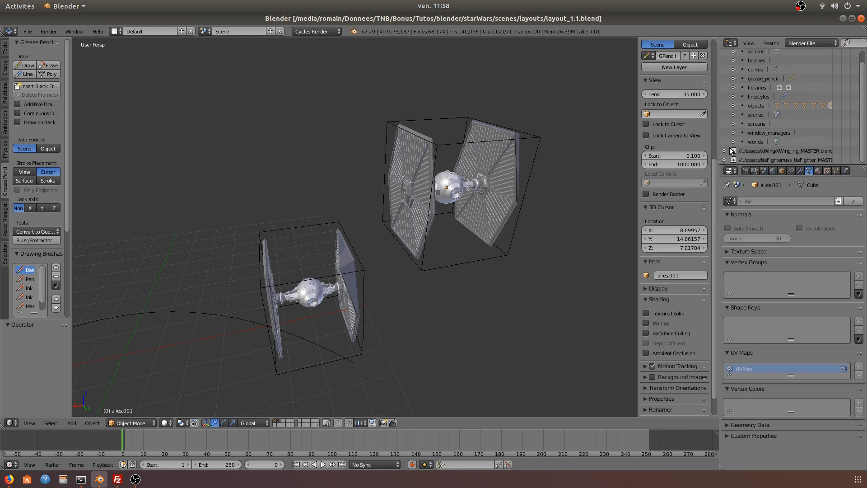
drag(719, 144, 608, 152)
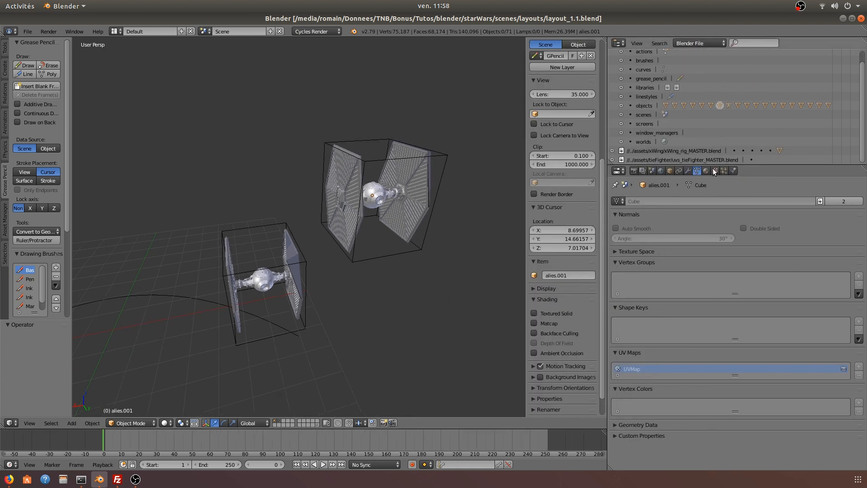
drag(714, 167, 710, 207)
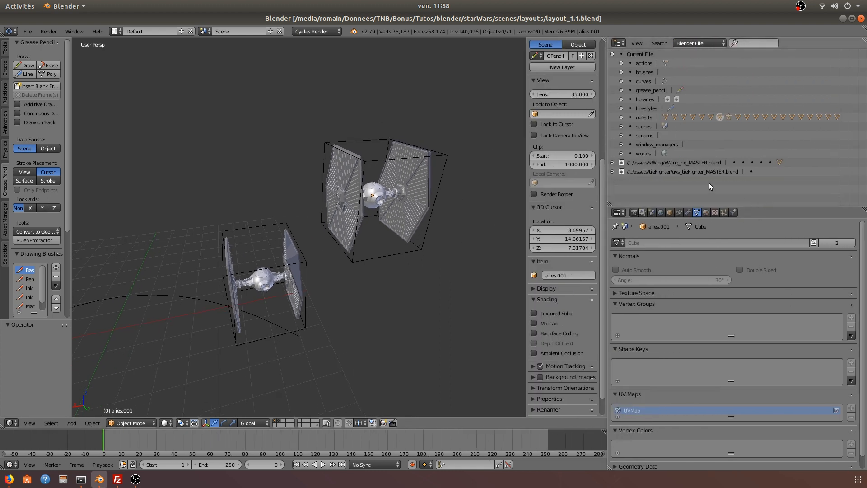
- Reload the uvs_tieFighter_MASTER.blend library, check both TIE Fighters' wings and save over layout_1.1.blend
right_click(660, 171)
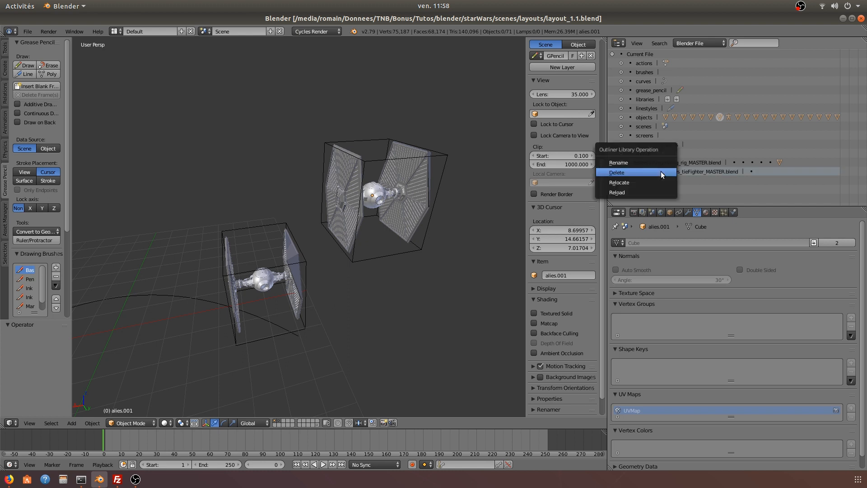
click(656, 190)
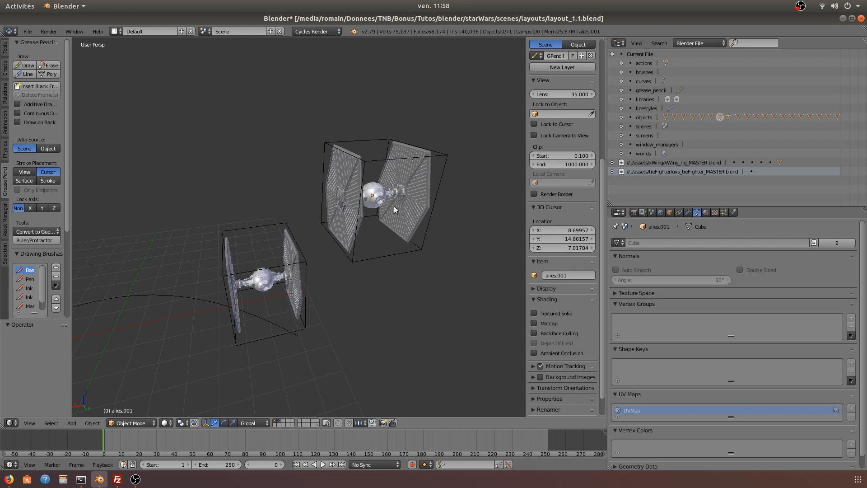
middle_drag(305, 245, 326, 210)
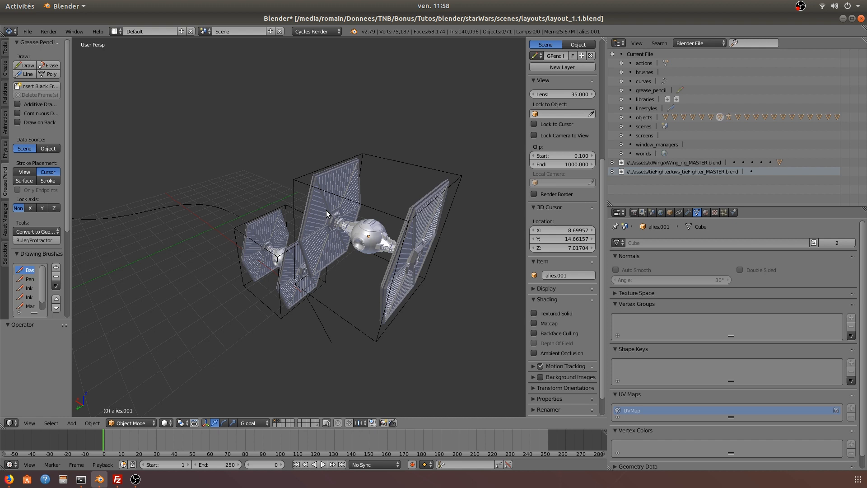
middle_drag(410, 235, 327, 203)
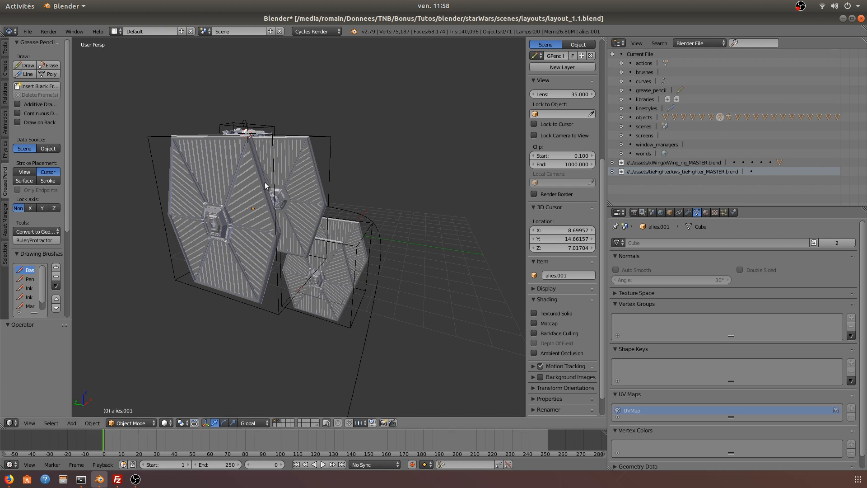
key(ctrl+s)
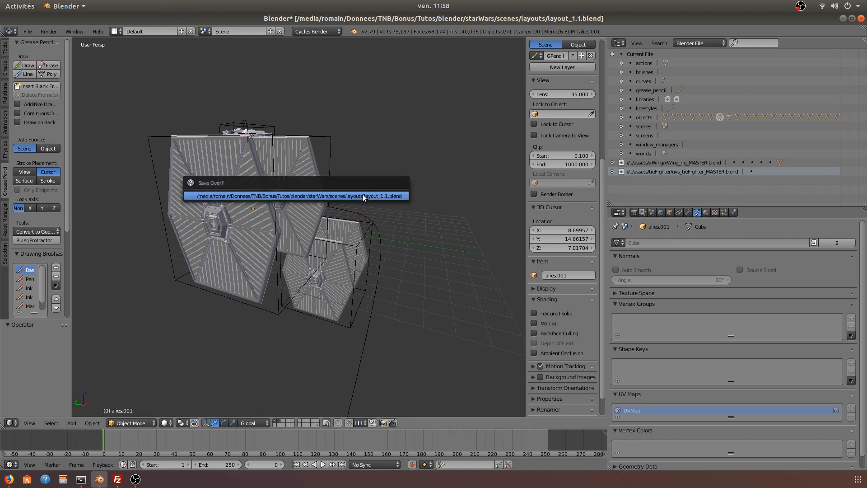